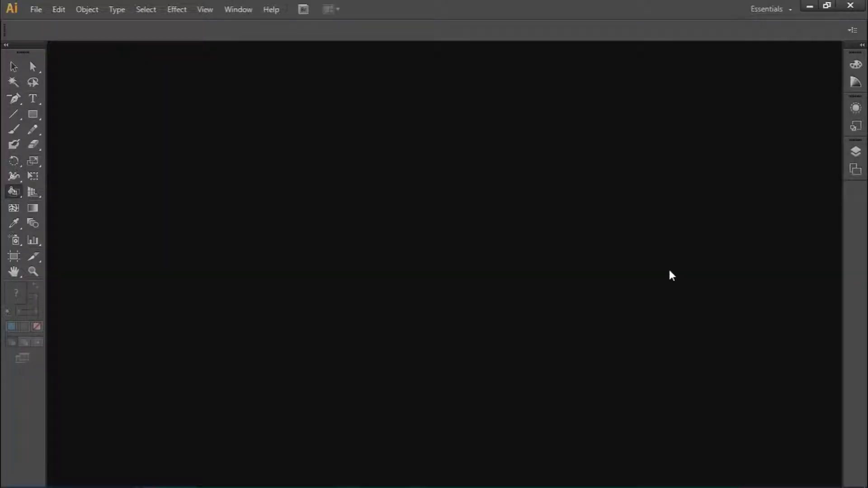
Create an 8 × 10 inch document and switch its artboard to landscape in Edit Artboards
key("ctrl+n")
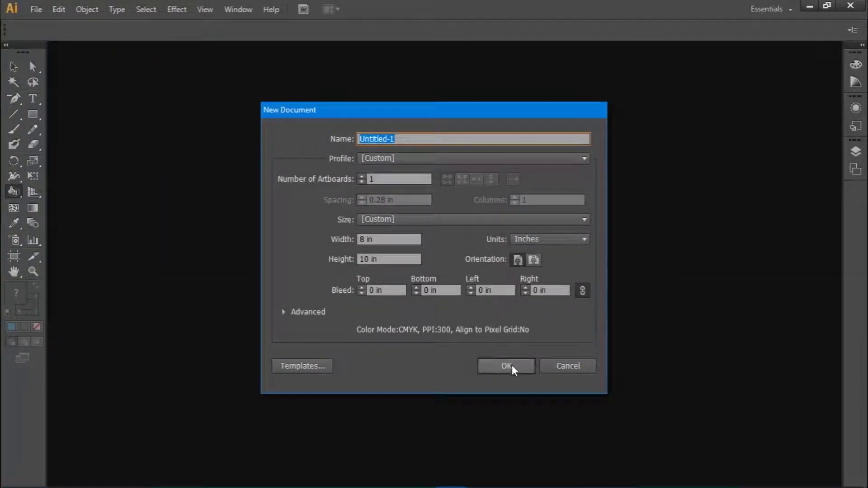
left_click(507, 365)
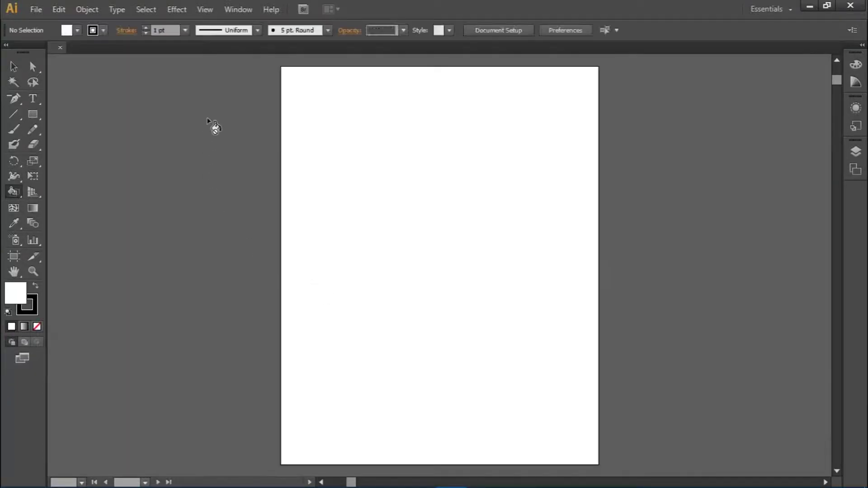
left_click(498, 32)
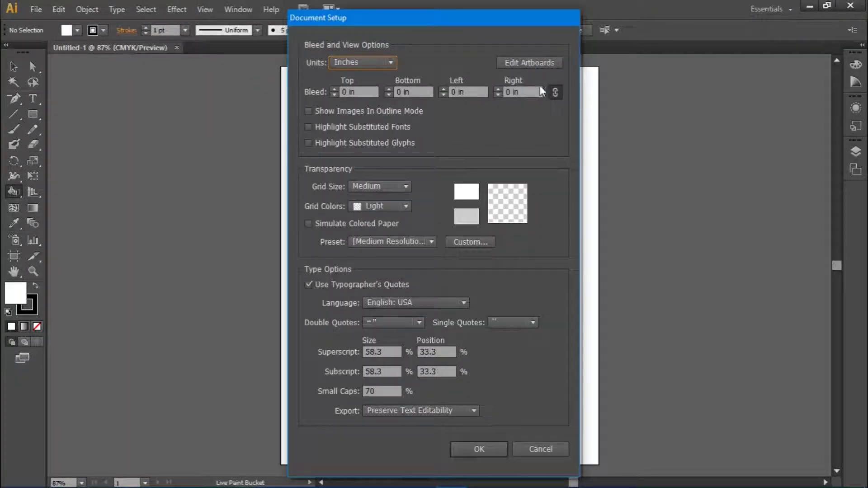
left_click(537, 62)
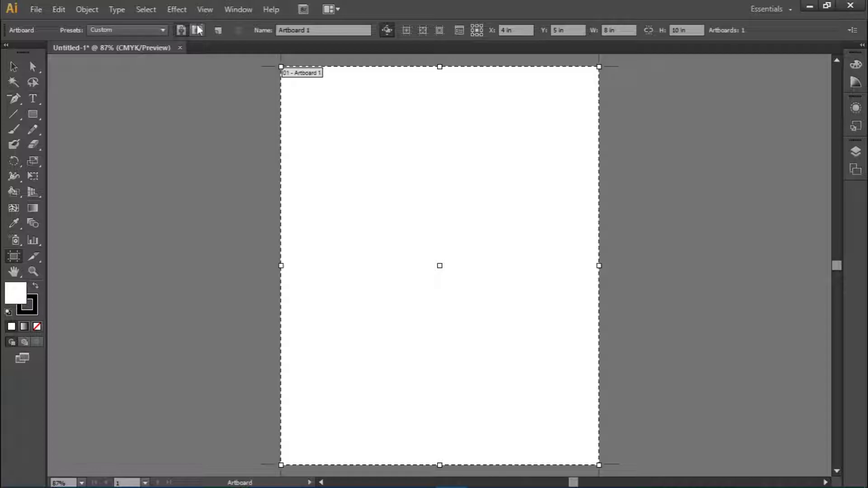
left_click(198, 30)
left_click(13, 66)
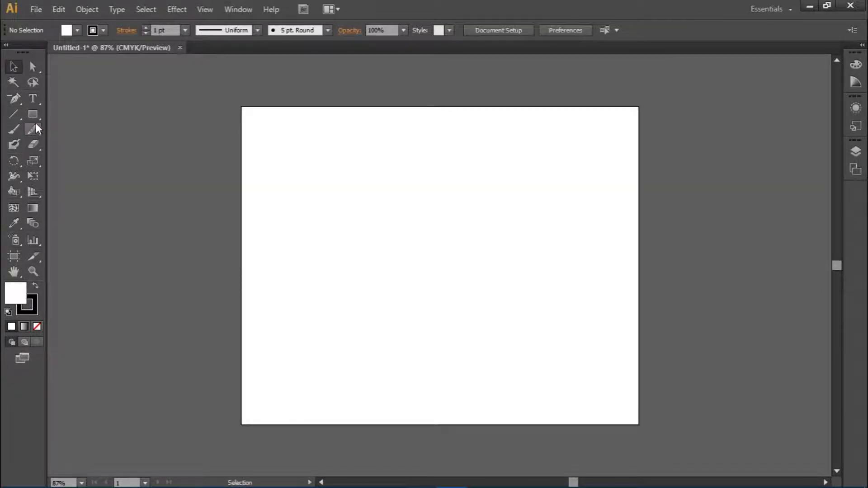
Draw an artboard-sized rectangle filled with the light blue C=70 M=15 Y=0 K=0 swatch
left_click(39, 112)
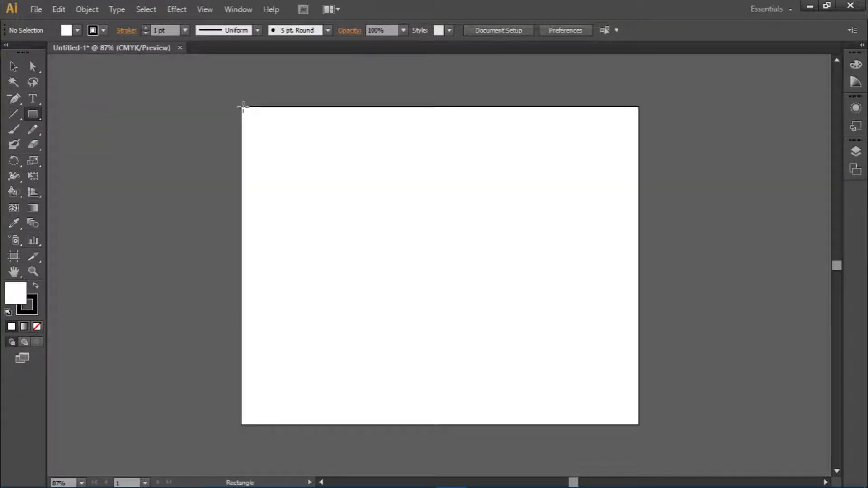
mouse_move(241, 106)
left_mouse_down()
mouse_move(641, 416)
mouse_move(637, 423)
left_mouse_up()
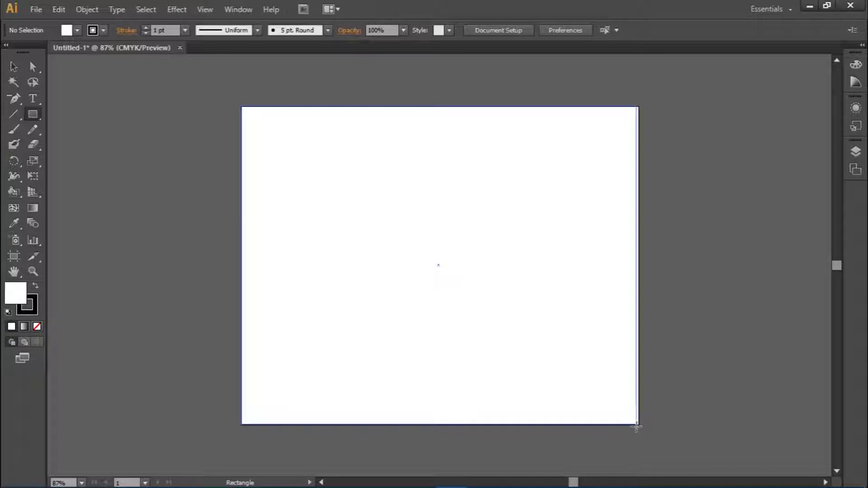
left_click_drag(636, 422, 638, 424)
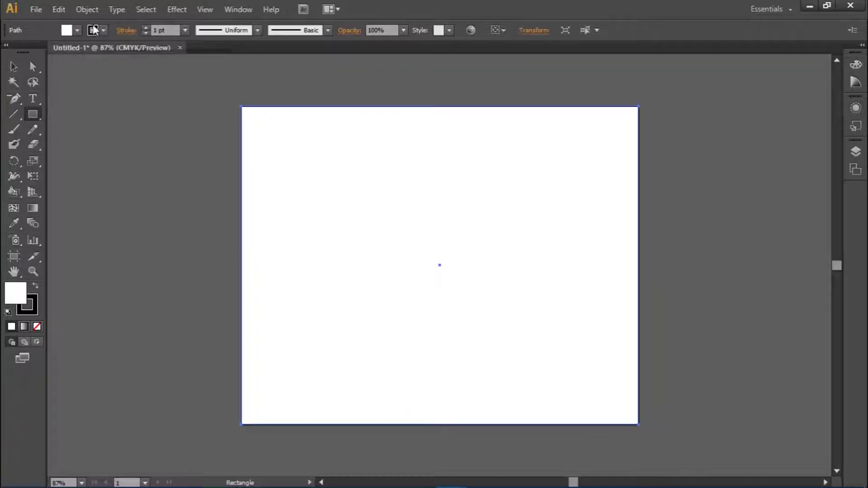
left_click(78, 29)
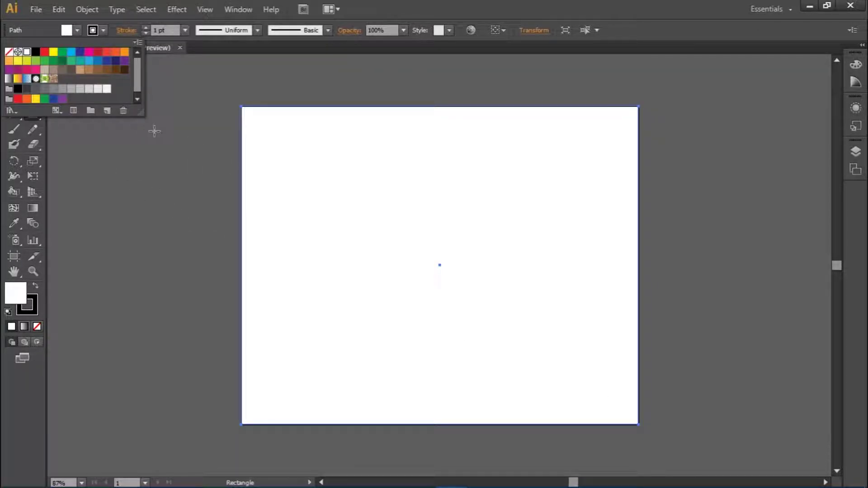
left_click(89, 61)
key("Escape")
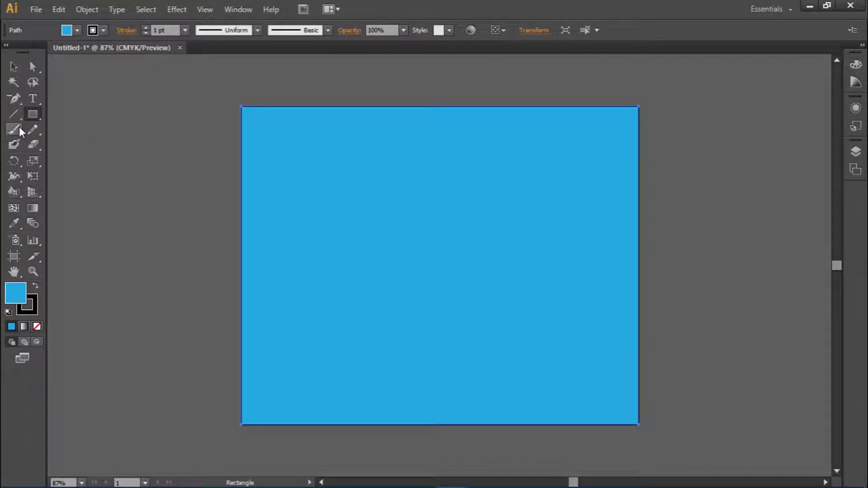
Switch to the Pen tool and clear the selection from the background rectangle
left_click_drag(13, 94, 56, 97)
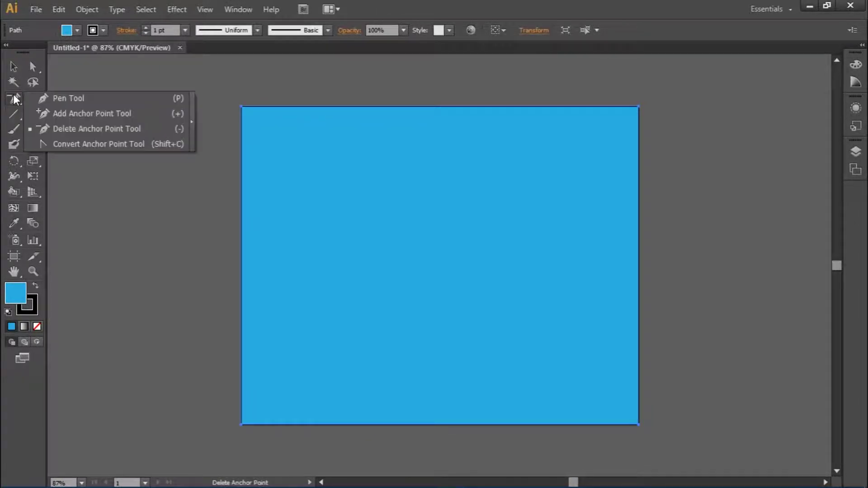
left_click(55, 98)
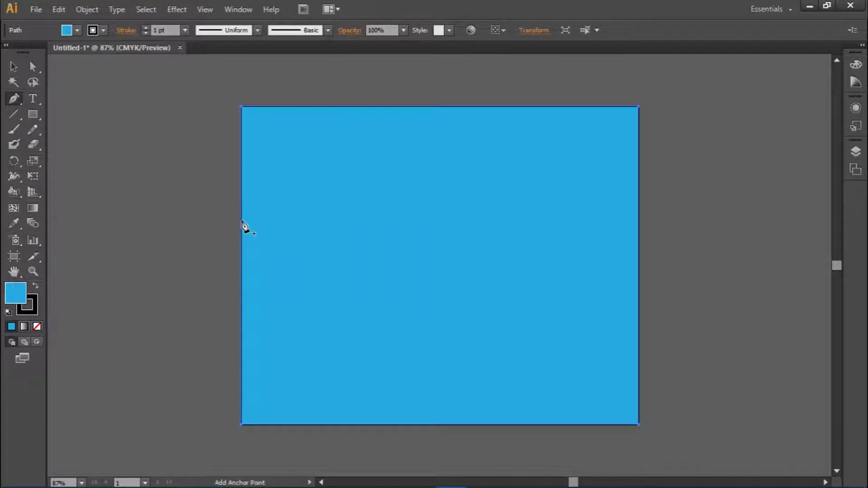
left_click(242, 221)
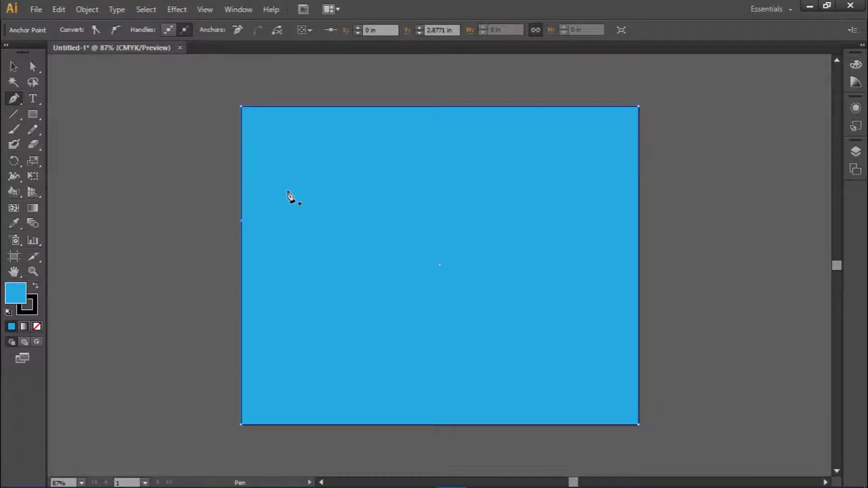
key("ctrl+shift+a")
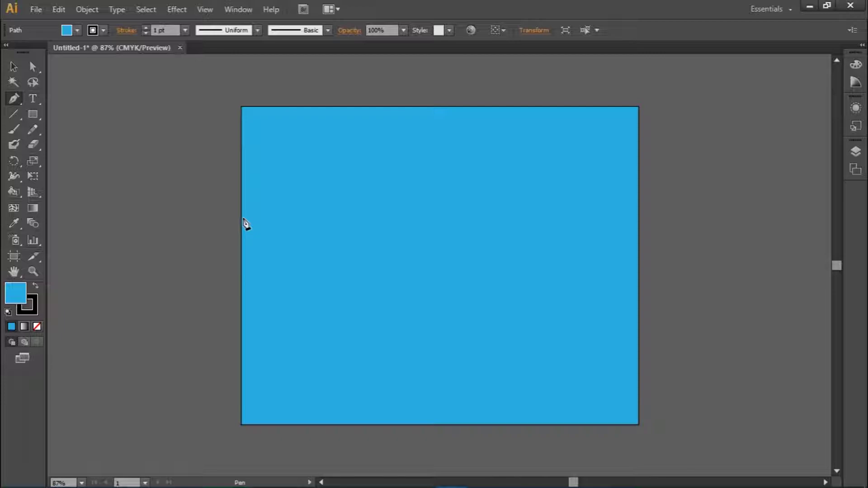
key("ctrl+shift+a")
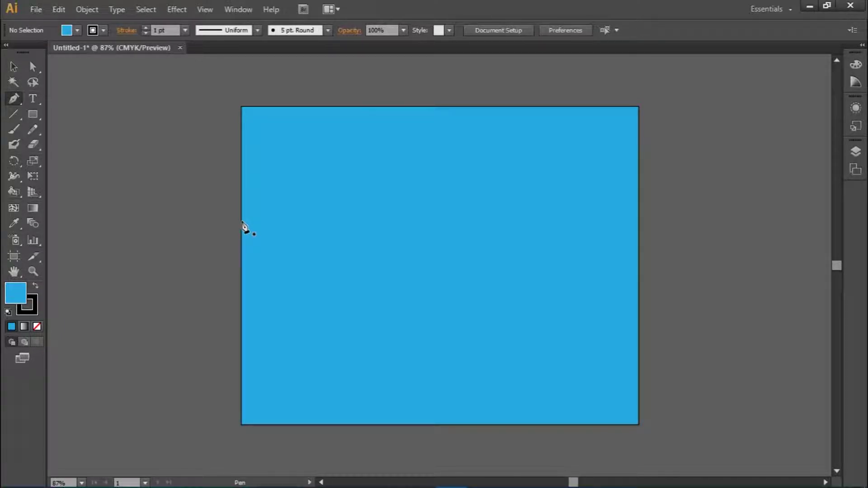
Draw a closed zigzag outline of four mountain peaks across the artboard
left_click(242, 222)
left_click(281, 183)
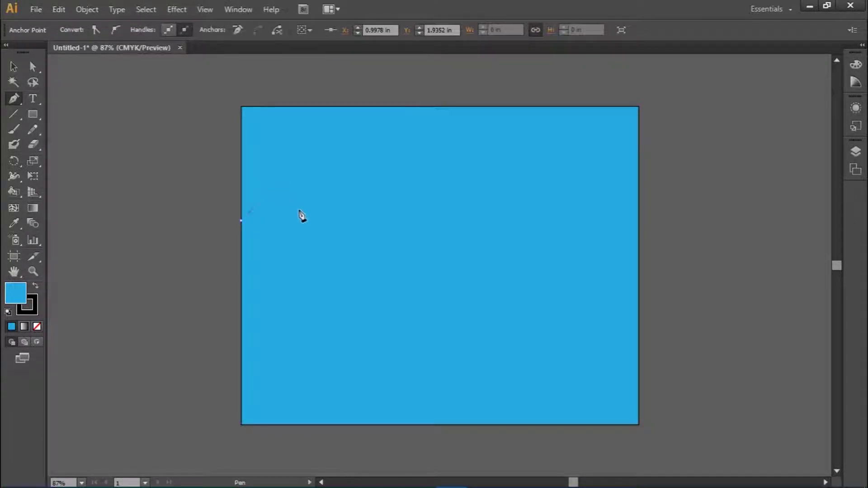
left_click(319, 222)
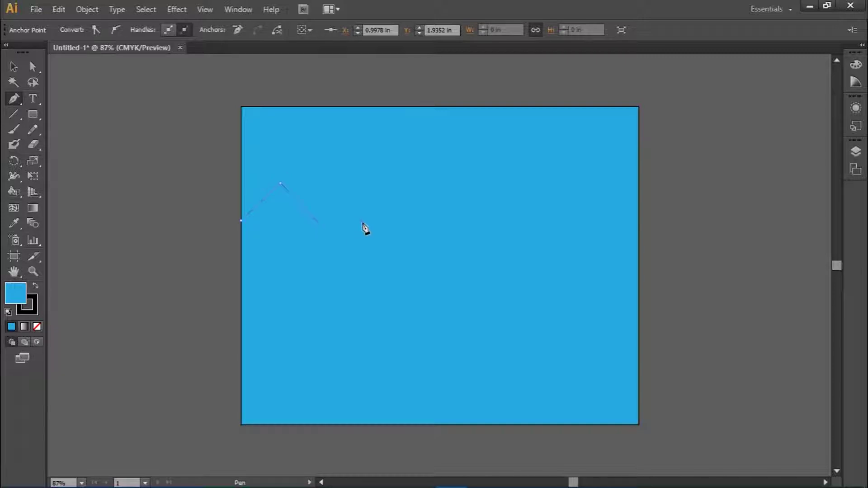
left_click(376, 186)
left_click(471, 183)
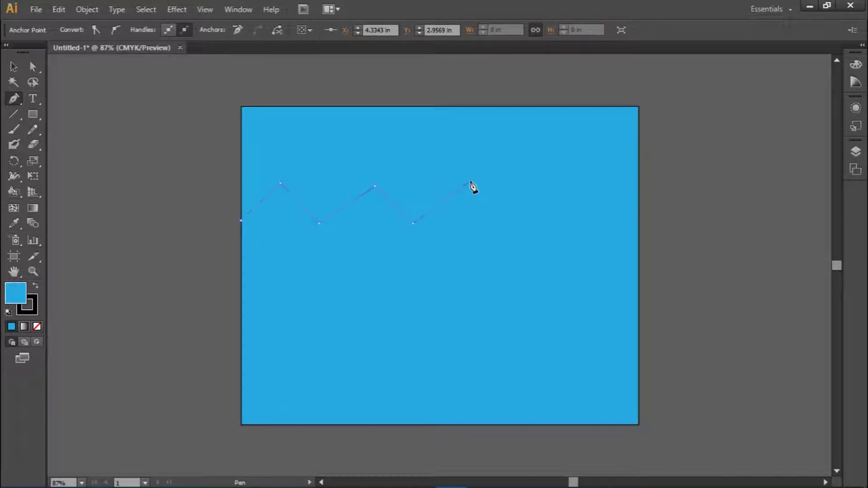
left_click(528, 221)
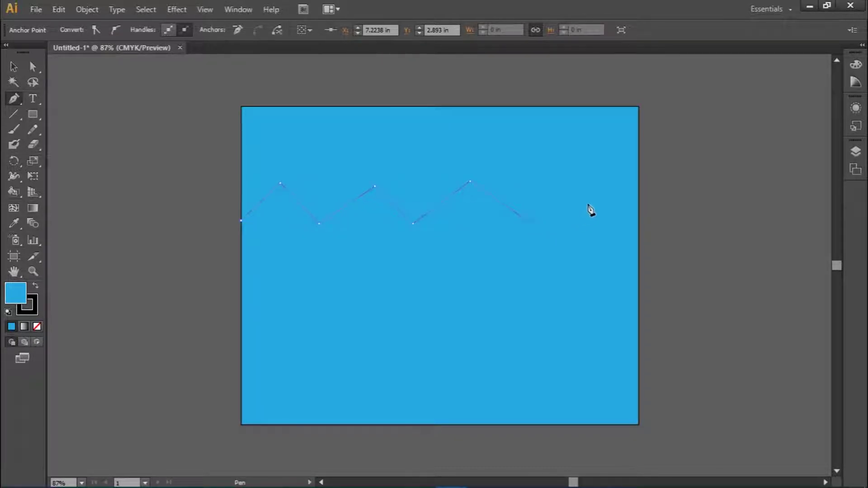
left_click(584, 179)
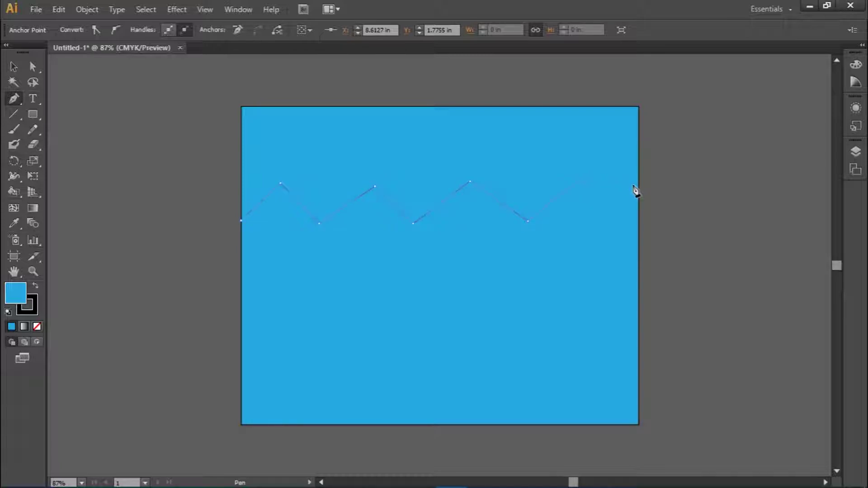
left_click(639, 223)
left_click(242, 222)
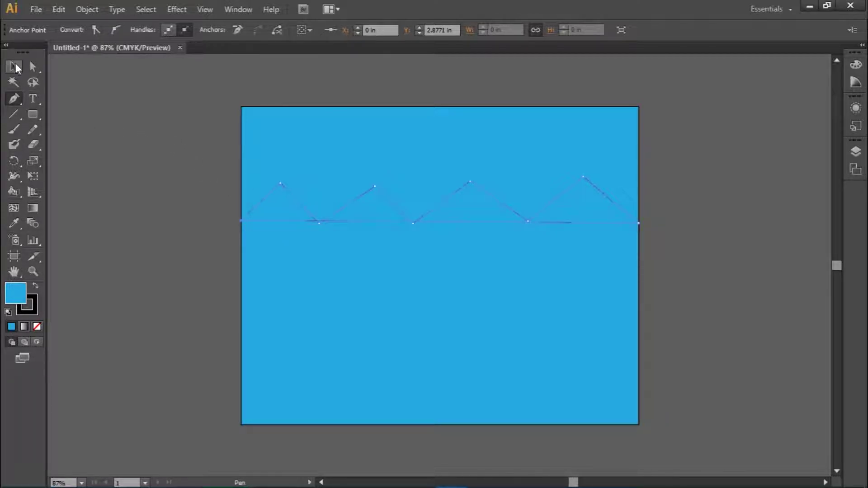
Fill the mountain shape dark brown and bring up the Gradient panel
left_click(14, 67)
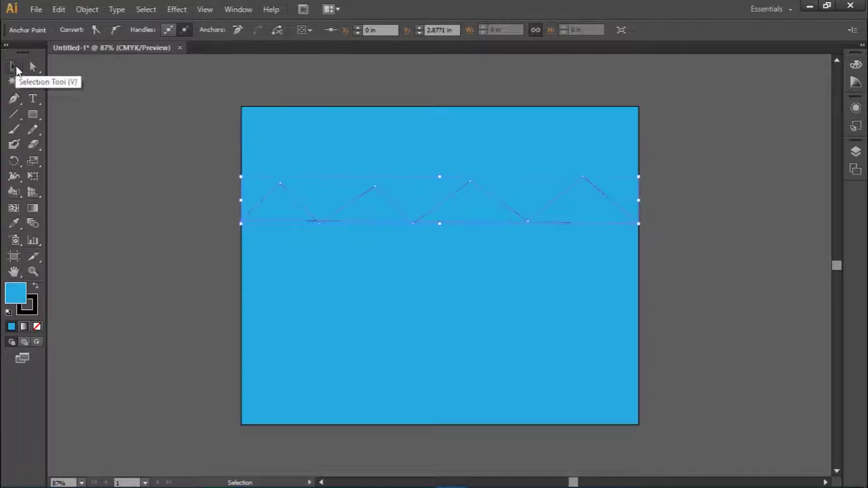
left_click(321, 224)
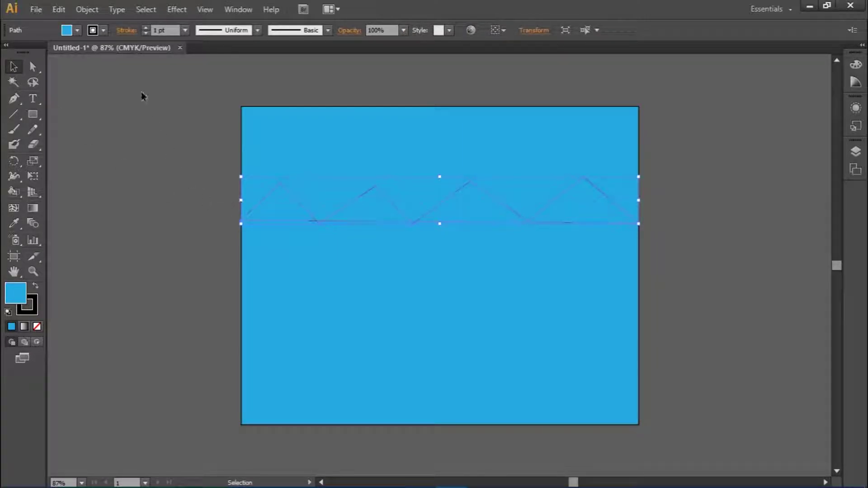
left_click(70, 30)
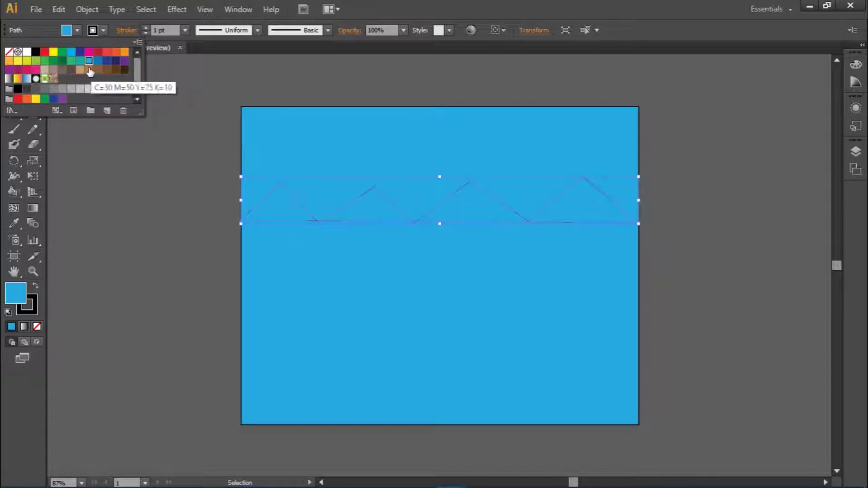
left_click(90, 70)
left_click(81, 70)
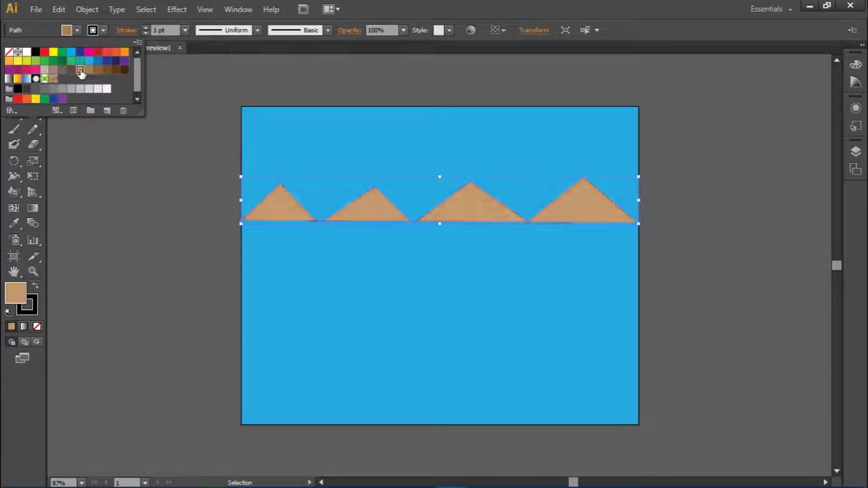
left_click(107, 69)
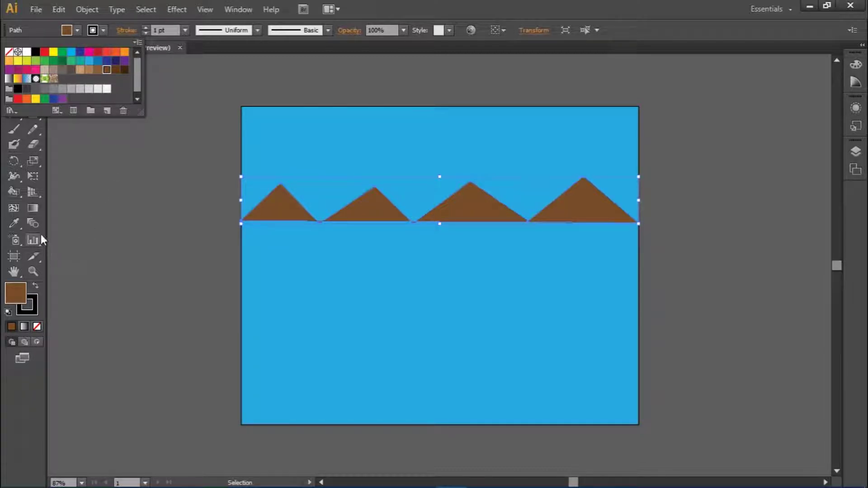
left_click(31, 208)
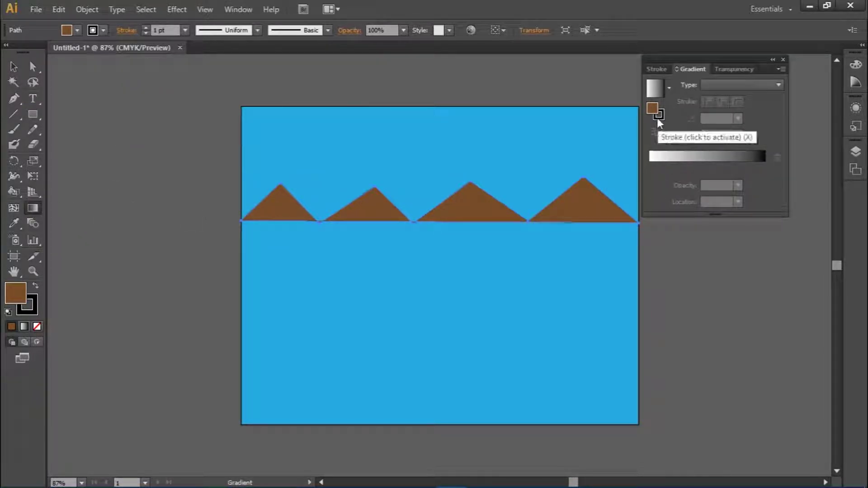
Apply a brown gradient to the mountains, midpoint at 31.18%, right stop golden yellow
mouse_move(653, 109)
left_mouse_down()
mouse_move(664, 164)
mouse_move(650, 168)
mouse_move(686, 168)
left_mouse_up()
left_click(782, 69)
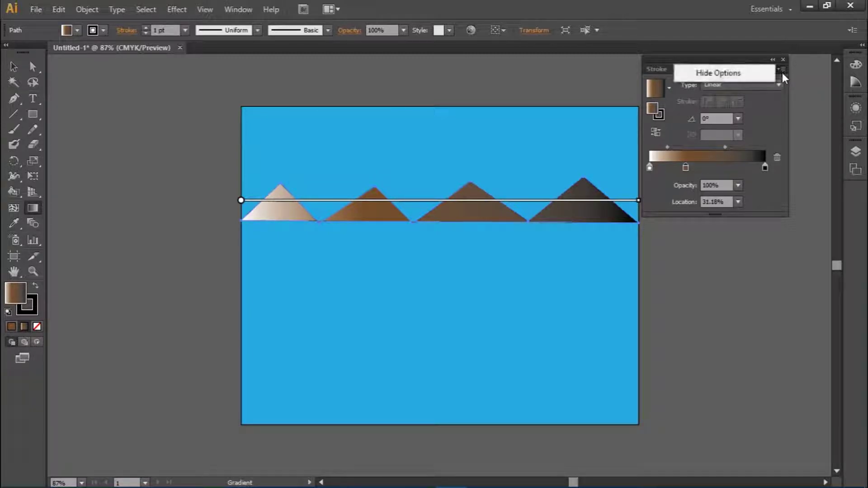
left_click(767, 166)
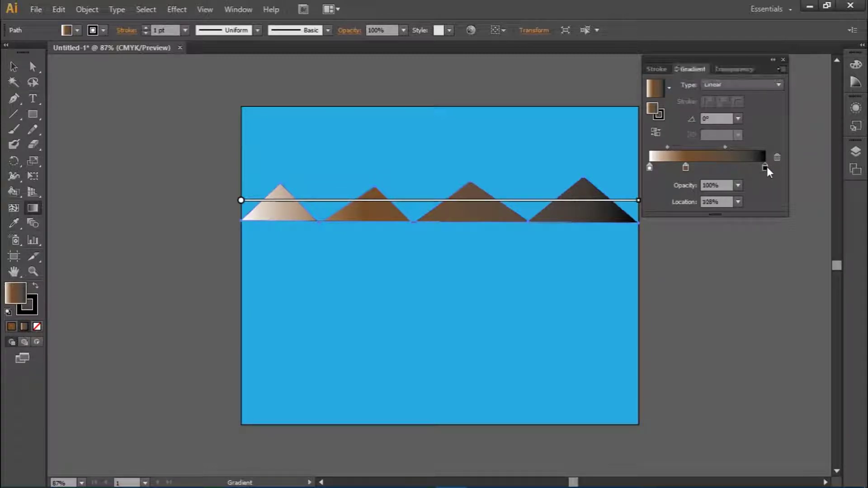
double_click(767, 167)
left_click(761, 181)
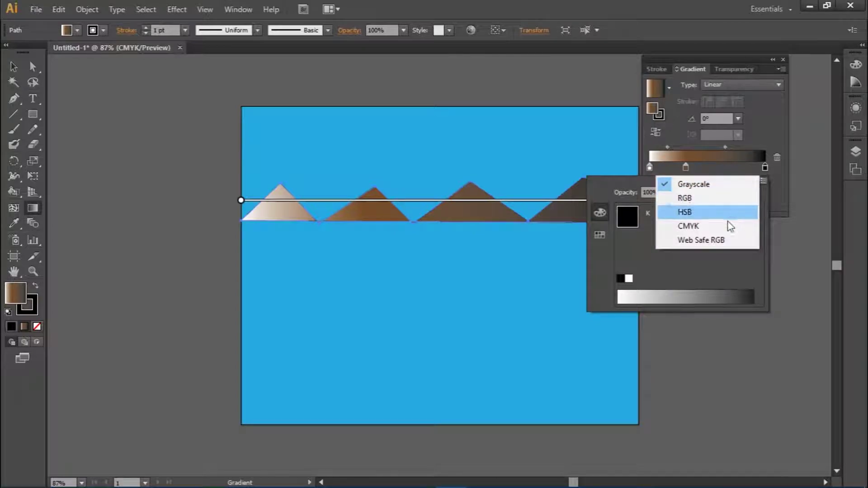
left_click(713, 198)
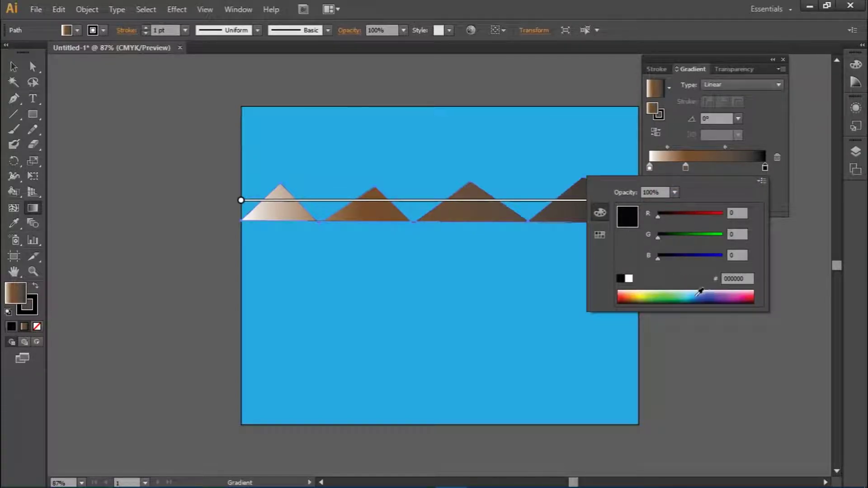
left_click(625, 296)
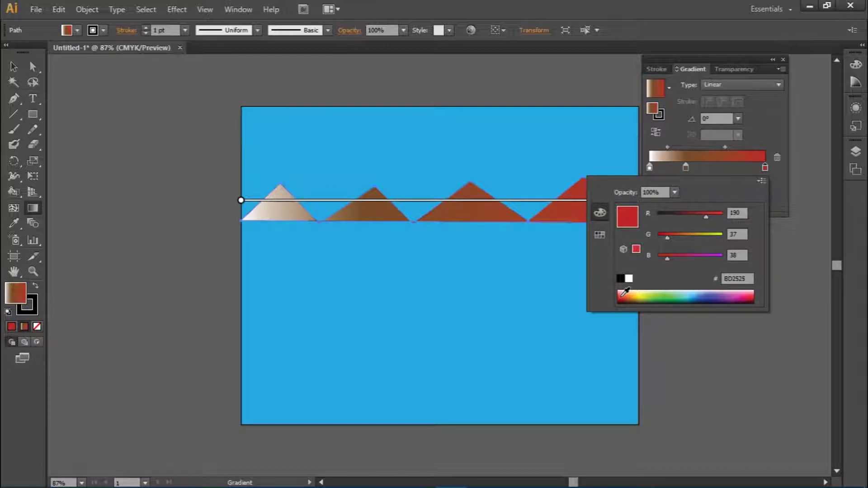
left_click_drag(624, 294, 644, 294)
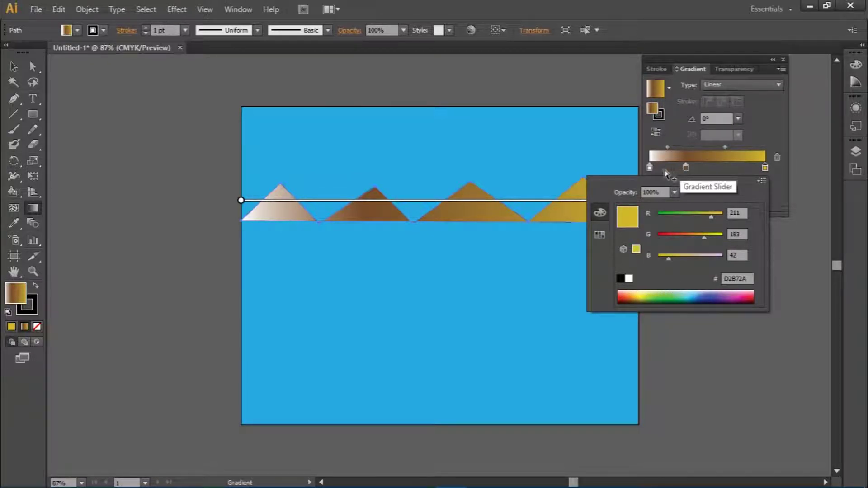
Set the left gradient stop to orange FAAB2B using RGB values
double_click(650, 167)
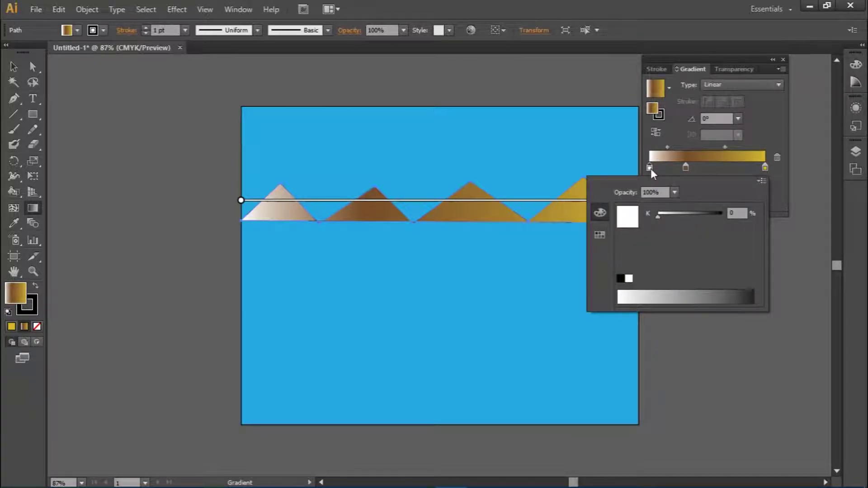
left_click(763, 181)
left_click(737, 199)
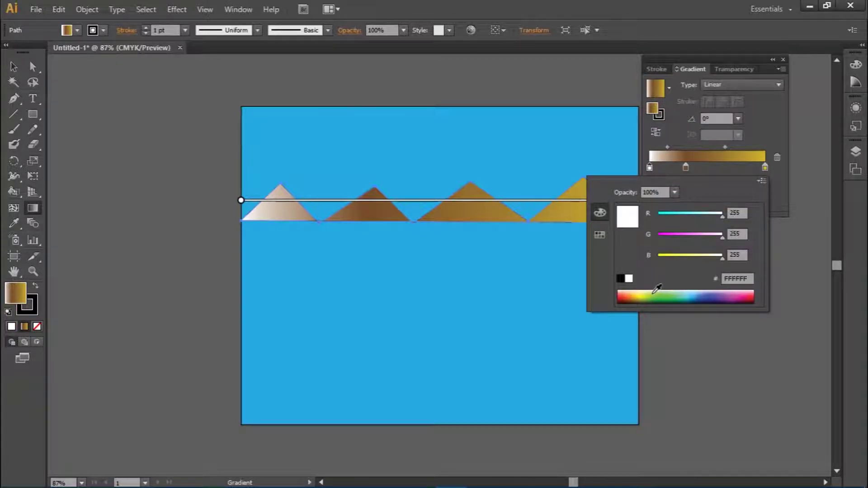
left_click(635, 295)
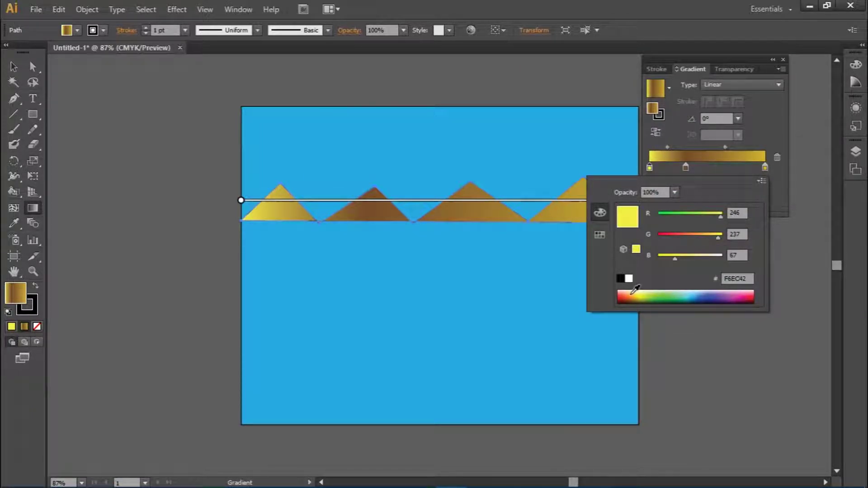
left_click(628, 297)
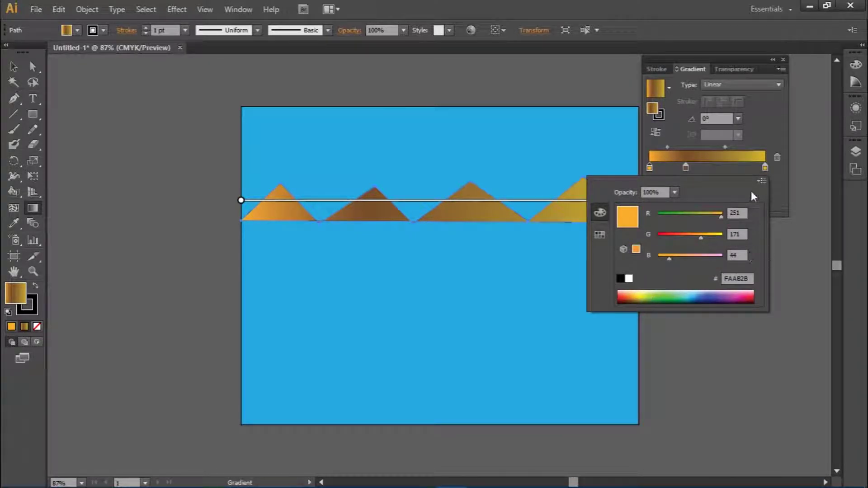
left_click(786, 211)
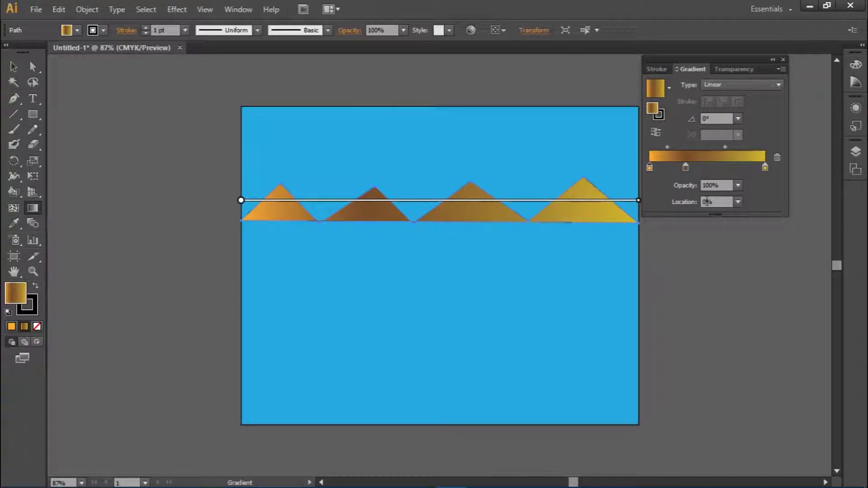
Collapse the Gradient panel, move it aside, and deselect the mountains
left_click(773, 59)
left_click_drag(662, 65, 766, 74)
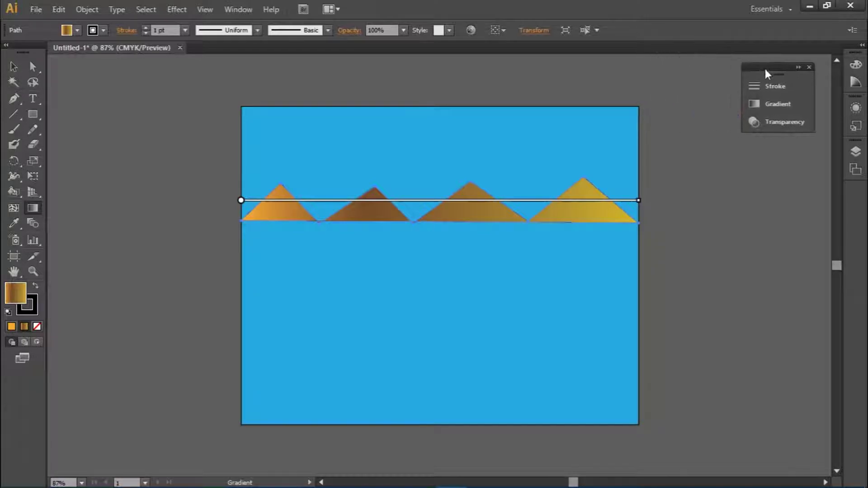
left_click(10, 67)
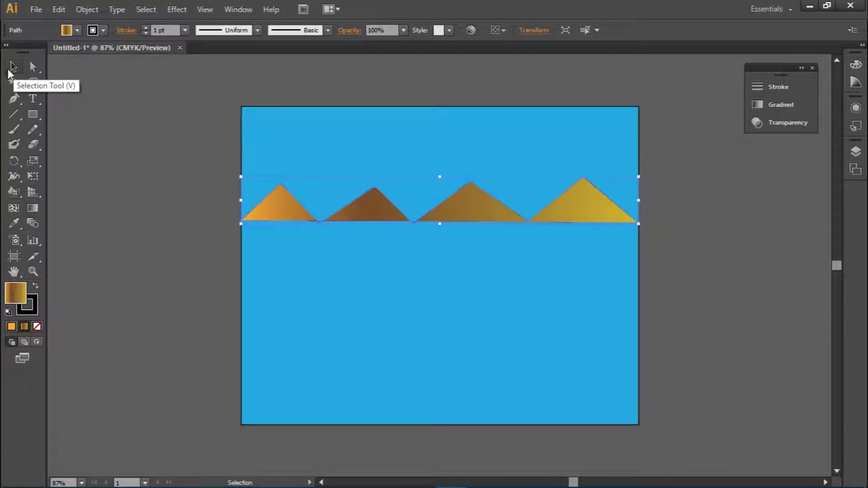
left_click(163, 166)
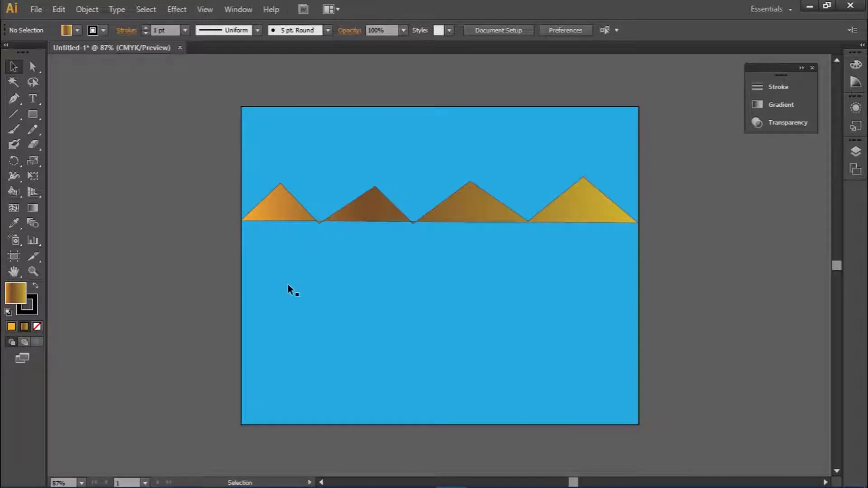
Move the blue background off the artboard and draw a closed four-point trapezoid hull
scroll(253, 272, "down", 1)
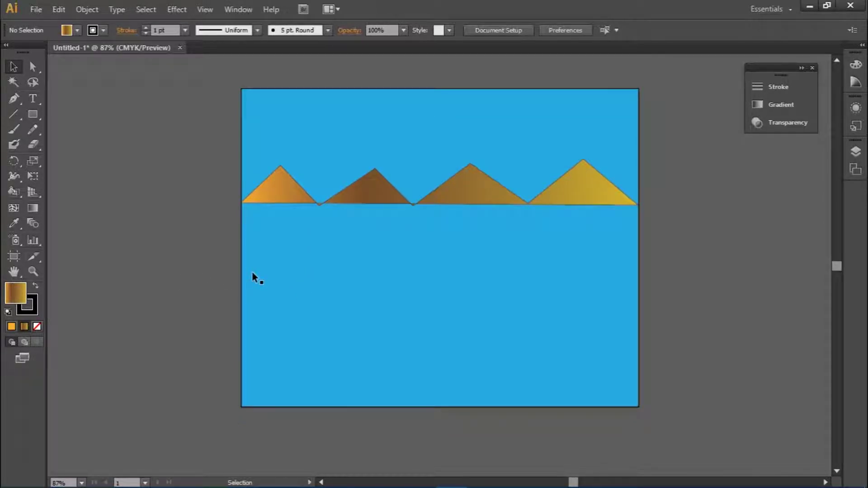
left_click_drag(253, 272, 714, 268)
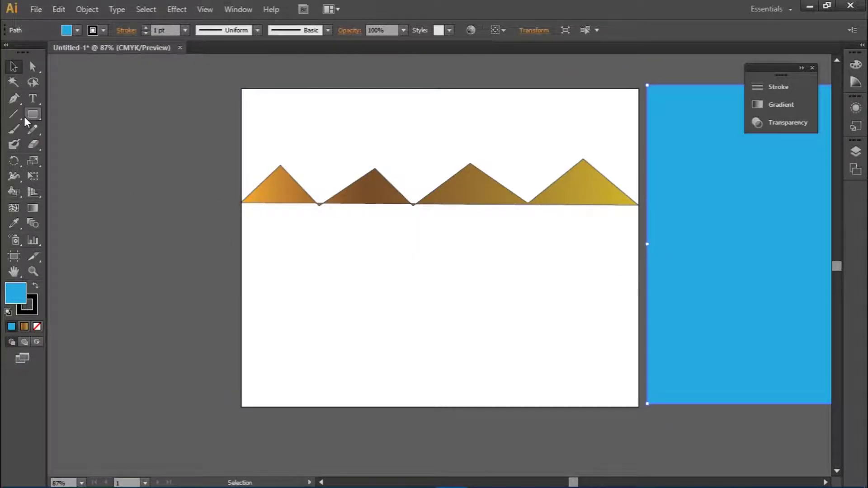
left_click(13, 98)
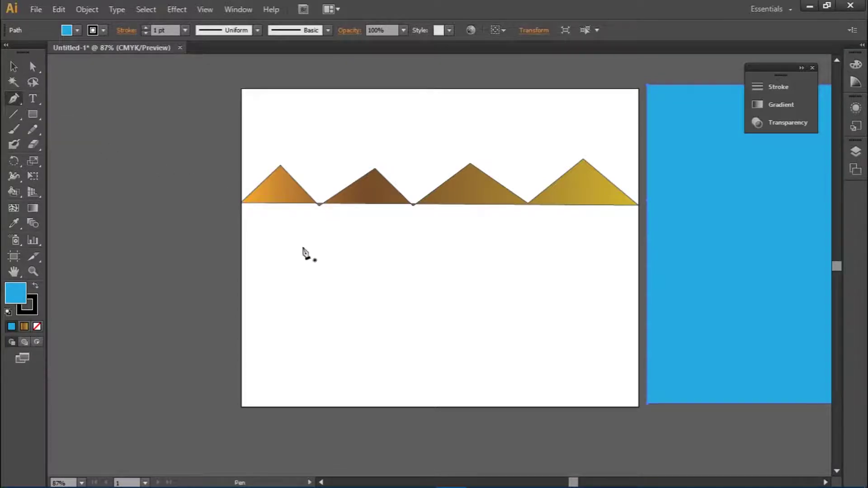
left_click(295, 299)
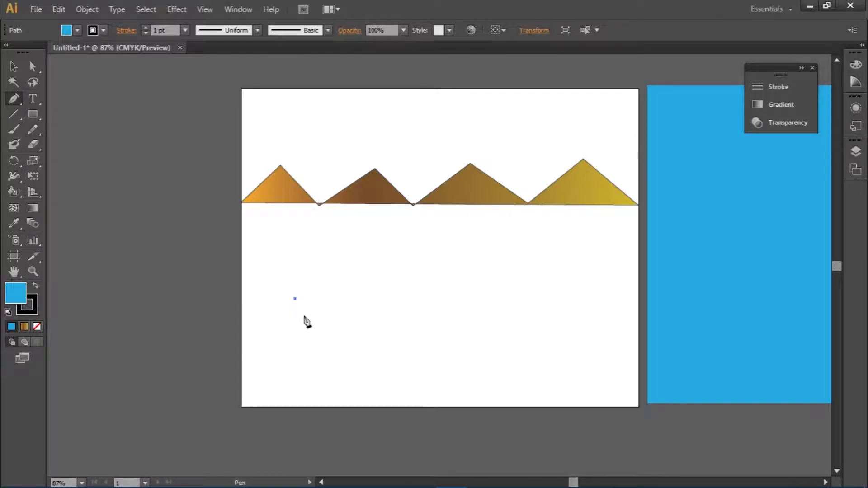
left_click(307, 311)
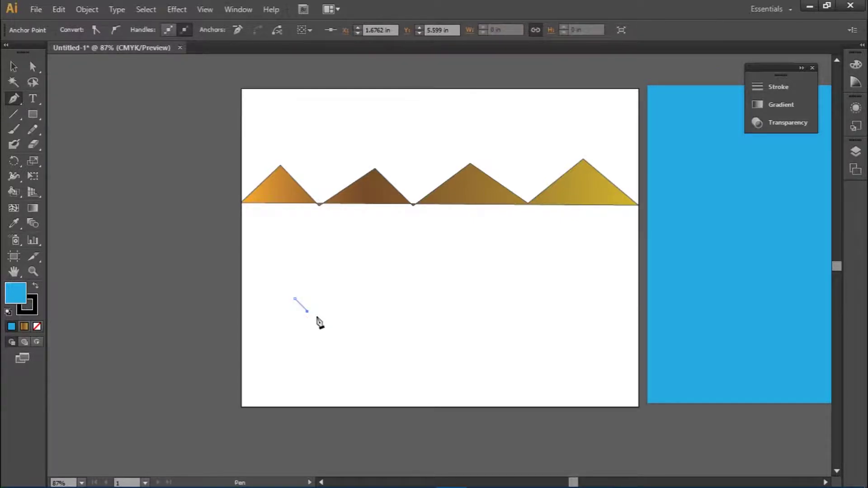
left_click(394, 311)
left_click(407, 297)
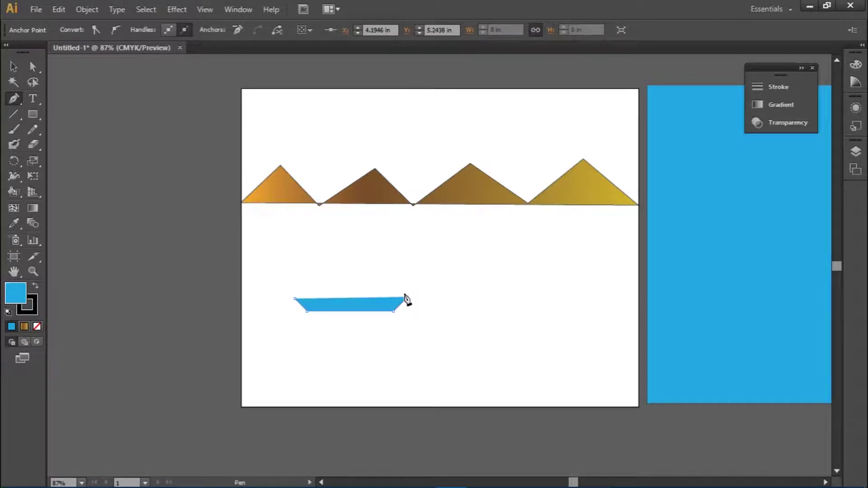
left_click(295, 299)
Deselect the hull and zoom in on the hull and mountains
left_click(19, 68)
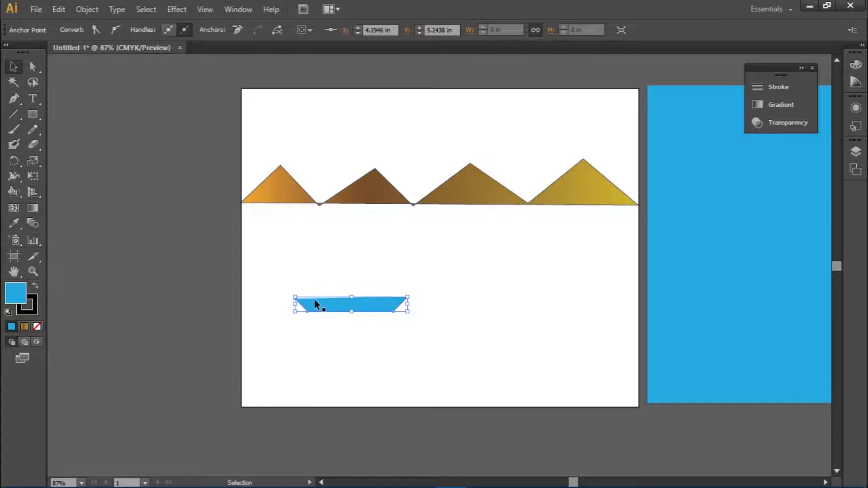
key("a")
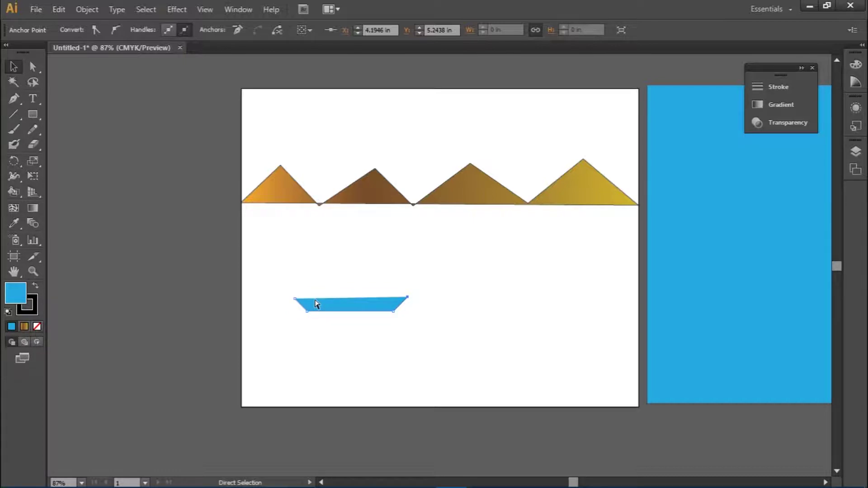
key("v")
key("a")
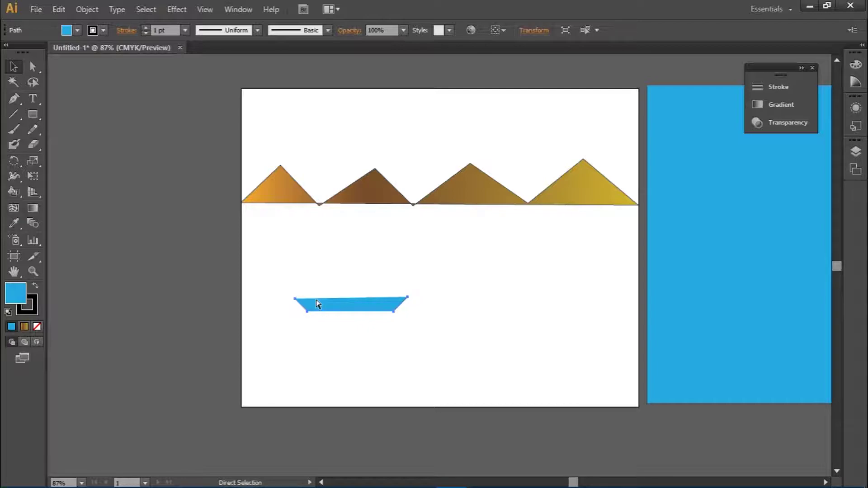
key("v")
left_click(284, 292)
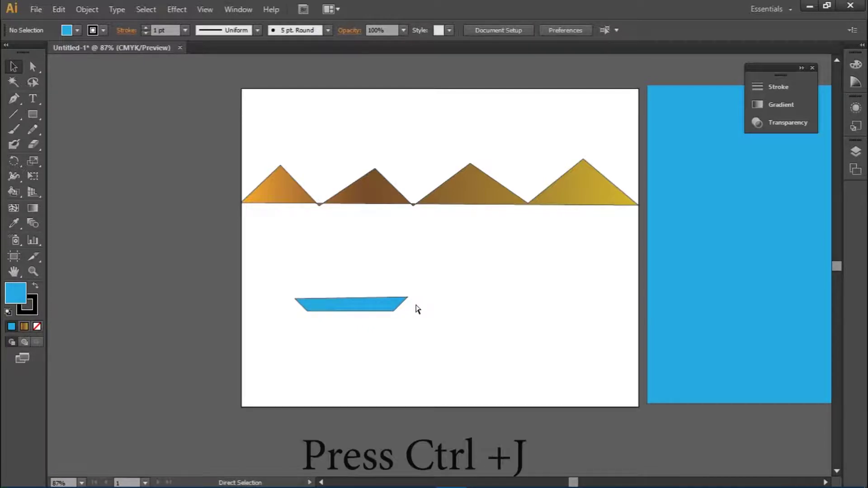
key("ctrl+equal")
key("ctrl+equal")
key("ctrl+equal")
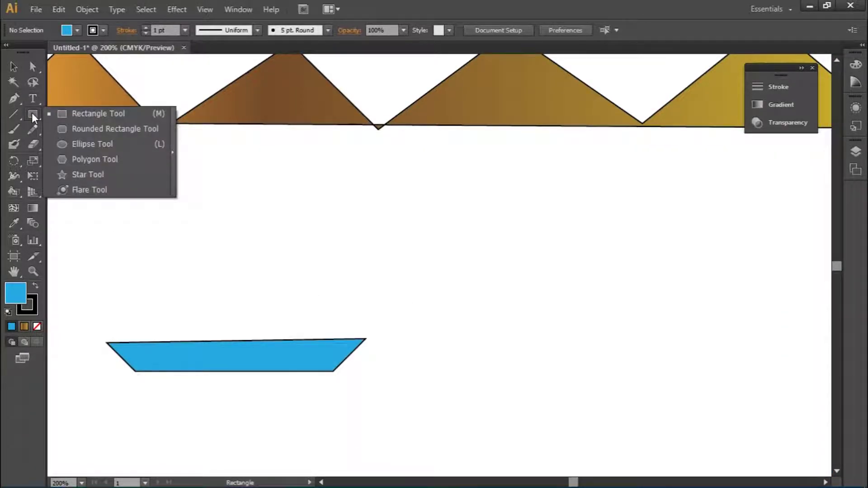
Draw a small rectangle at the hull's right end and snap its left corners onto the hull
left_click_drag(31, 113, 77, 114)
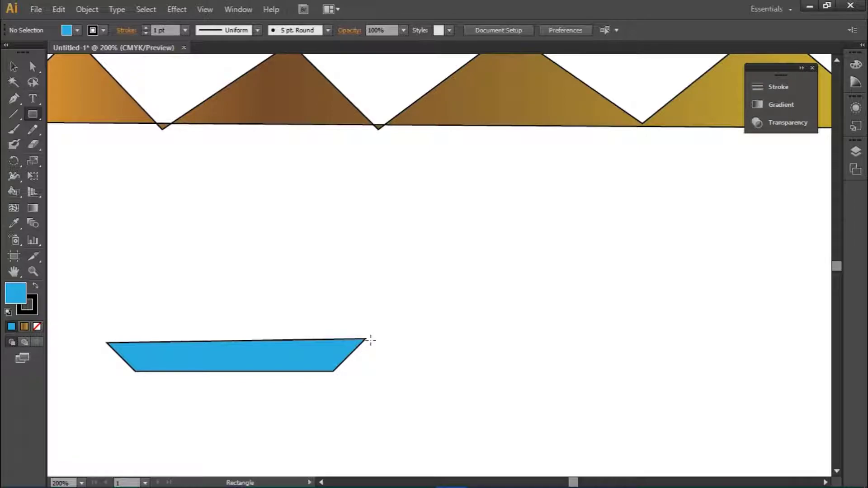
left_click_drag(371, 340, 403, 379)
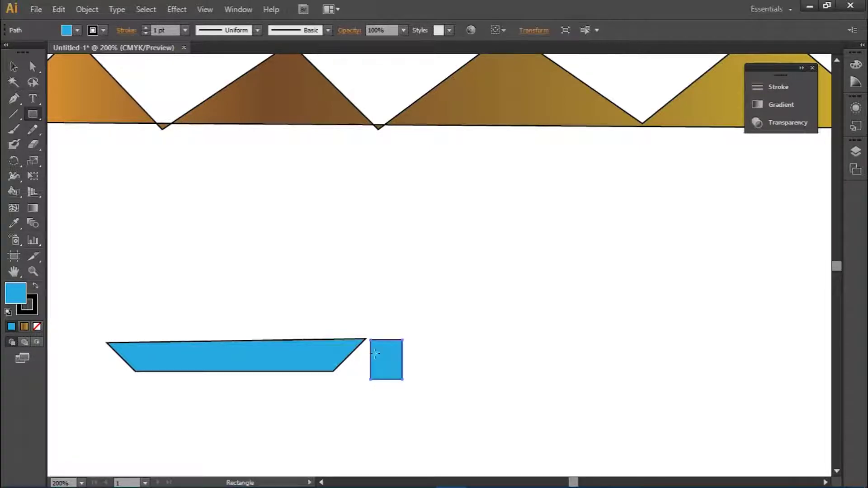
left_click(33, 67)
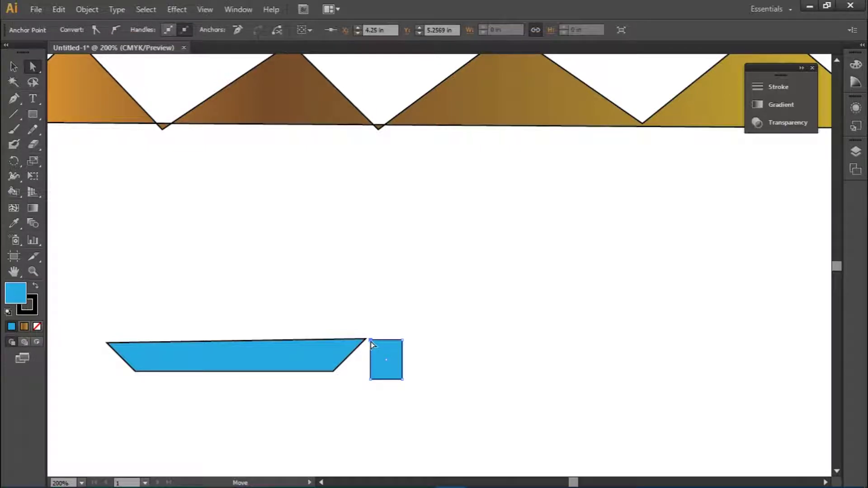
left_click_drag(371, 341, 366, 340)
left_click_drag(371, 380, 335, 375)
left_click_drag(336, 372, 335, 372)
Drag the rectangle's right corners up and inward to form a slanted bow
left_click_drag(400, 341, 406, 330)
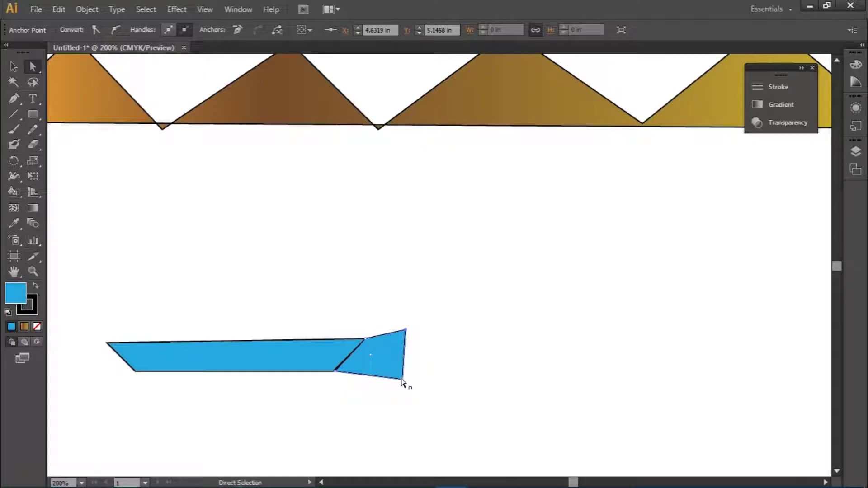
left_click_drag(401, 379, 395, 377)
left_click_drag(381, 375, 382, 370)
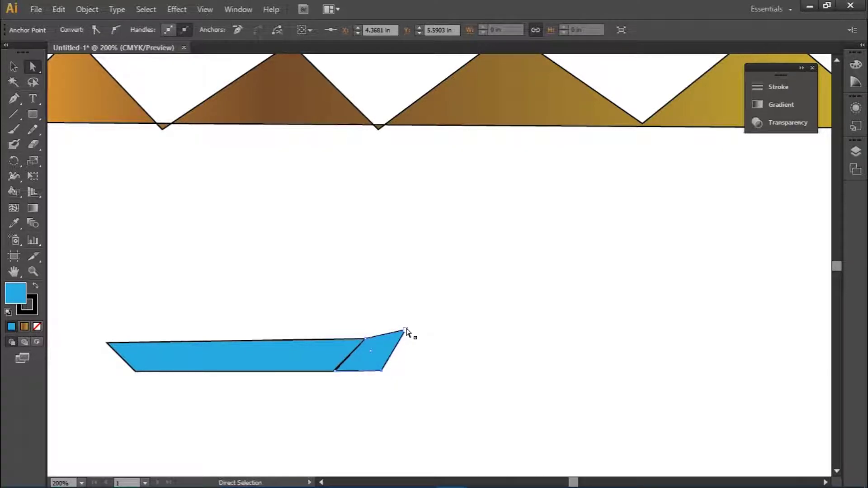
left_click(406, 331)
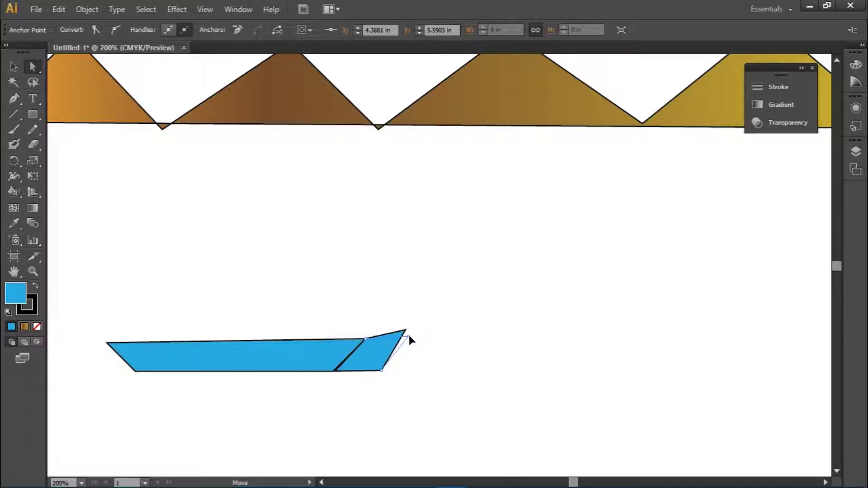
left_click_drag(406, 331, 408, 336)
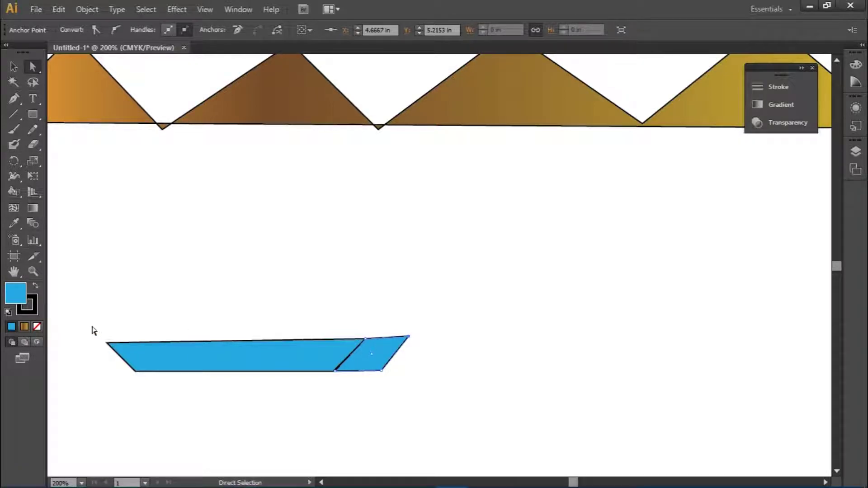
left_click_drag(411, 420, 316, 360)
Join the selected seam anchors and select both hull pieces without grouping them
right_click(444, 335)
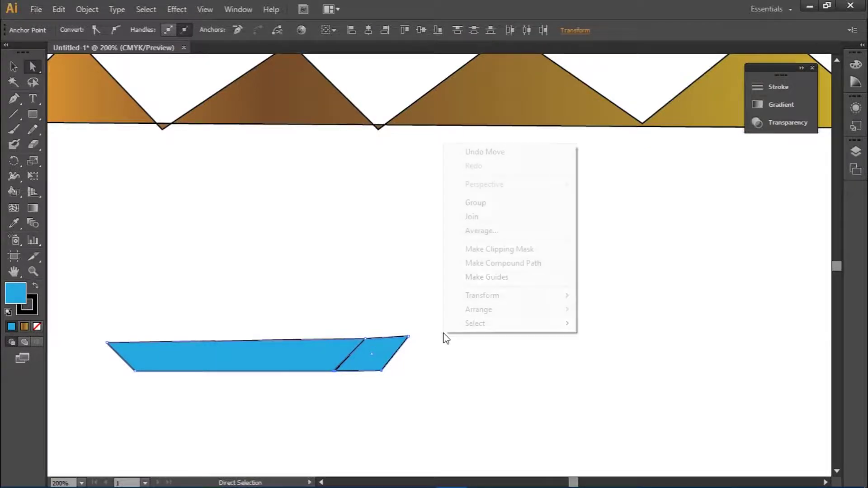
left_click(521, 217)
left_click(481, 350)
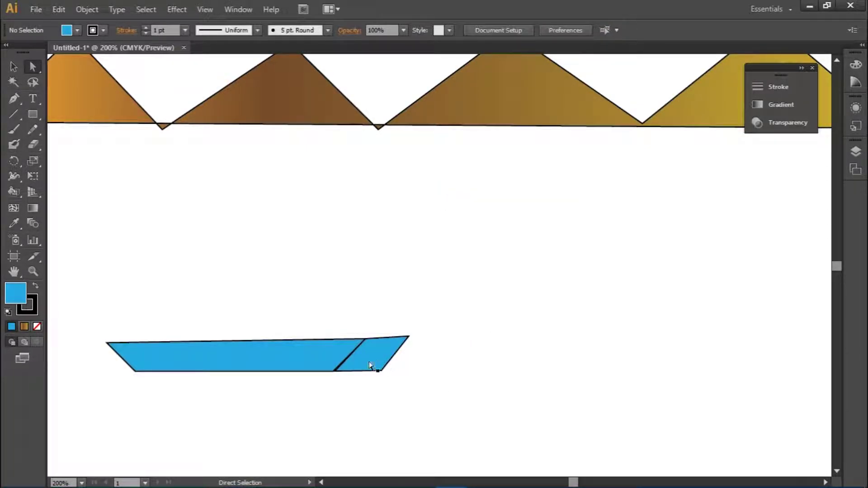
left_click(348, 365)
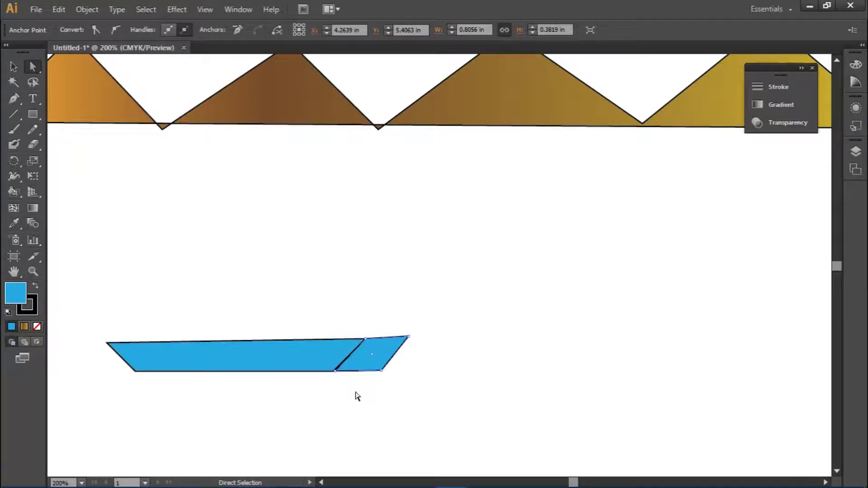
right_click(354, 392)
left_click(344, 378)
left_click(327, 352, "shift")
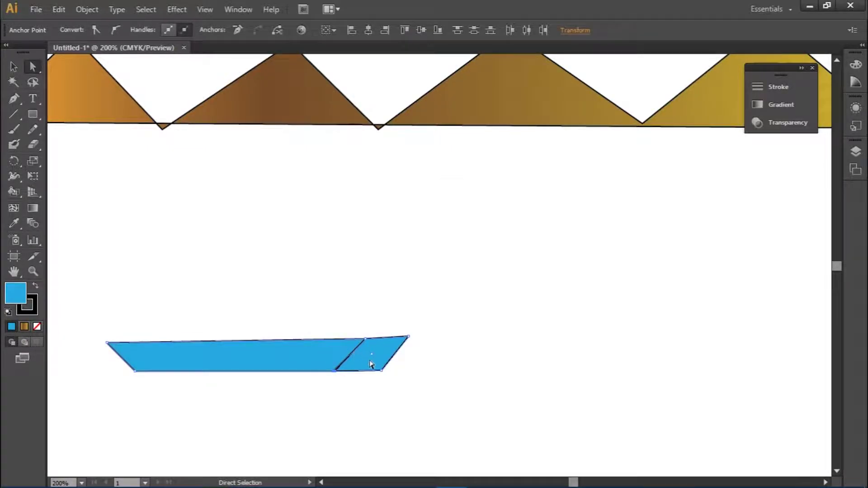
right_click(370, 362)
left_click(452, 401)
left_click(339, 378)
Nudge the bow right and adjust the seam anchor so the pieces sit flush
left_click(364, 369)
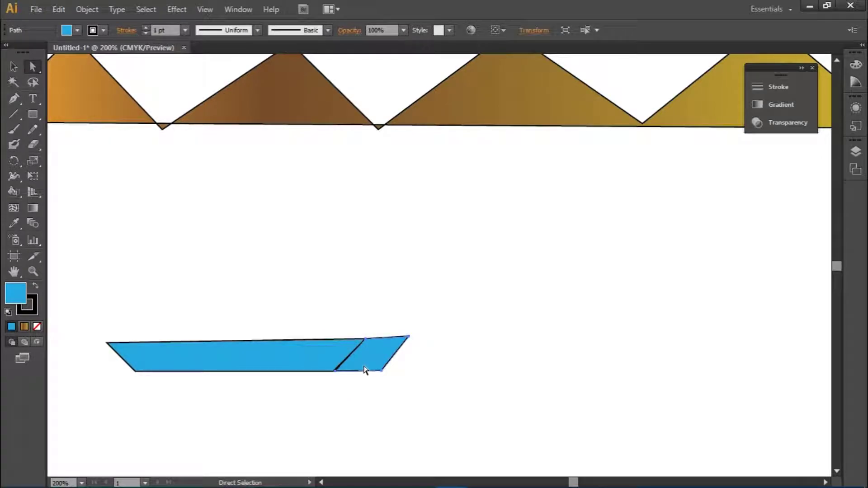
key("Right")
left_click(341, 373)
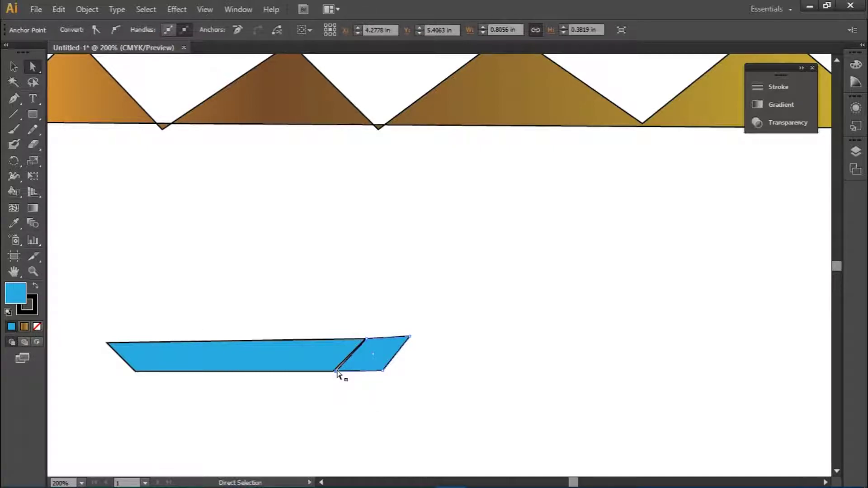
left_click_drag(334, 373, 333, 375)
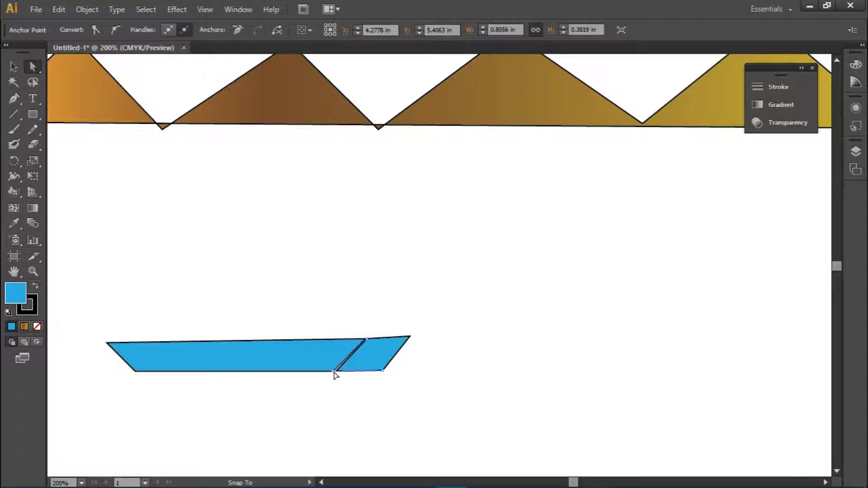
left_click(335, 372)
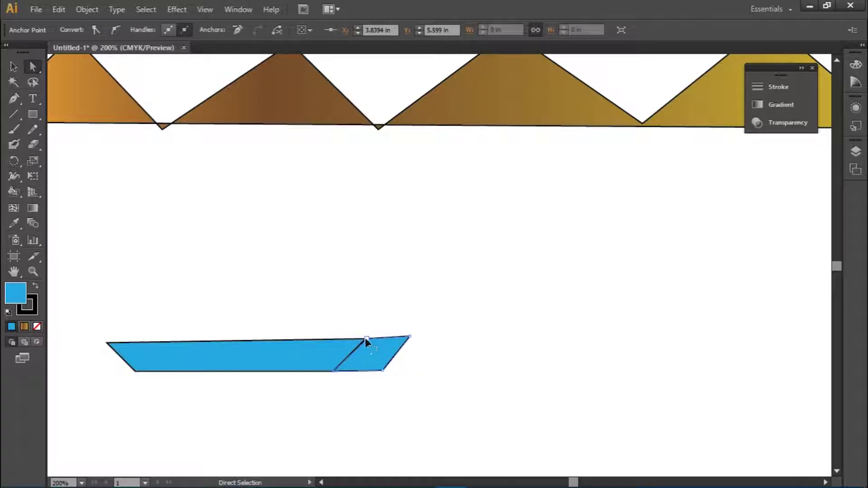
left_click_drag(366, 342, 367, 342)
left_click_drag(365, 341, 366, 340)
key("ctrl+shift+a")
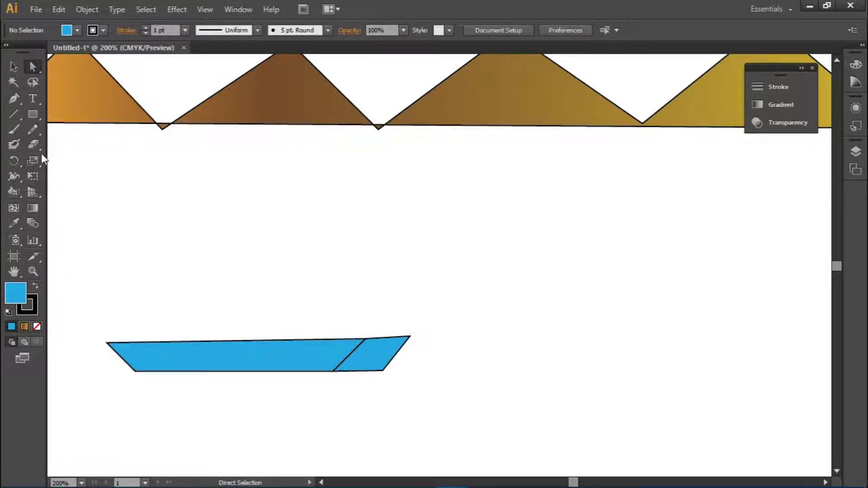
Draw a straight line with the Line Segment tool across the hull's top edge
left_click_drag(13, 100, 46, 105)
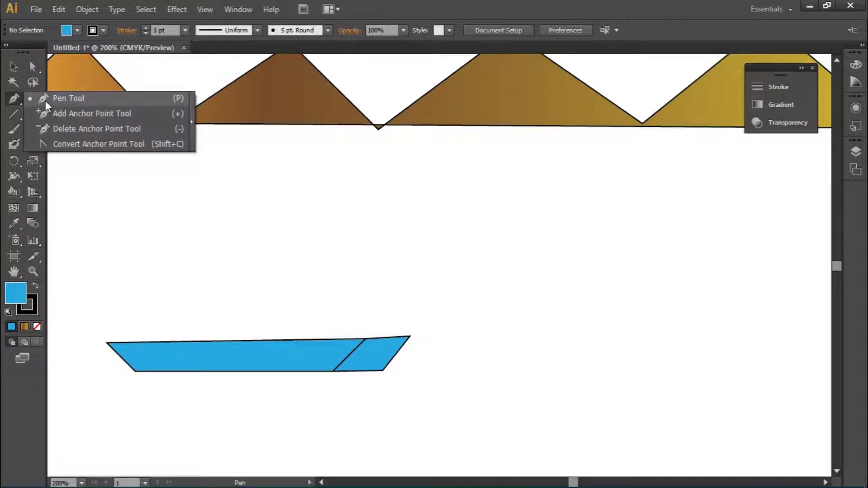
left_click(45, 101)
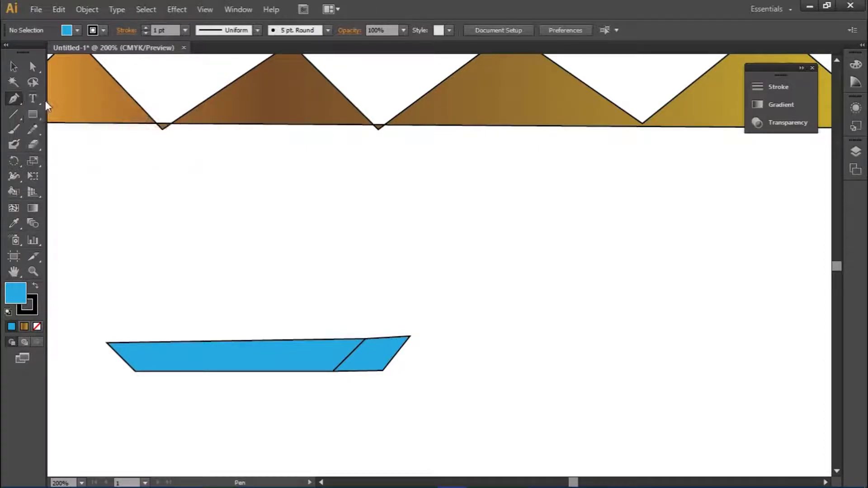
left_click(16, 117)
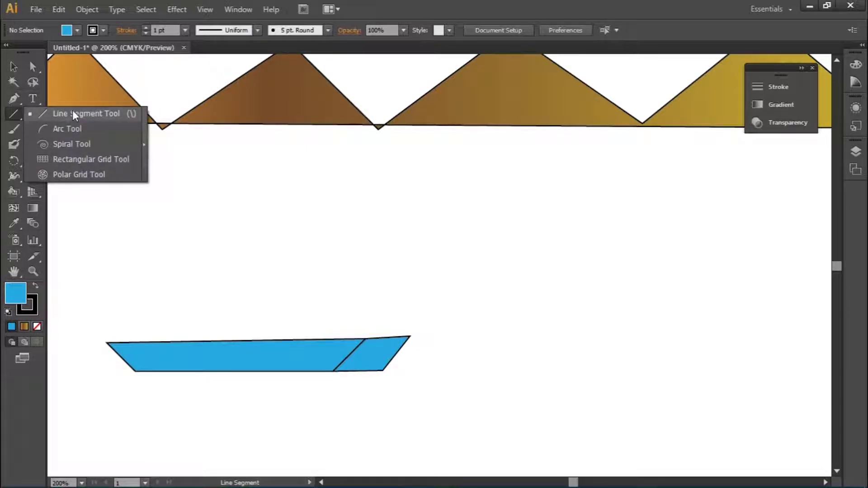
left_click(50, 114)
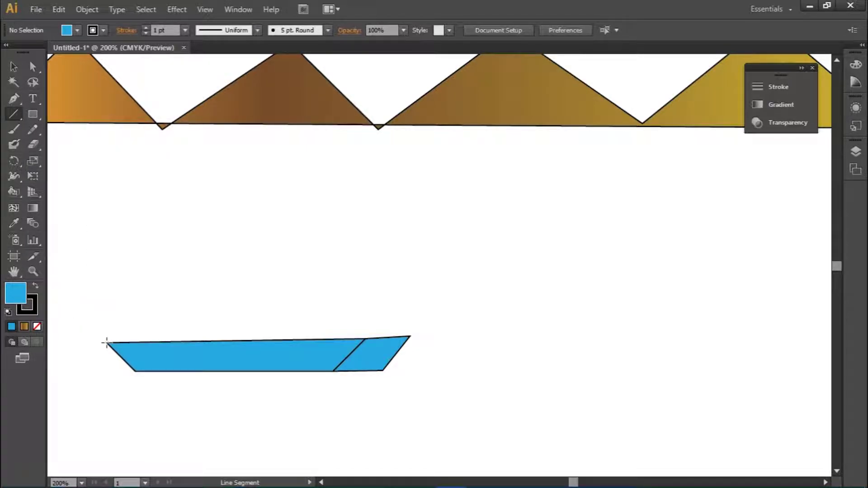
left_click_drag(107, 342, 410, 336)
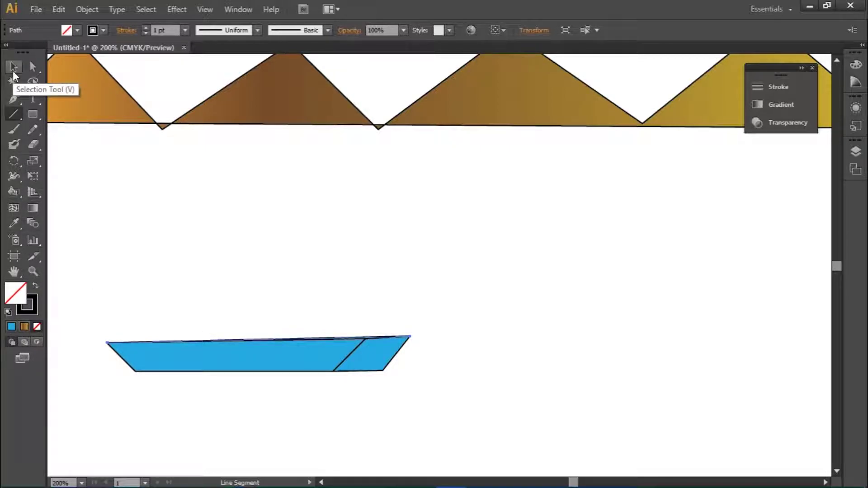
Tilt the line's right end upward and add a middle anchor with the Reshape tool
left_click(13, 69)
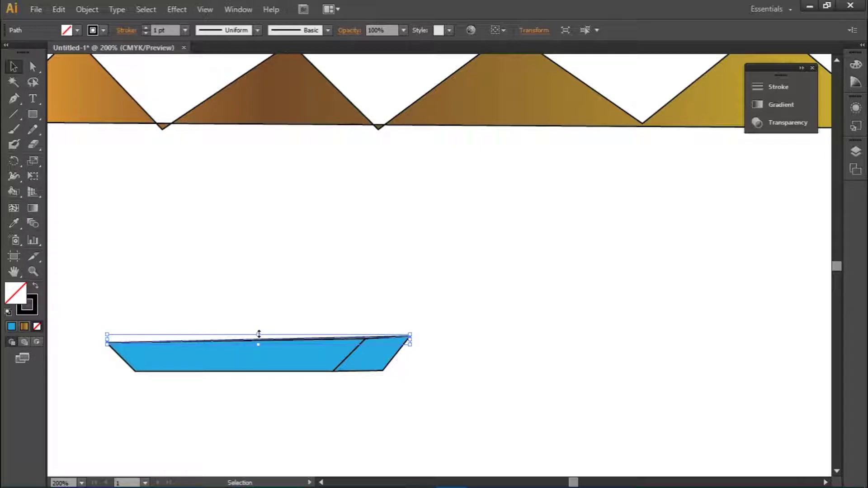
left_click_drag(259, 334, 264, 326)
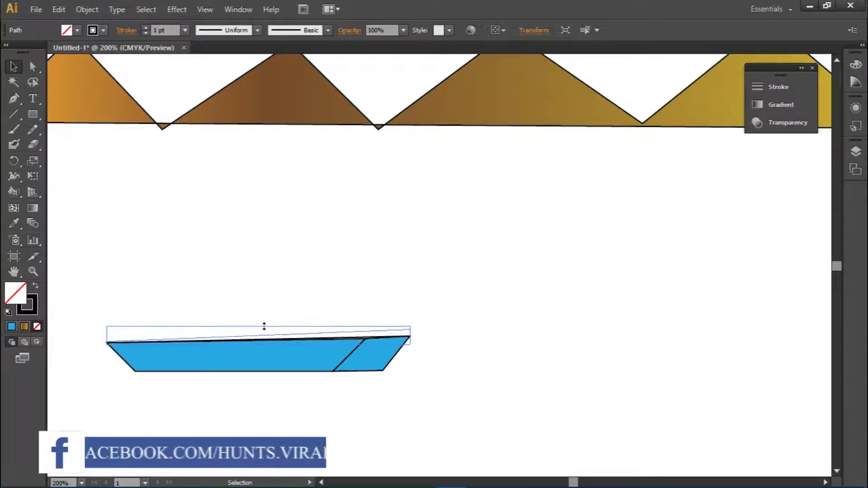
left_click_drag(264, 326, 264, 325)
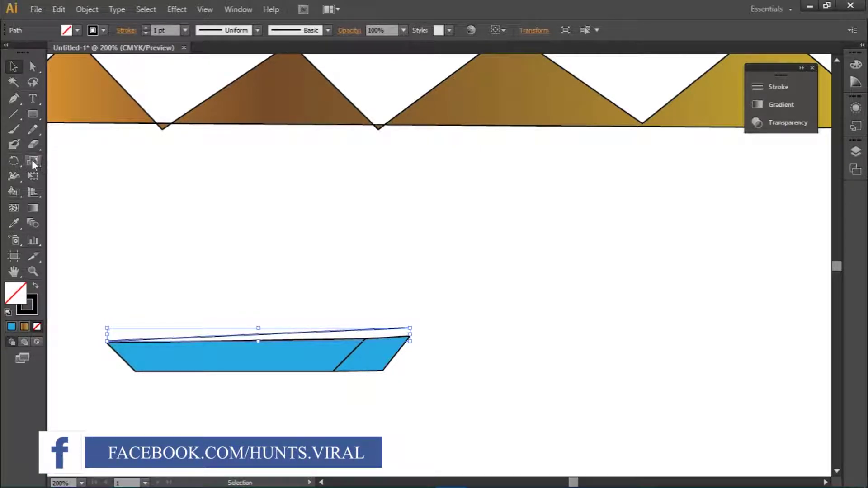
left_click_drag(31, 162, 64, 190)
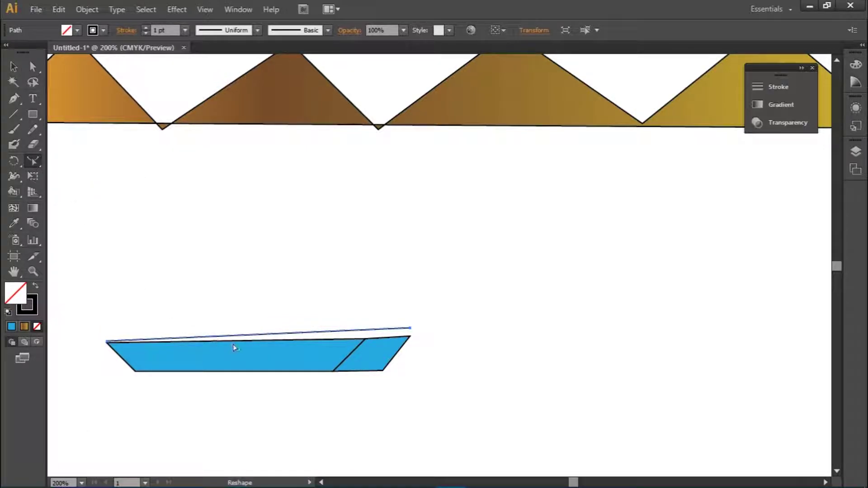
left_click(244, 337)
Pull the line's middle up into a gentle arc and align its ends to the hull corners
left_click(13, 67)
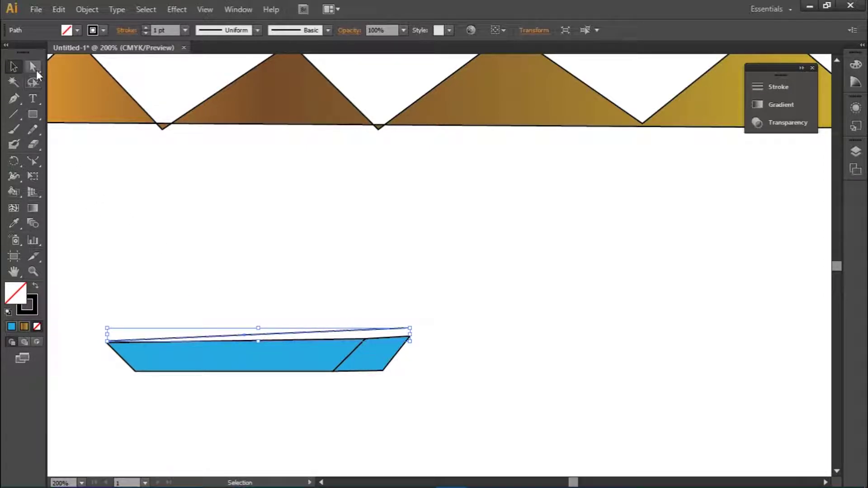
left_click(32, 67)
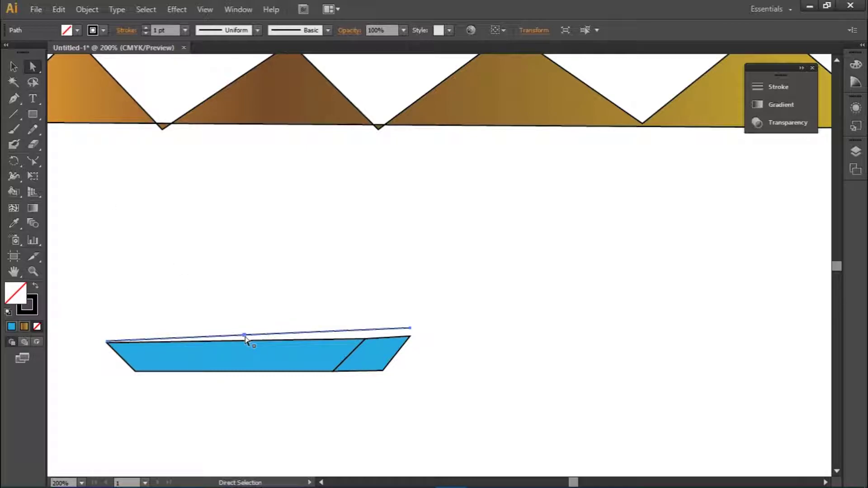
left_click_drag(245, 339, 233, 325)
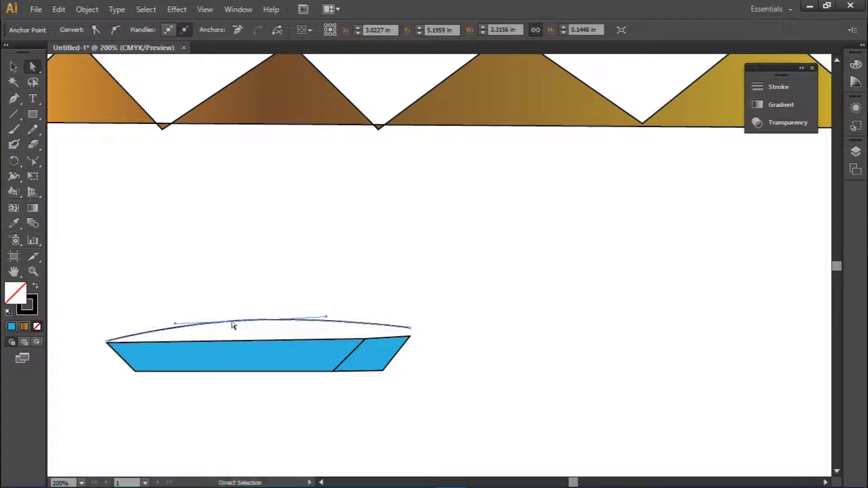
left_click(20, 68)
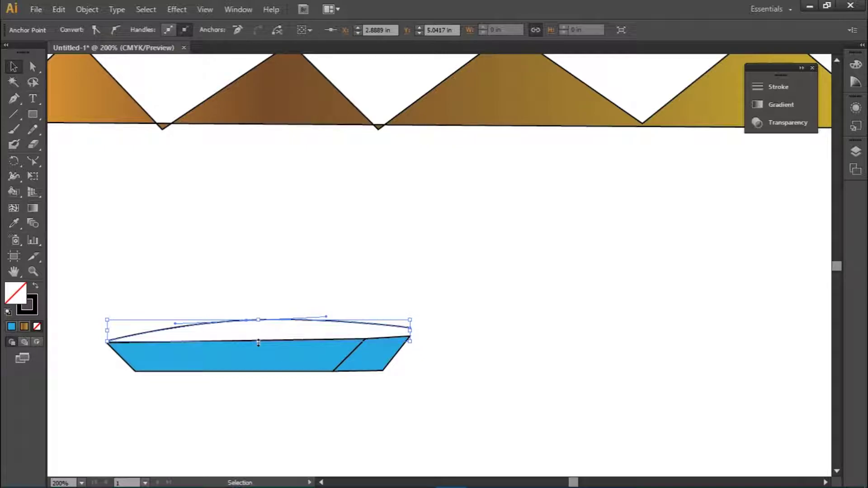
left_click_drag(259, 343, 259, 339)
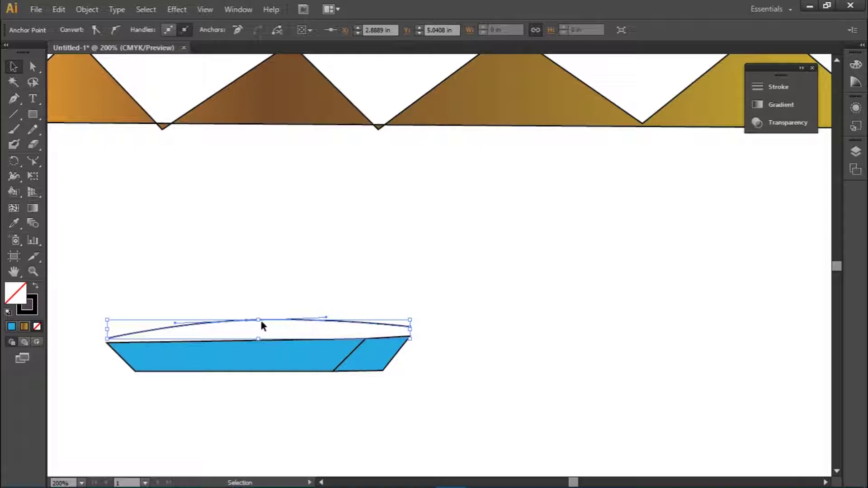
left_click_drag(257, 321, 256, 334)
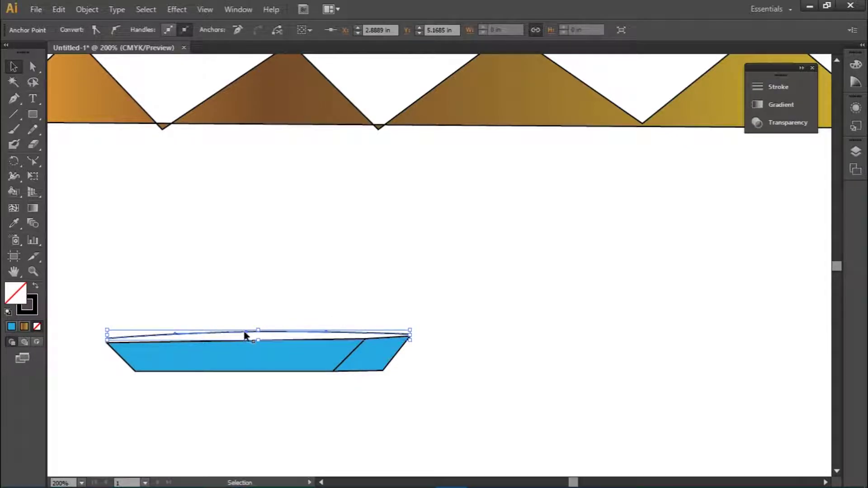
left_click(33, 67)
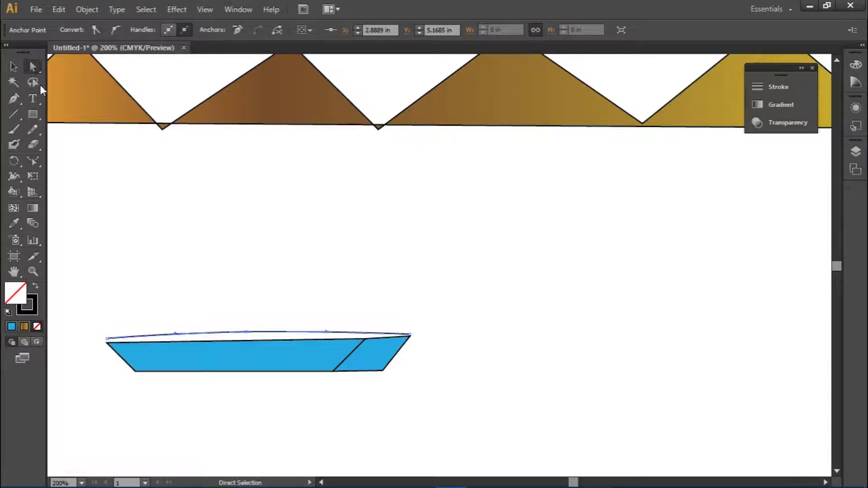
left_click_drag(247, 332, 248, 329)
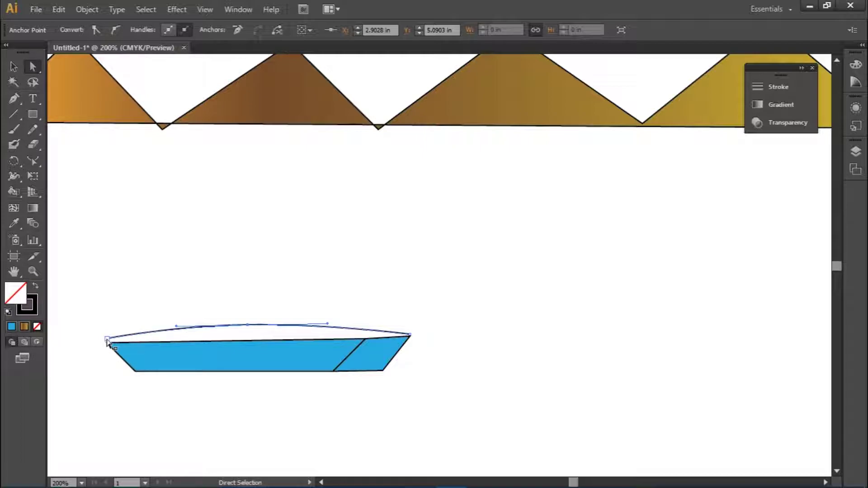
left_click_drag(107, 340, 109, 339)
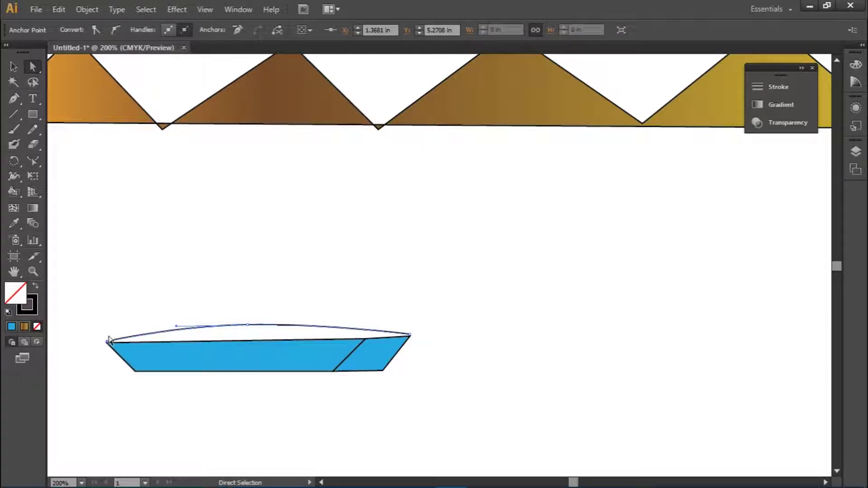
left_click(88, 326)
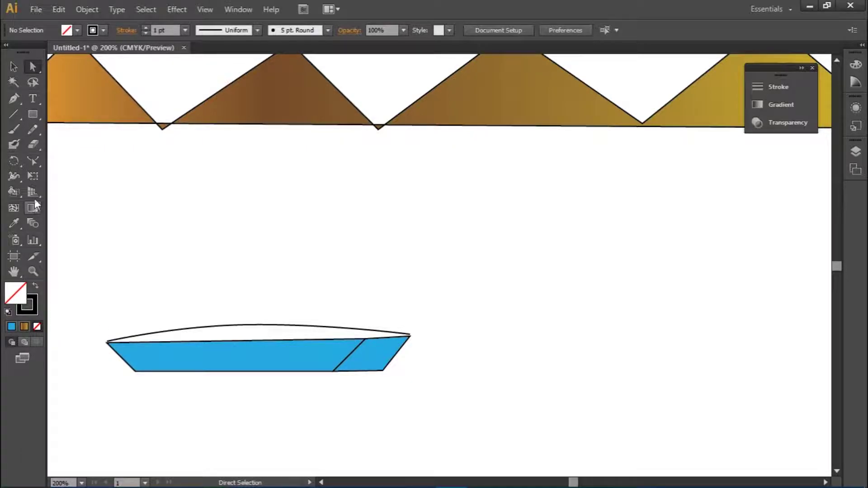
Select the hull and add an anchor on its top edge with the Reshape tool
mouse_move(13, 98)
left_mouse_down()
mouse_move(82, 135)
mouse_move(93, 97)
left_mouse_up()
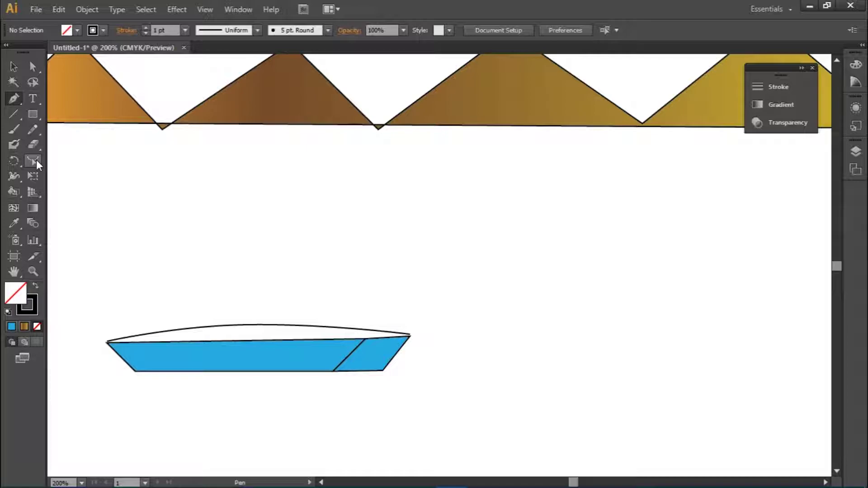
left_click_drag(36, 159, 64, 190)
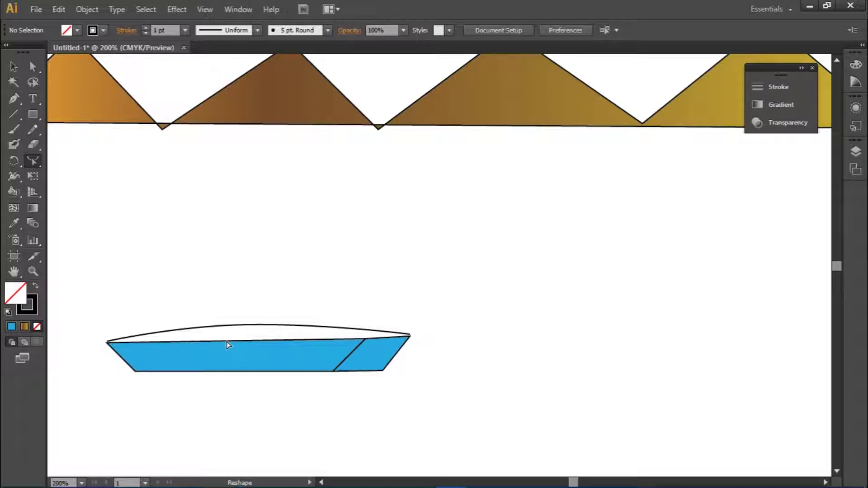
left_click(10, 67)
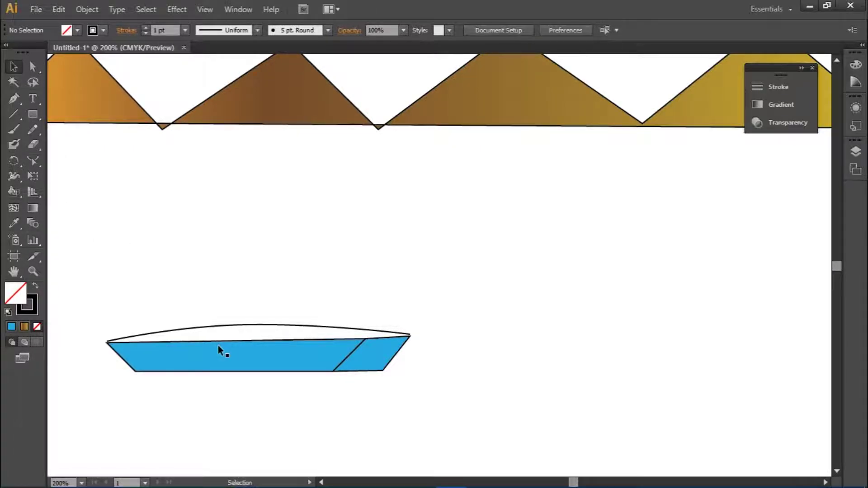
left_click(219, 345)
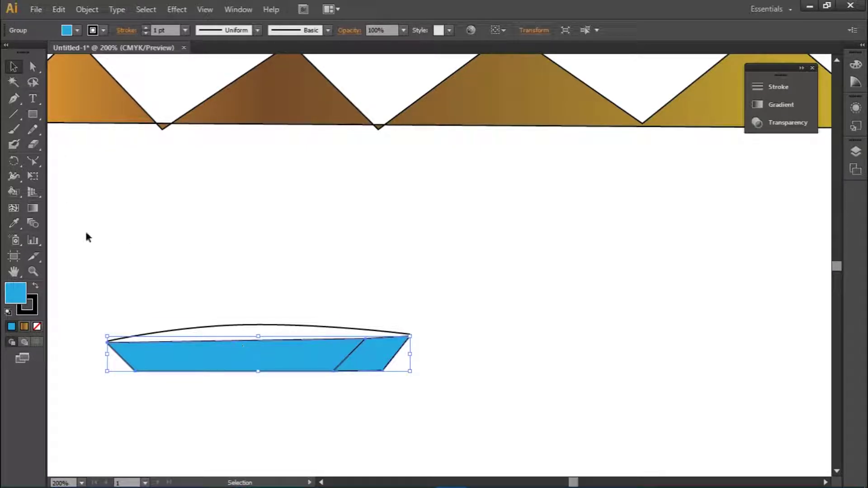
left_click(34, 162)
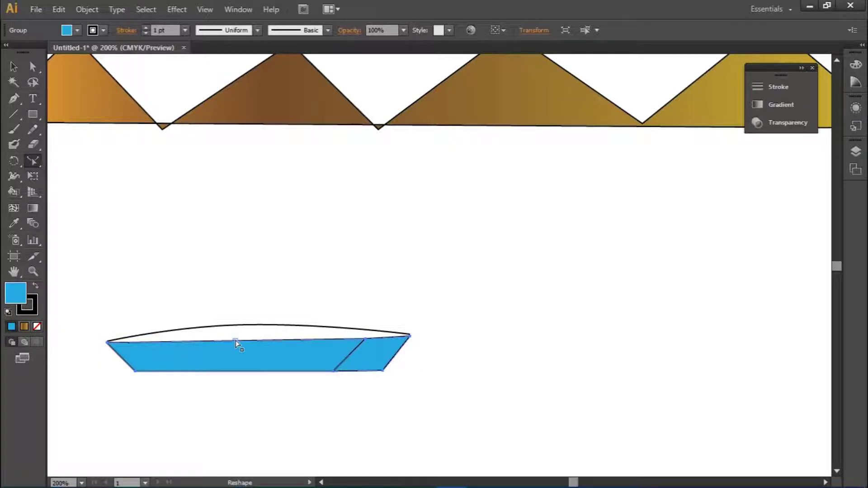
left_click(236, 345)
Drag the new top-edge anchor slightly to curve the hull, then deselect
key("a")
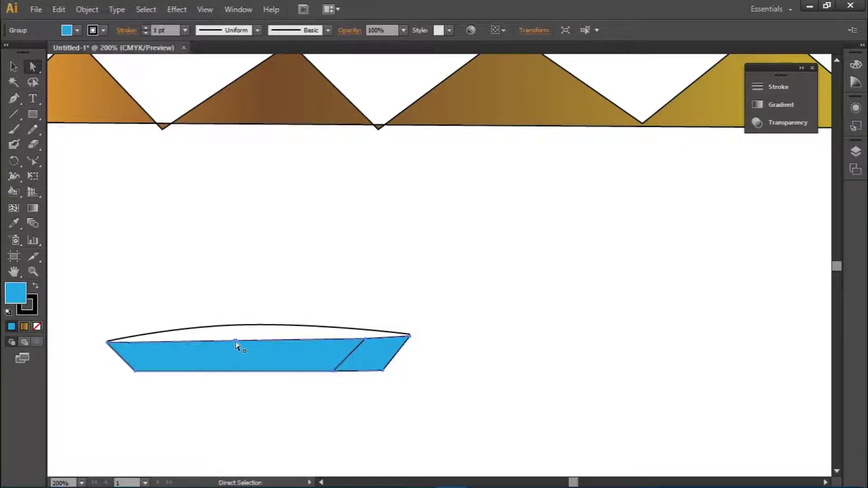
left_click(235, 340)
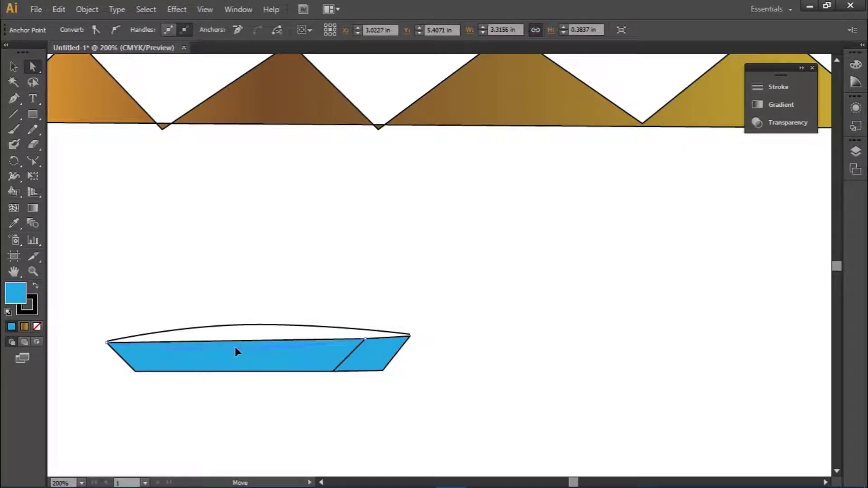
left_click_drag(235, 348, 236, 346)
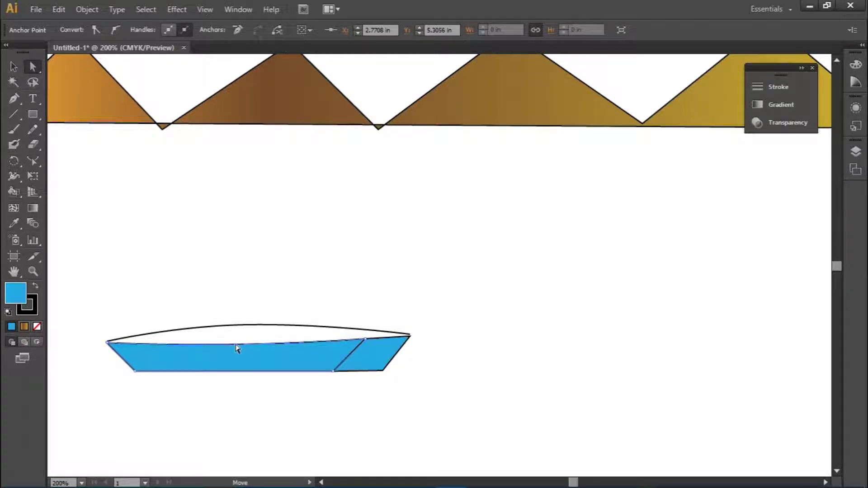
left_click(15, 68)
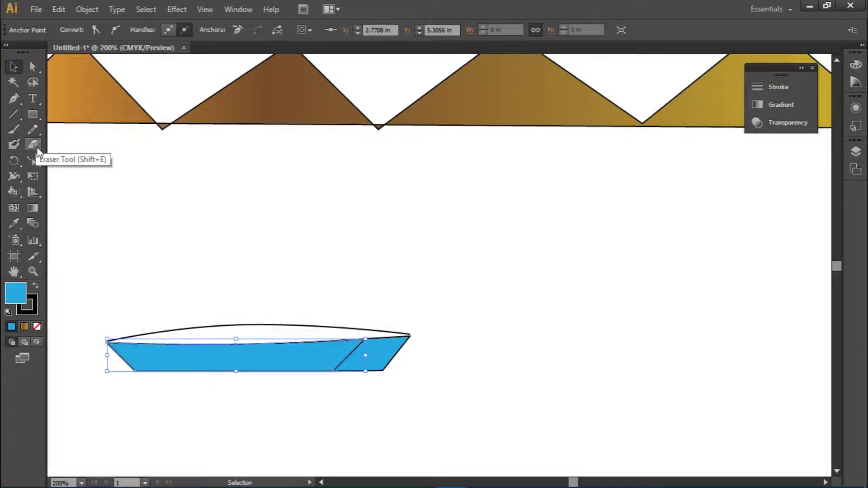
left_click(13, 98)
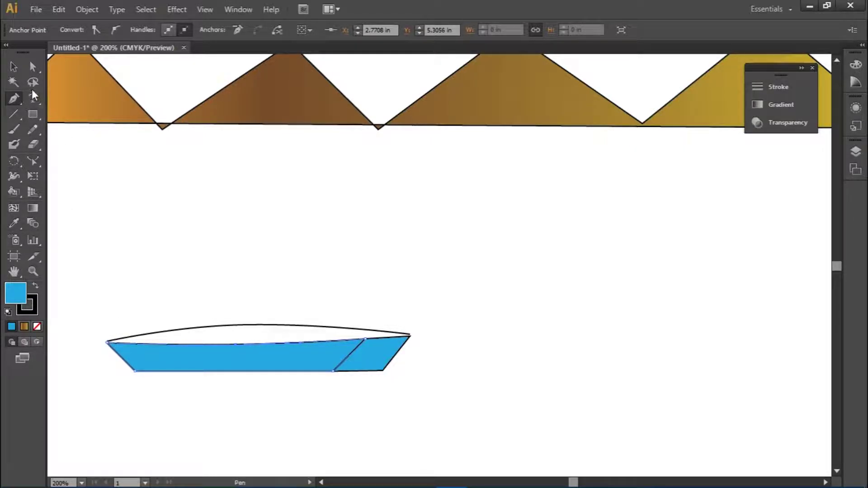
left_click(13, 68)
left_click(113, 256)
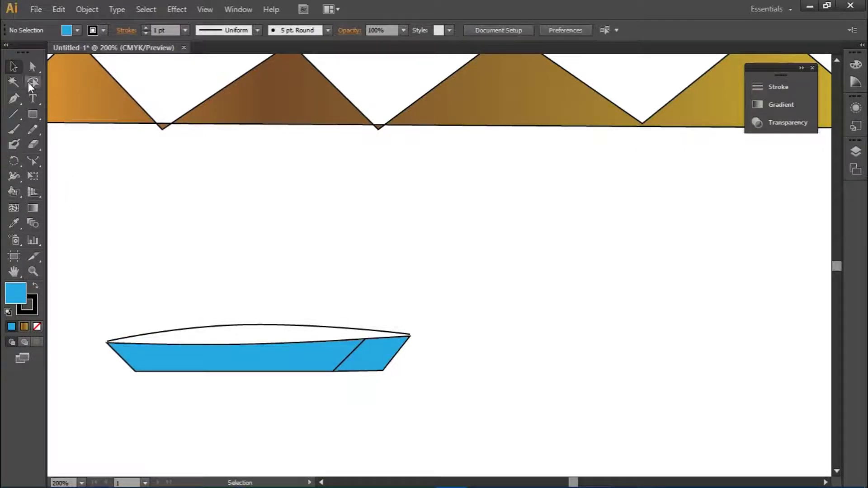
Start a Pen path at the boat's left corner and trace the hull's top edge to mid-boat
left_click(15, 99)
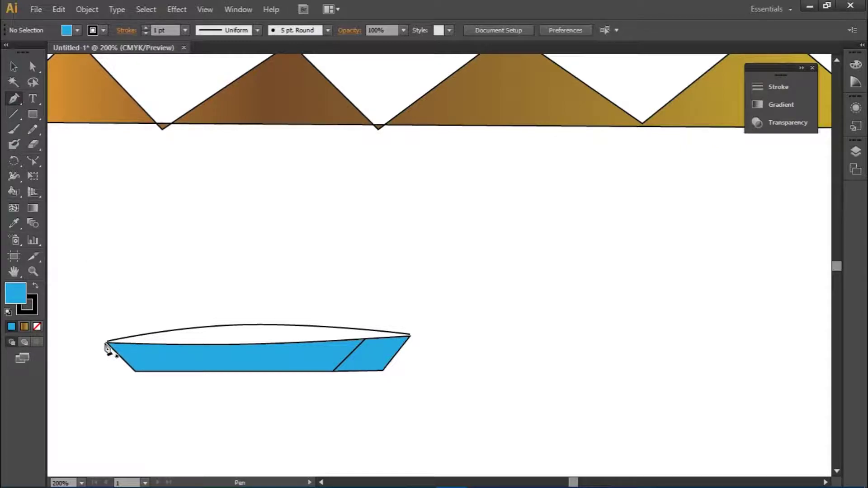
left_click(108, 344)
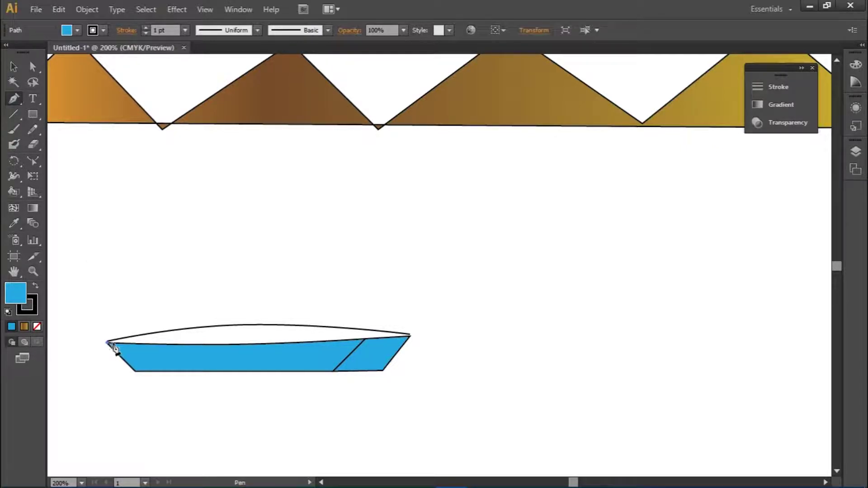
left_click(117, 351)
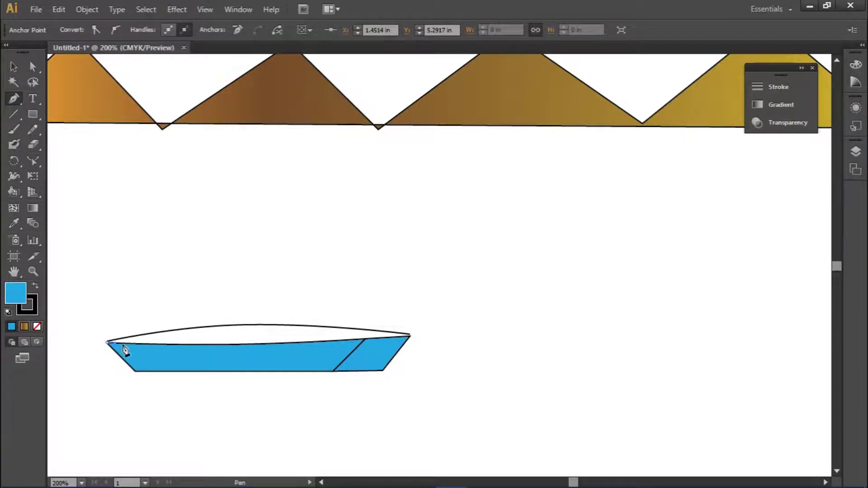
left_click(147, 346)
left_click(163, 345)
left_click(183, 345)
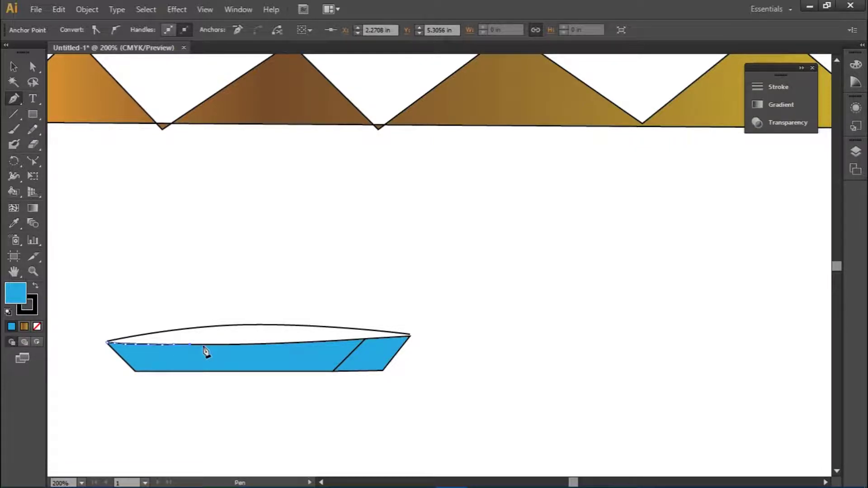
left_click(203, 346)
left_click(238, 345)
left_click(272, 345)
Trace the rest of the hull's top edge to the right corner and close the path
left_click(290, 345)
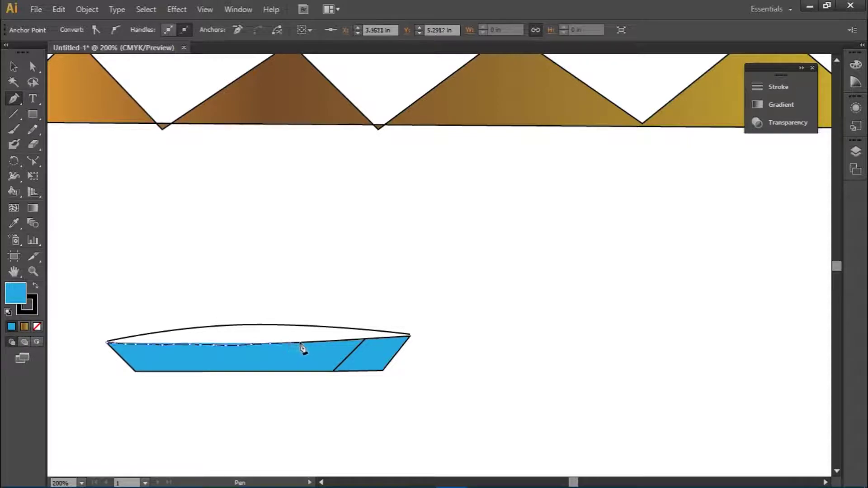
left_click(312, 344)
left_click(325, 343)
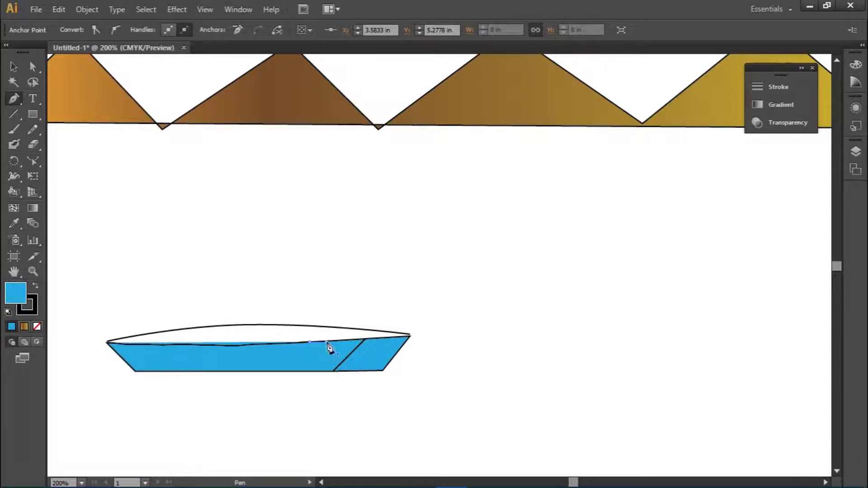
left_click(343, 341)
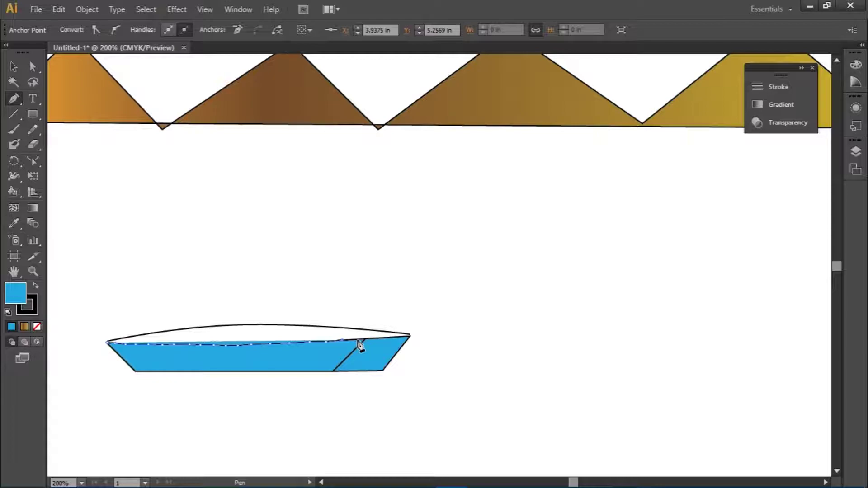
left_click(361, 342)
left_click(367, 340)
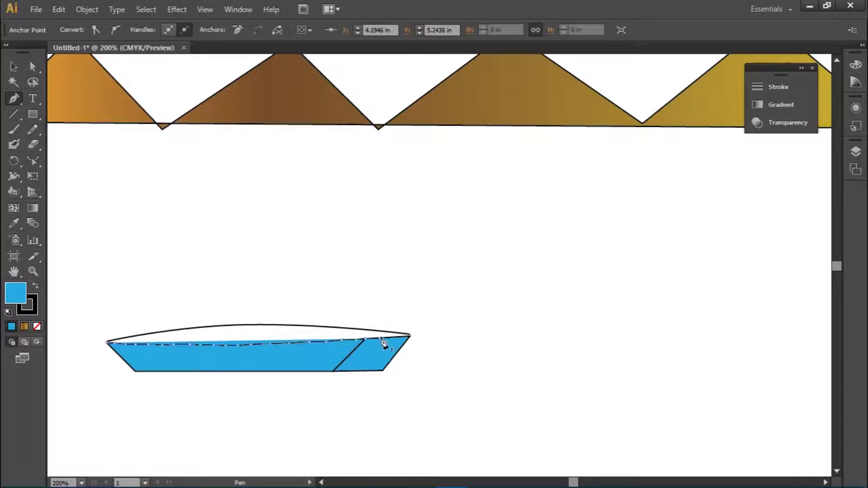
left_click(389, 337)
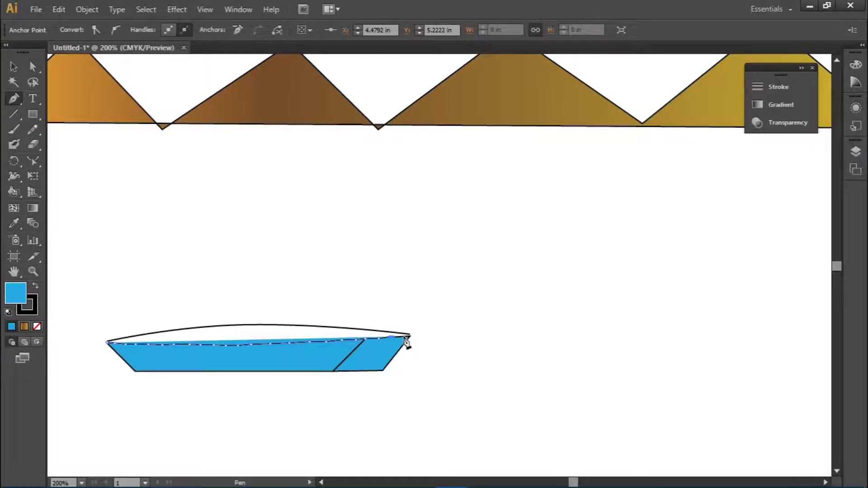
left_click(407, 338)
left_click(410, 336)
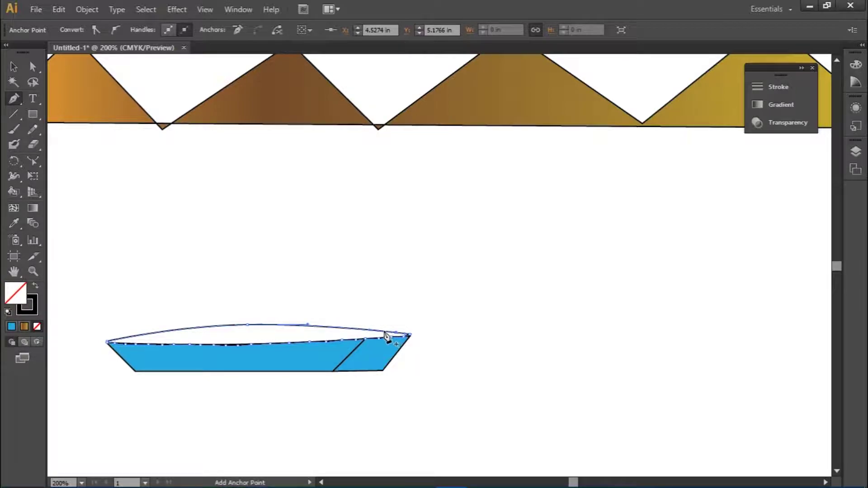
Add anchor points along the deck's curved top from the bow toward the middle
left_click(393, 334)
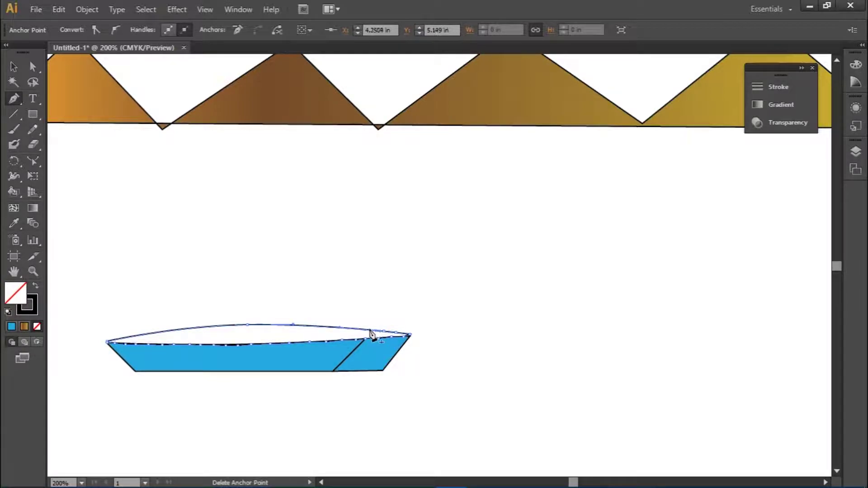
left_click(356, 329)
left_click(323, 327)
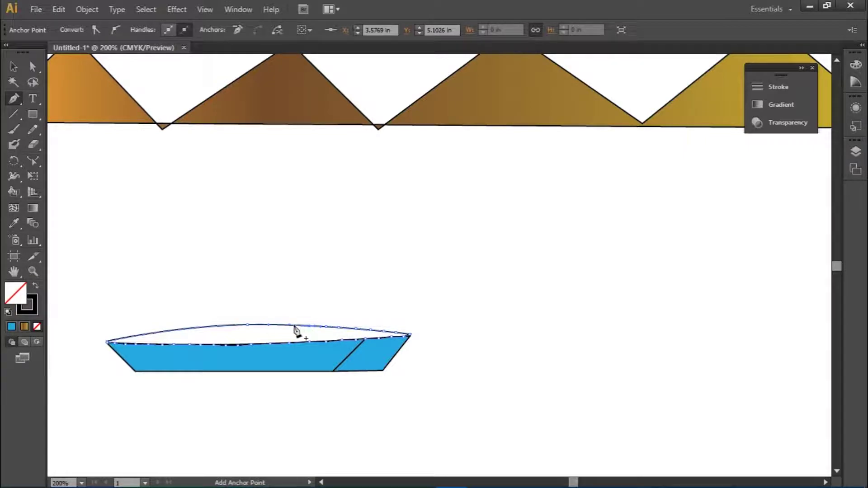
left_click(278, 325)
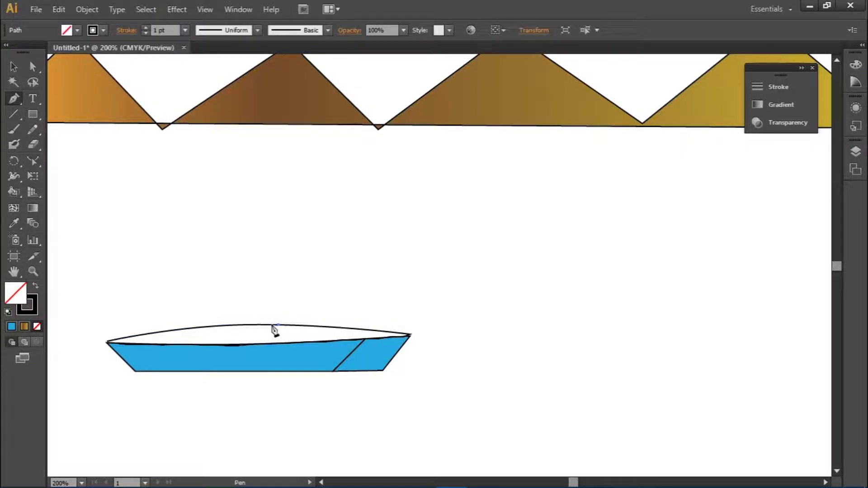
left_click(271, 325)
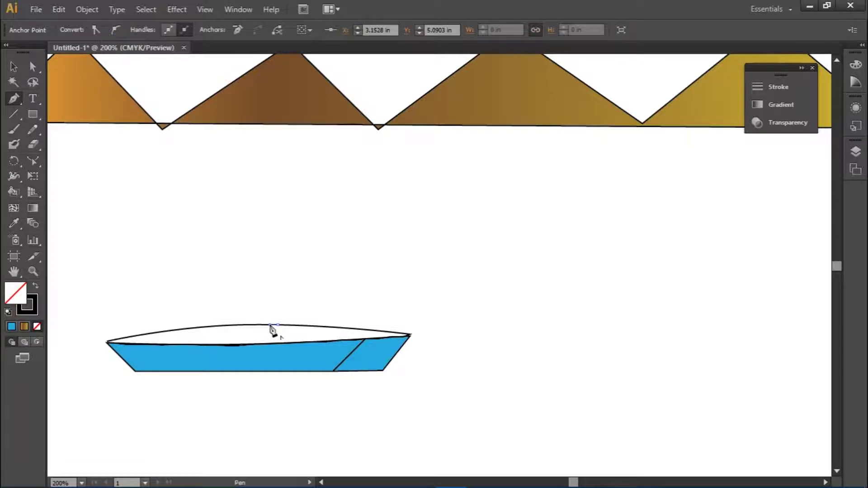
left_click(239, 324)
Undo the last three stray pen points with Undo Pen
right_click(299, 301)
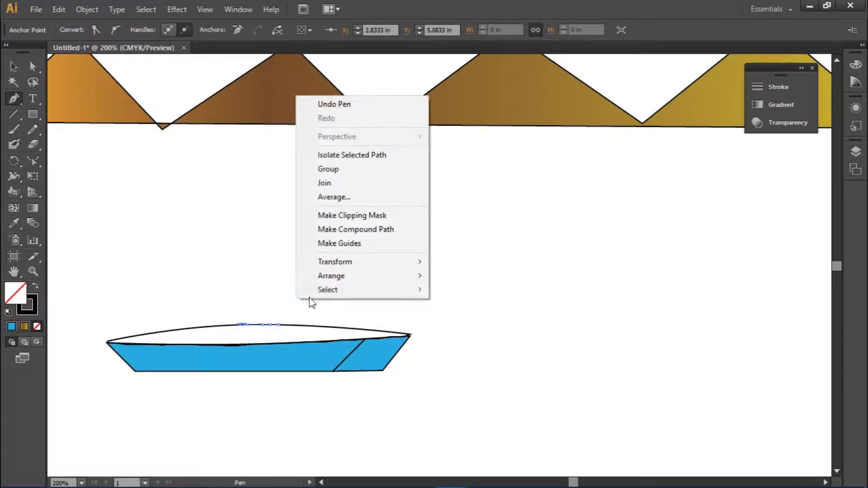
left_click(392, 105)
right_click(373, 187)
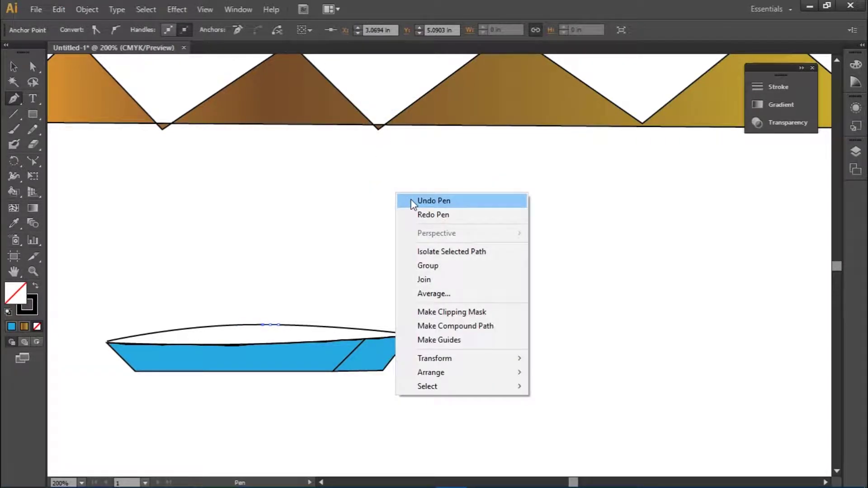
right_click(413, 200)
left_click(420, 205)
right_click(424, 202)
left_click(435, 213)
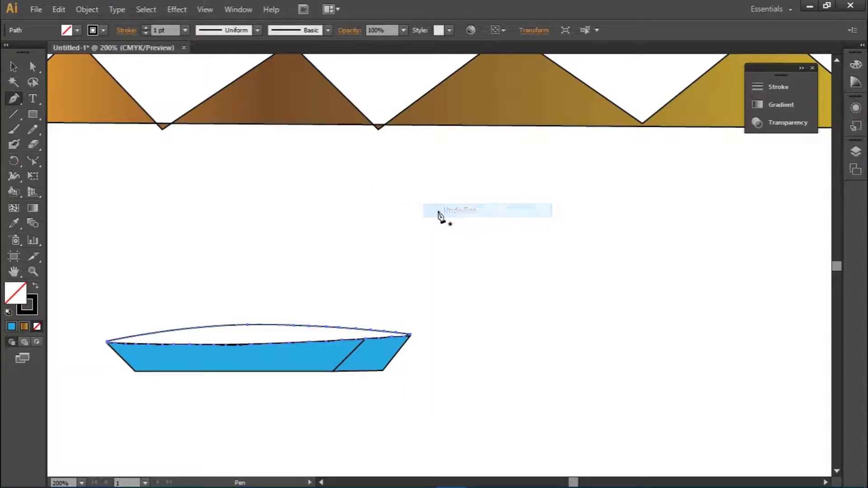
Redraw anchors along the deck's curved top to the hull's left corner, closing the deck outline
left_click(294, 326)
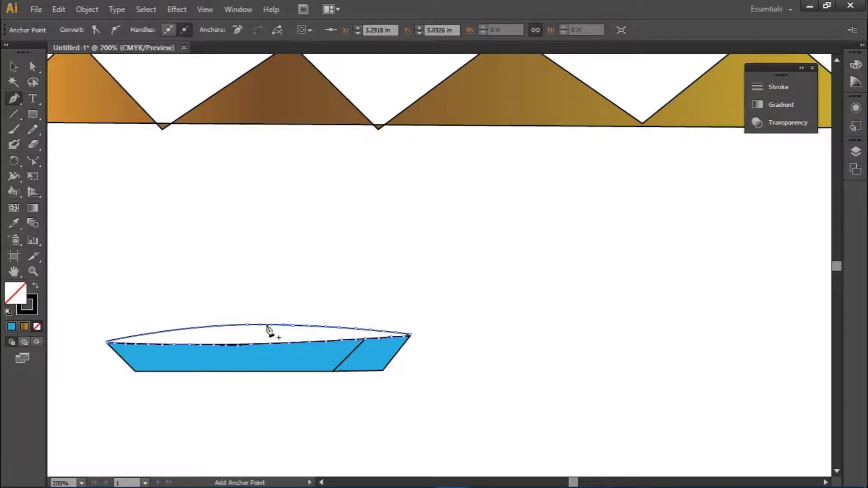
left_click(237, 326)
left_click(182, 329)
left_click(167, 331)
left_click(152, 334)
left_click(126, 339)
left_click(108, 343)
left_click(109, 345)
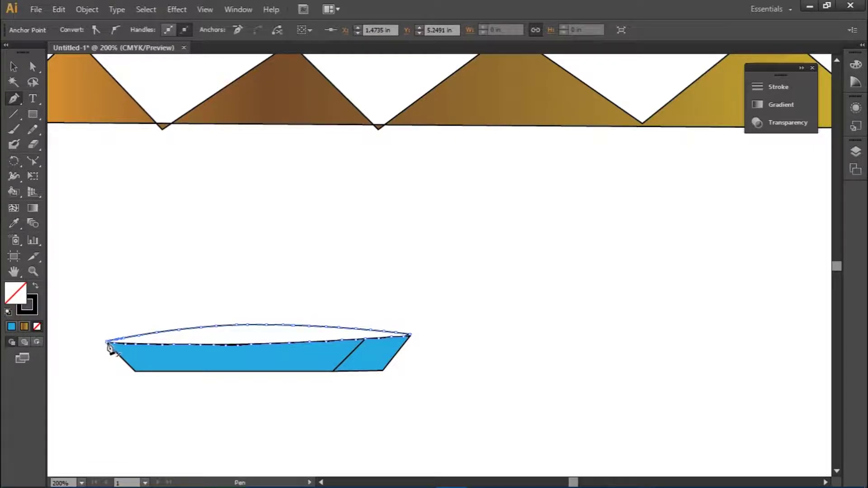
left_click(109, 346)
left_click(14, 68)
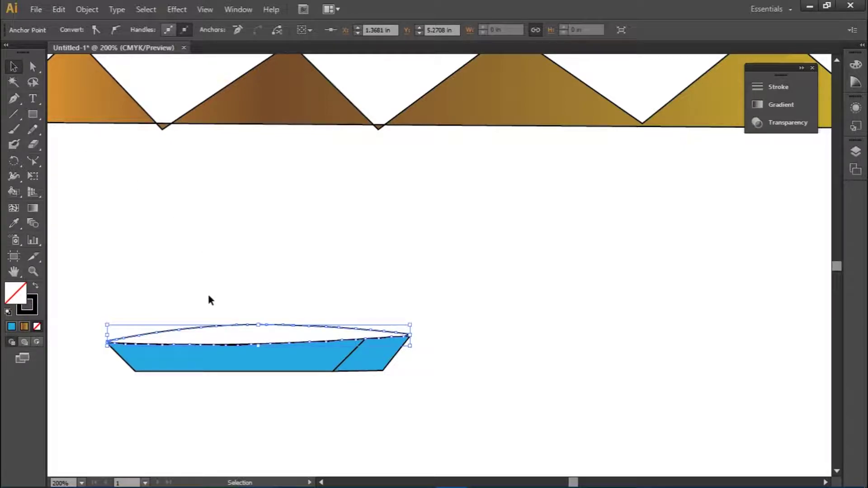
Select the deck shape and fill it with the hull's blue swatch
left_click(208, 339)
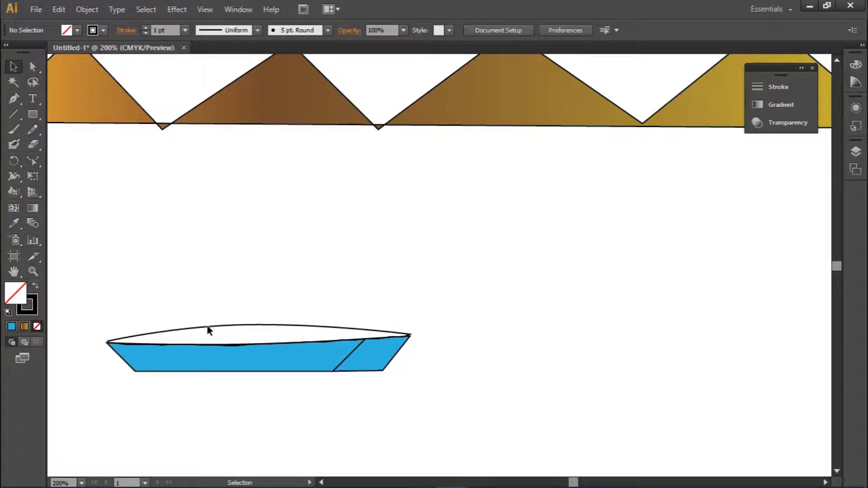
left_click(208, 328)
left_click(79, 31)
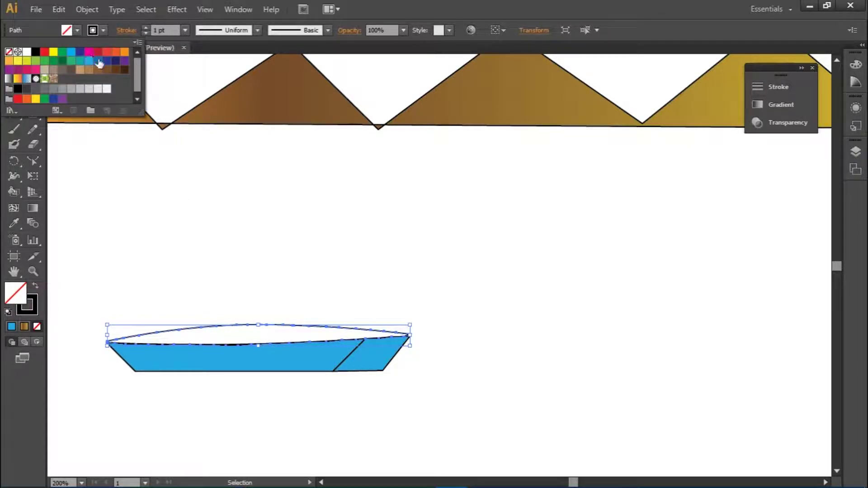
left_click(90, 65)
left_click(172, 192)
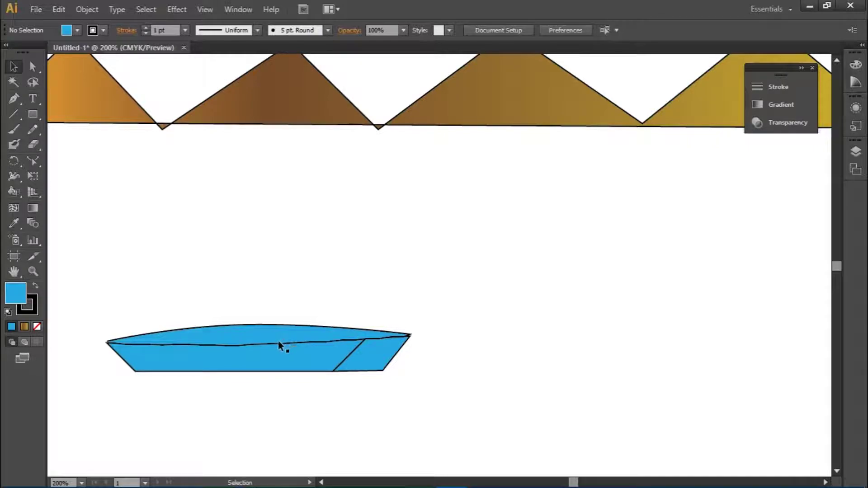
Draw a straight line across the deck and pull its middle down into a gentle curve
left_click(12, 115)
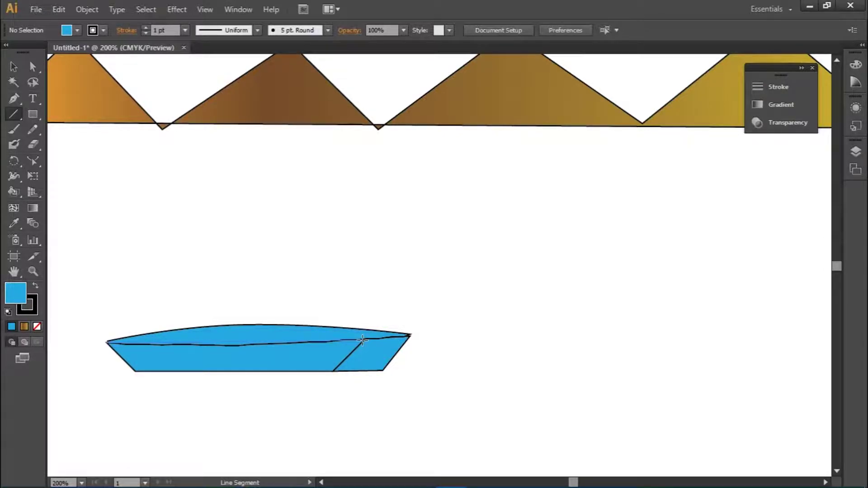
left_click_drag(107, 342, 363, 340)
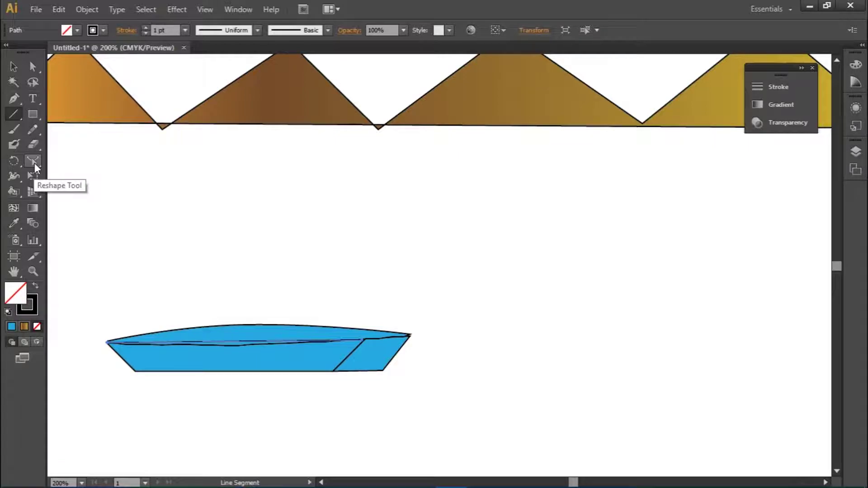
left_click_drag(35, 163, 66, 191)
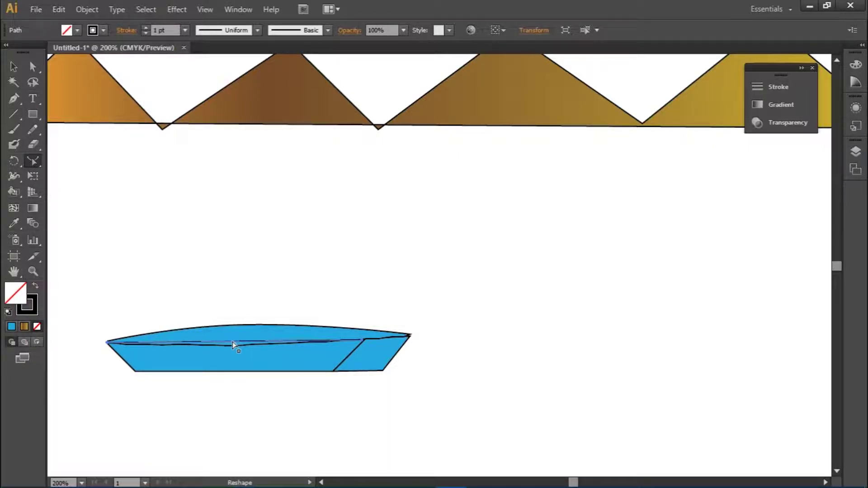
left_click_drag(233, 345, 235, 352)
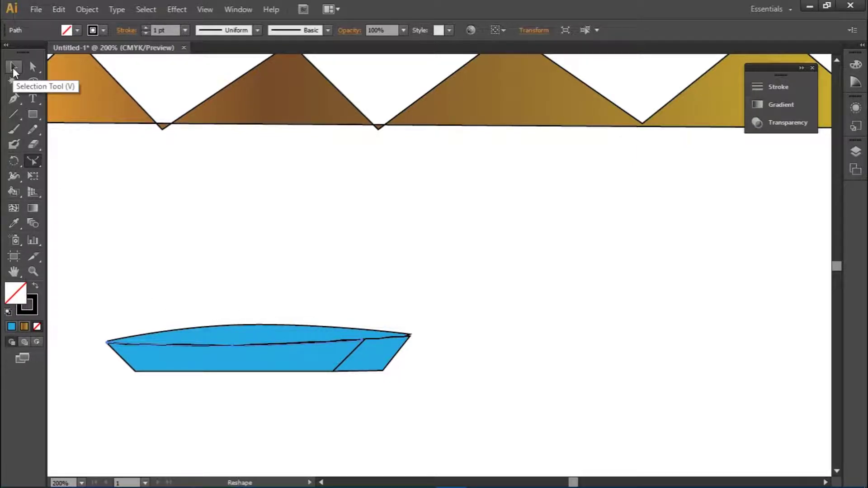
left_click(95, 31)
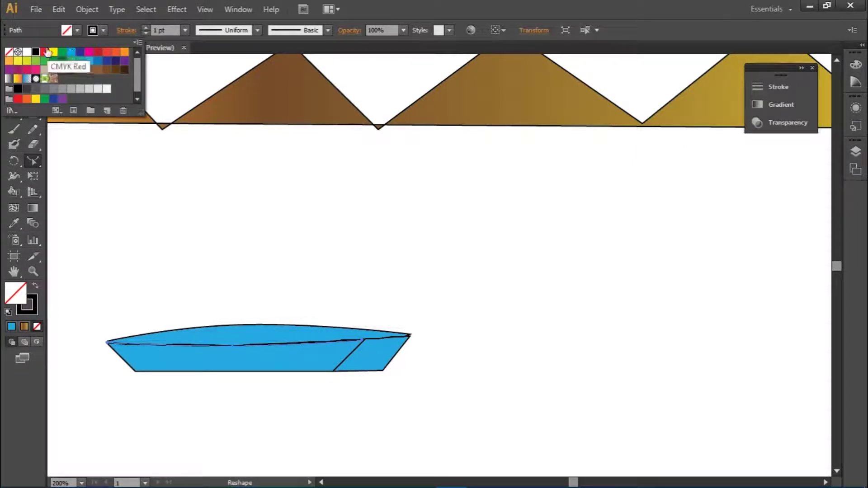
left_click(17, 53)
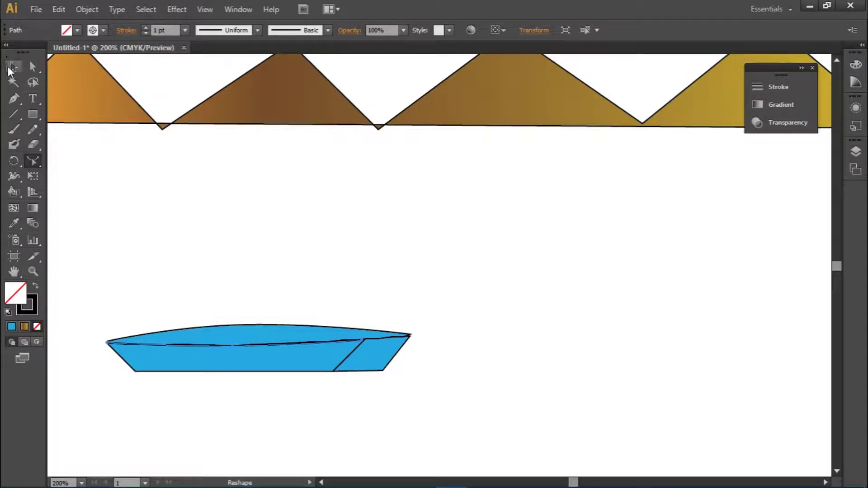
left_click(10, 66)
left_click(93, 143)
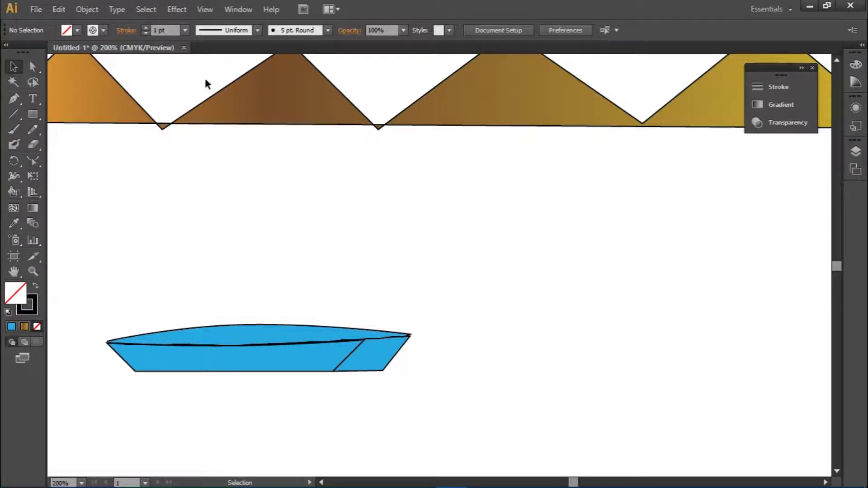
left_click(380, 333)
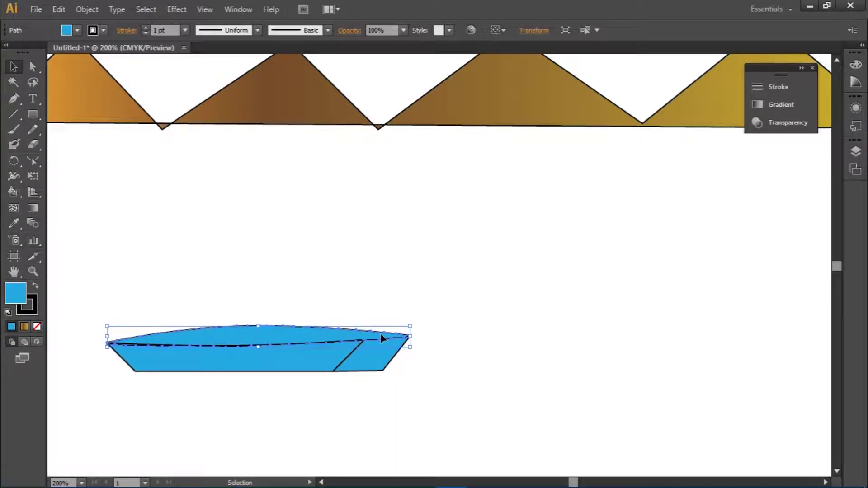
left_click(388, 294)
left_click(405, 338)
key("ctrl+shift+b")
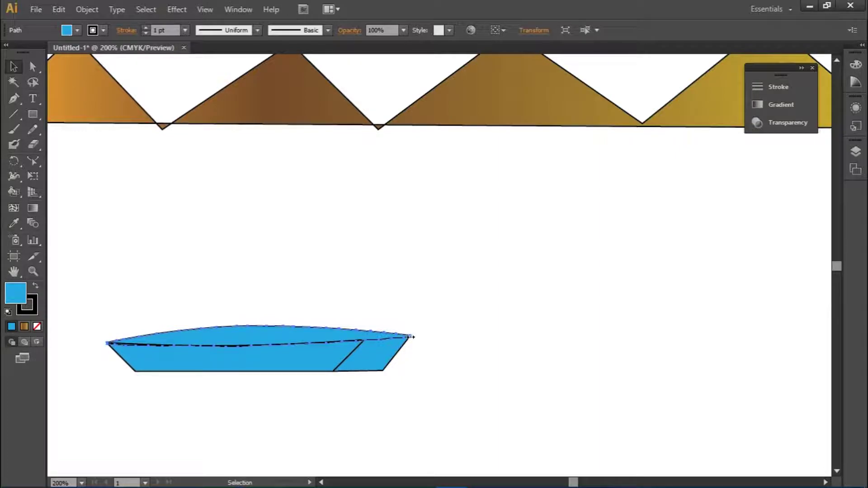
key("ctrl+shift+b")
key("ctrl+shift+b")
key("ctrl+shift+b")
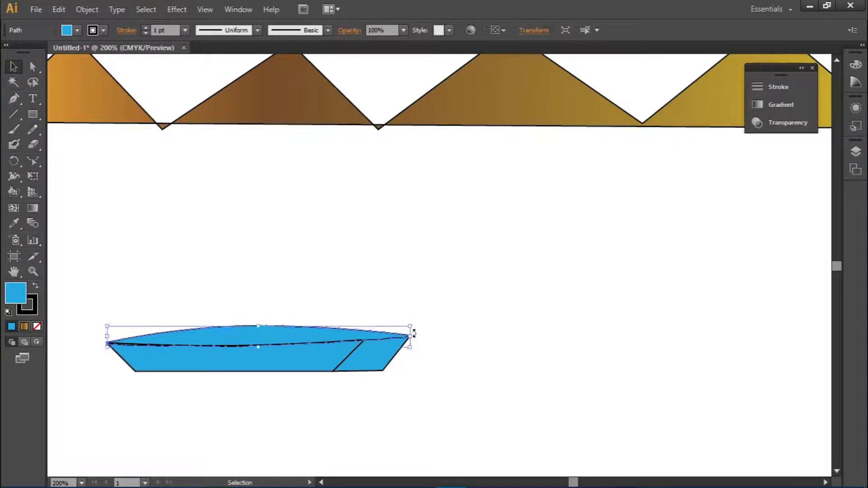
left_click(416, 334)
left_click(382, 338)
left_click(446, 318)
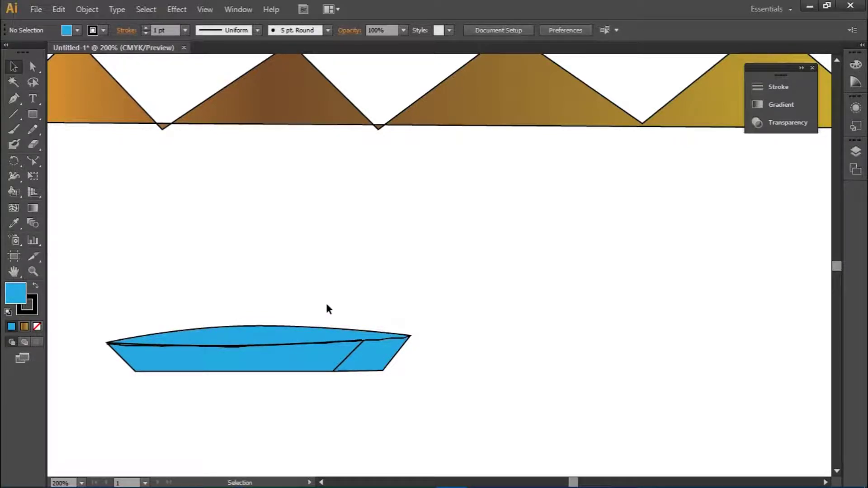
key("ctrl+minus")
key("ctrl+minus")
key("ctrl+minus")
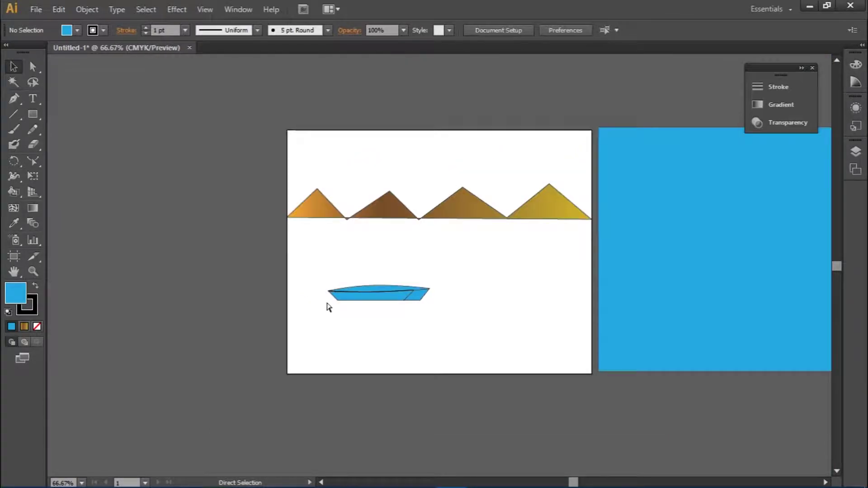
key("ctrl+plus")
key("ctrl+plus")
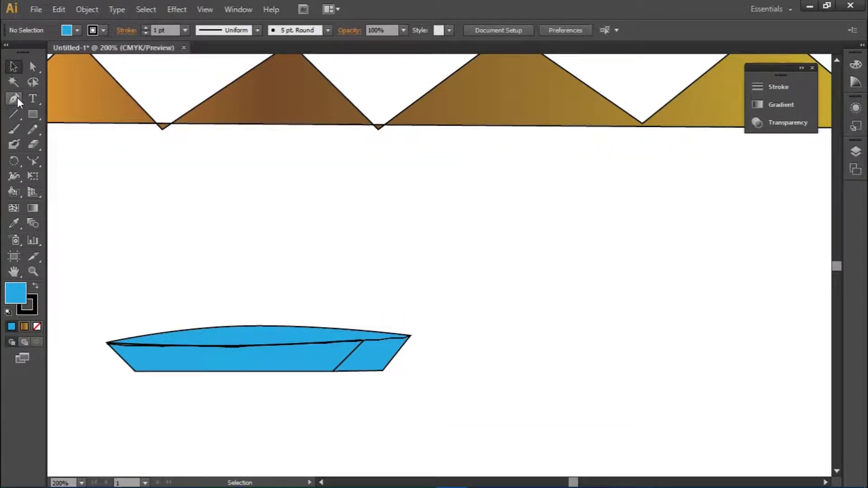
Draw a thin vertical rectangle mid-deck and drag its lower-left anchor out to the deck edge
left_click(32, 114)
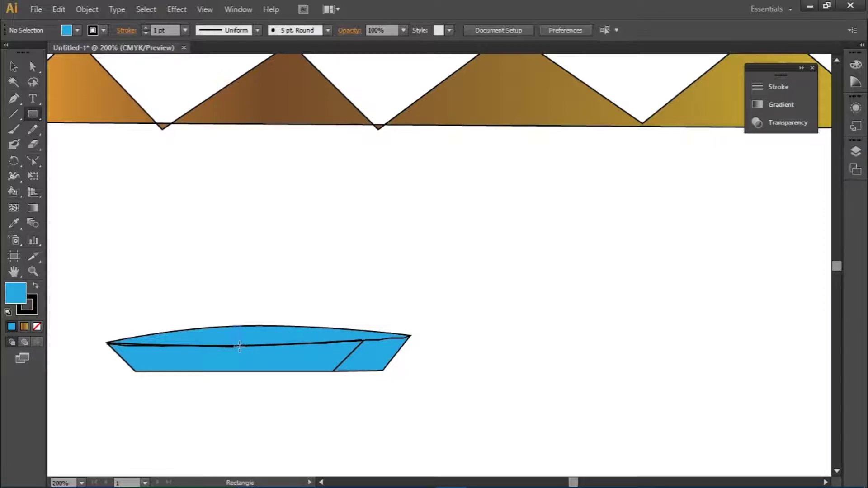
left_click_drag(239, 347, 234, 326)
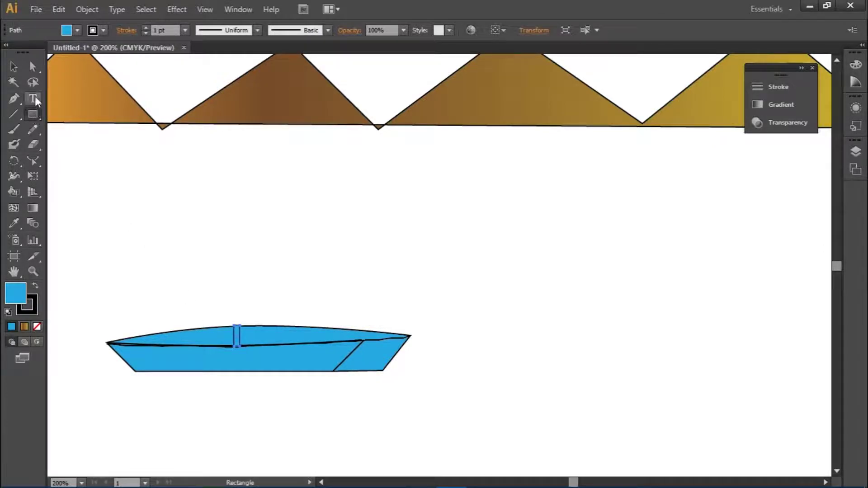
left_click(33, 66)
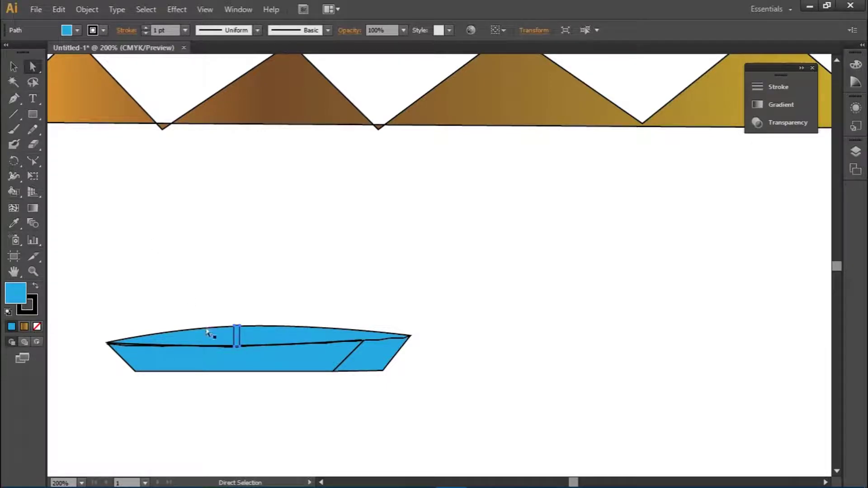
left_click(236, 348)
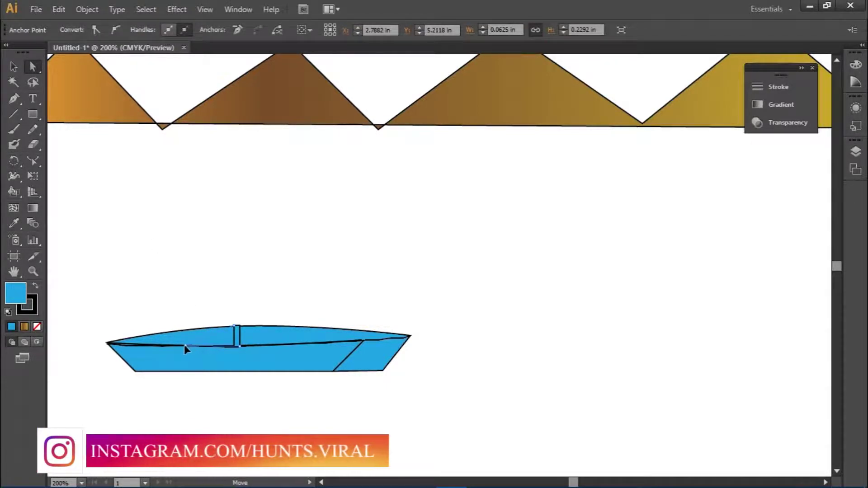
left_click_drag(184, 345, 186, 345)
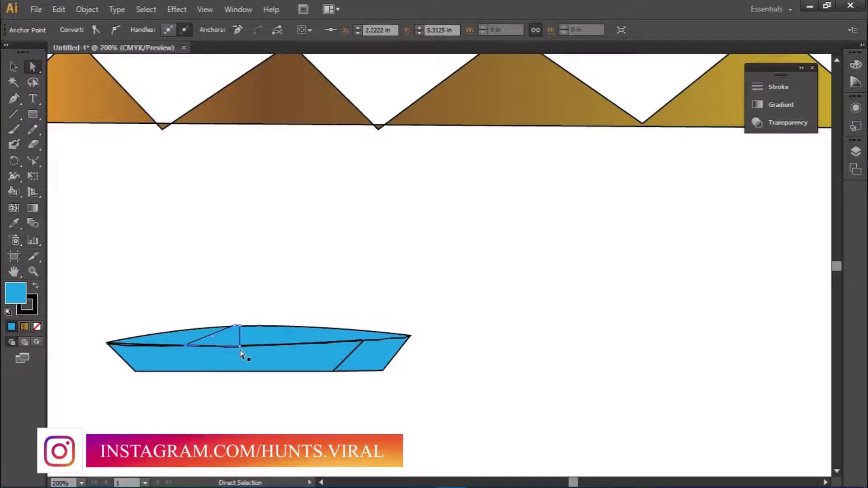
Drag the rectangle's remaining anchors into a thin slanted plank lying across the deck
left_click_drag(240, 349, 221, 350)
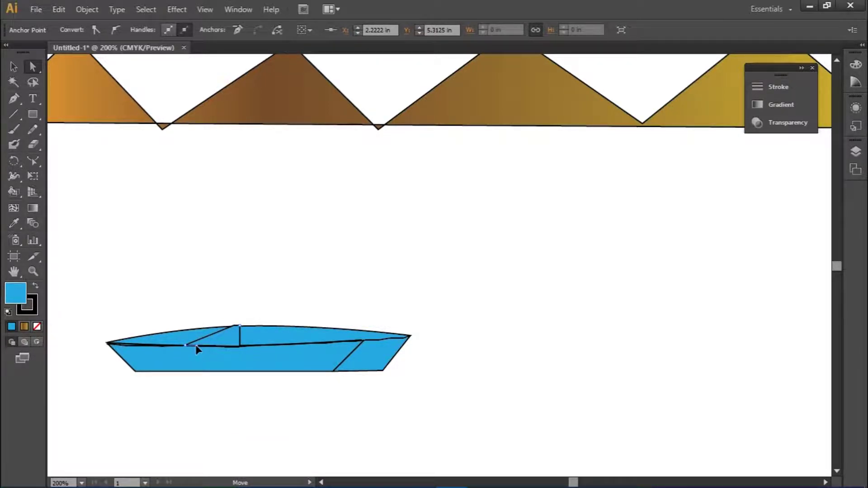
left_click_drag(195, 345, 237, 326)
left_click(236, 328)
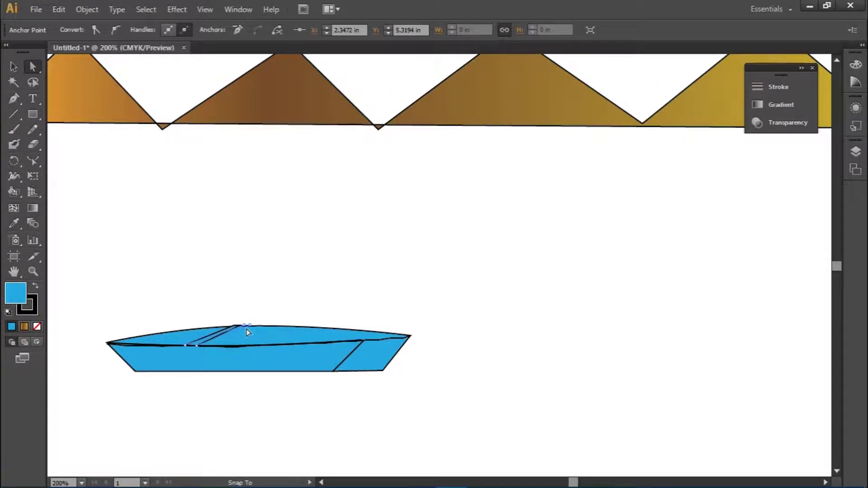
left_click(245, 327)
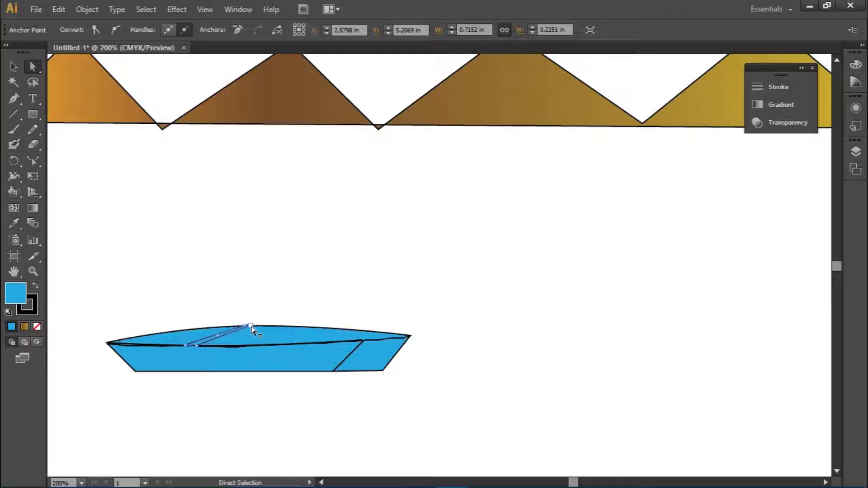
left_click(251, 326)
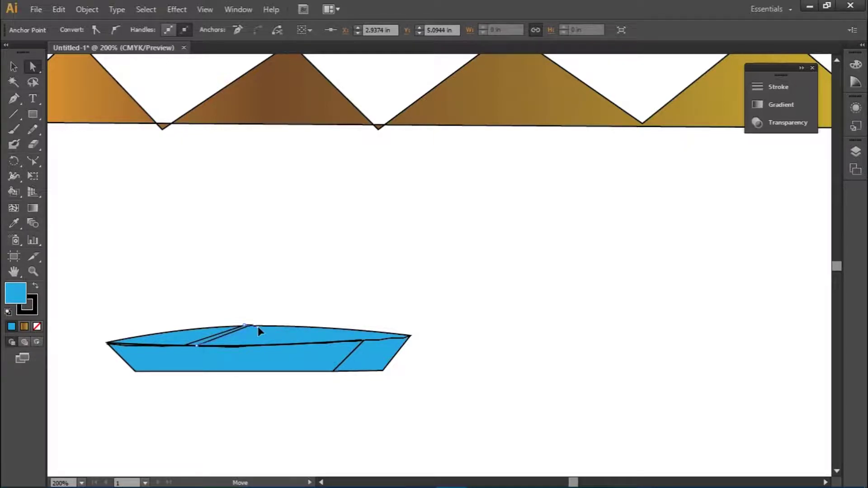
left_click(254, 327)
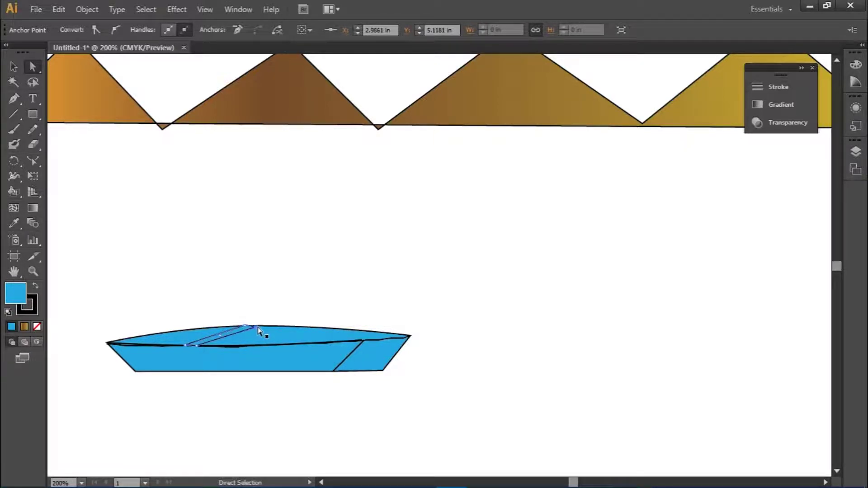
left_click(252, 315)
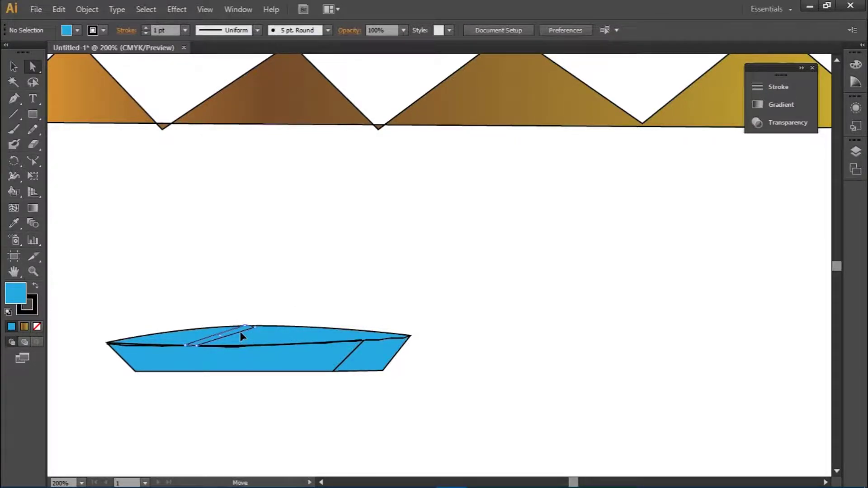
left_click(242, 329)
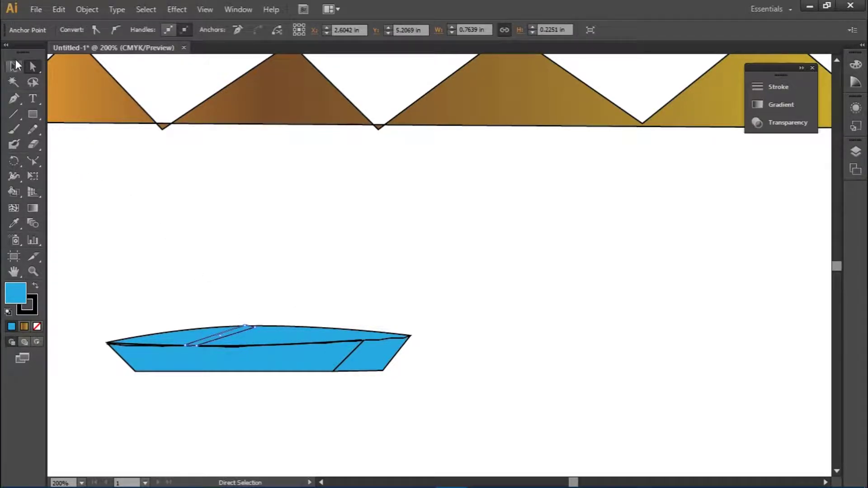
left_click(16, 63)
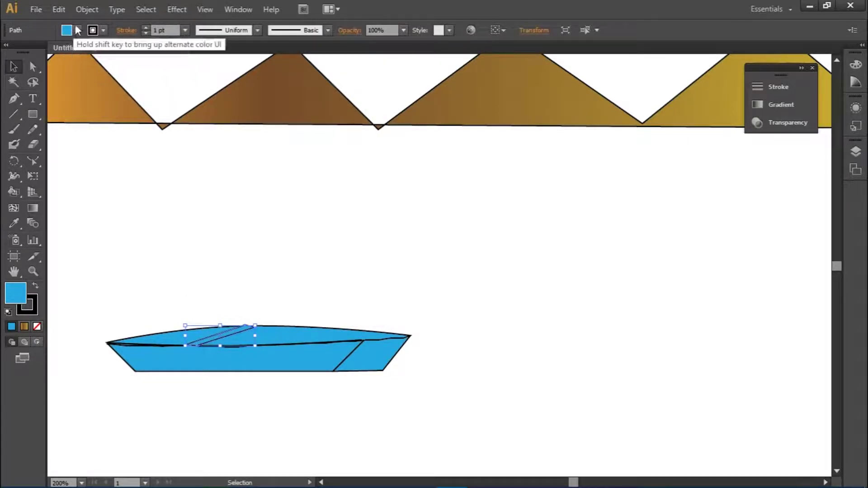
Fill the plank greyish-tan (C=40 M=45 Y=50 K=5) and Alt-drag a duplicate further right
left_click(76, 29)
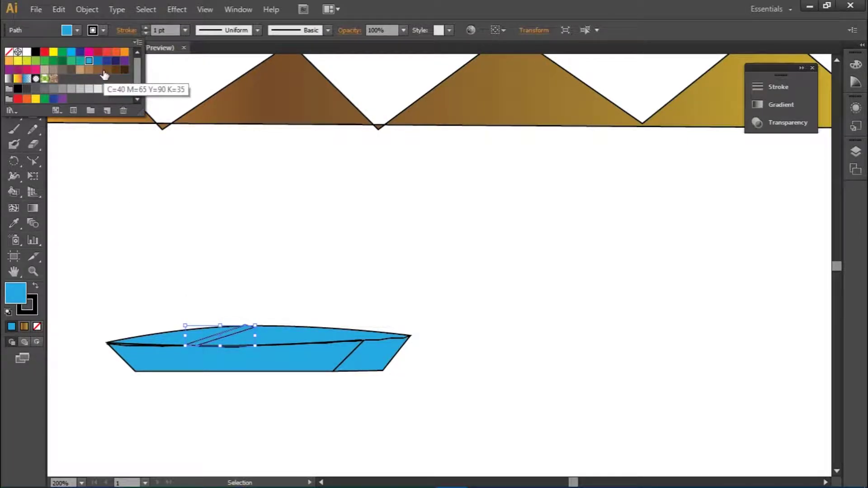
left_click(106, 71)
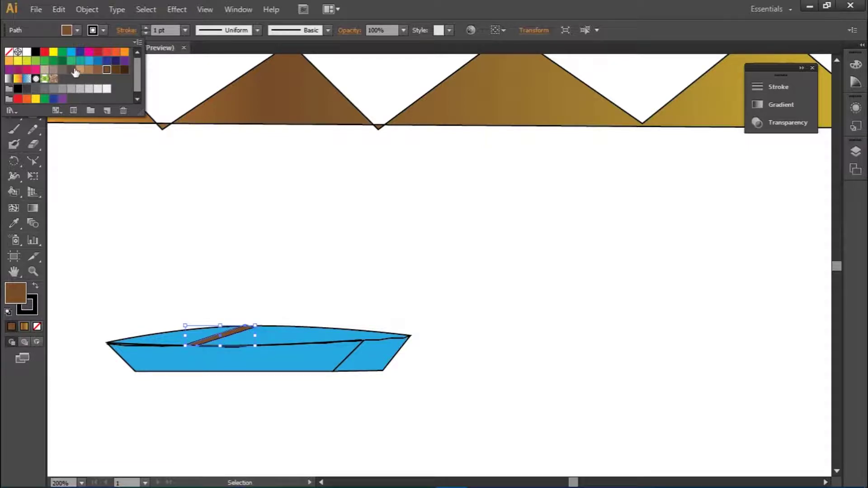
left_click(53, 70)
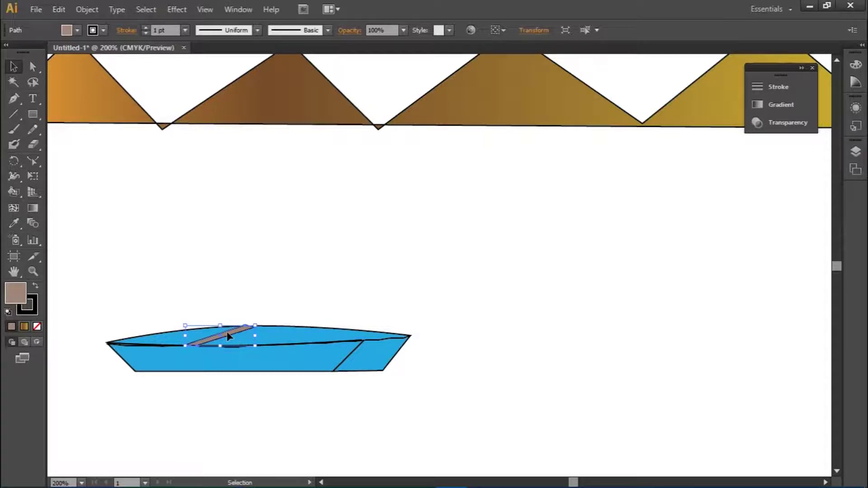
left_click_drag(229, 335, 289, 337)
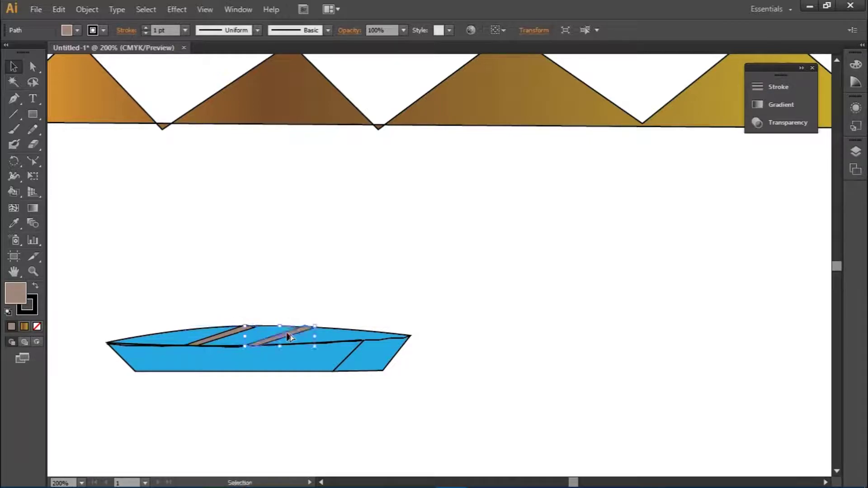
left_click(295, 314)
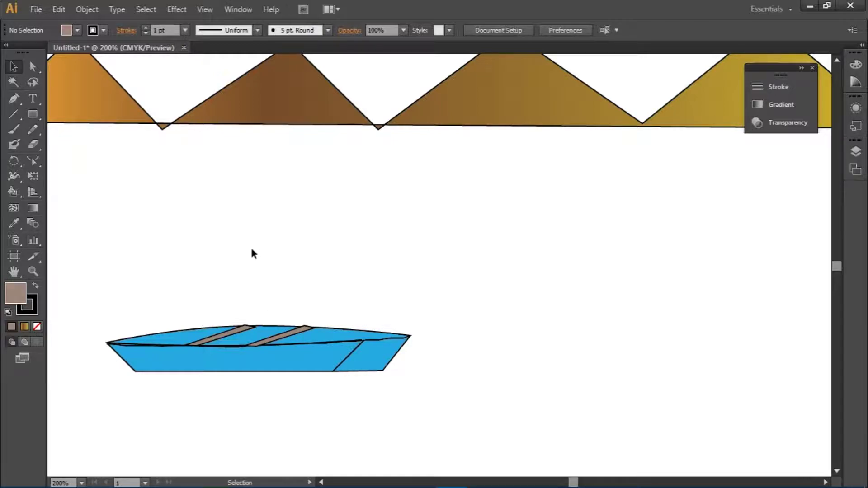
Draw a tall thin mast rectangle on the deck and nudge it into place with arrow keys
left_click(32, 117)
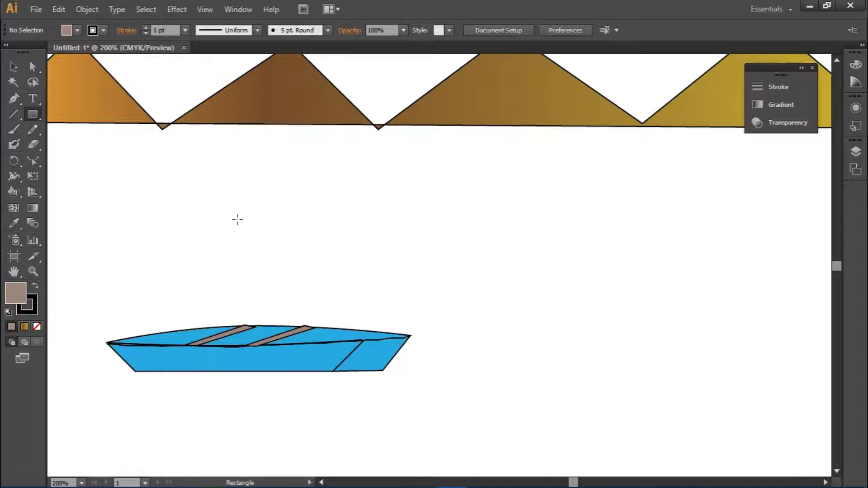
left_click_drag(238, 220, 246, 339)
left_click(13, 67)
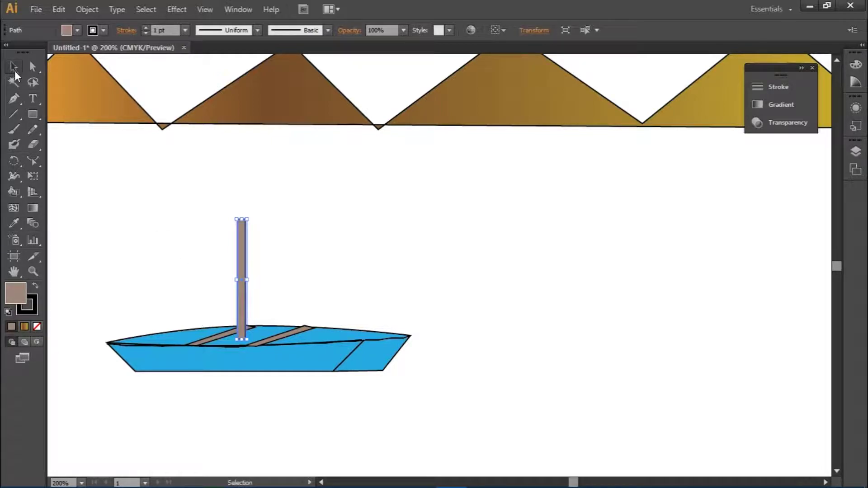
key("Right")
key("Right")
key("Right")
key("Right")
key("Right")
key("Right")
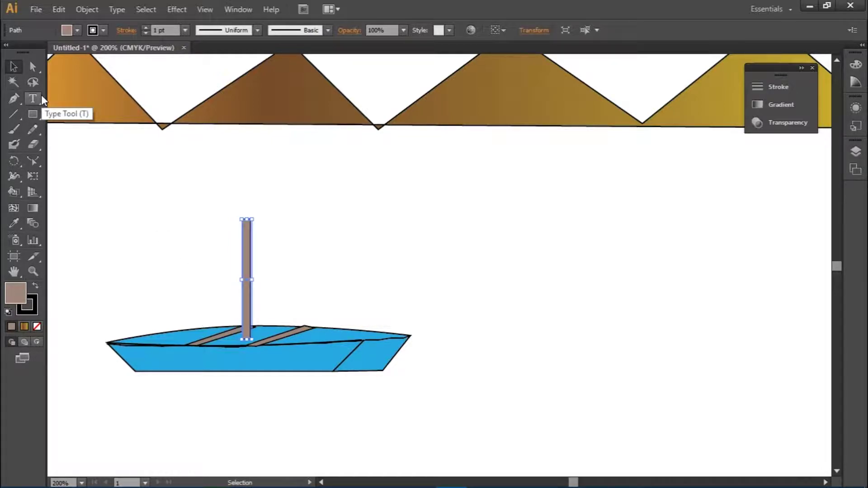
key("Right")
key("Right")
key("Right")
key("Right")
key("Right")
key("Right")
key("Right")
key("Right")
key("Up")
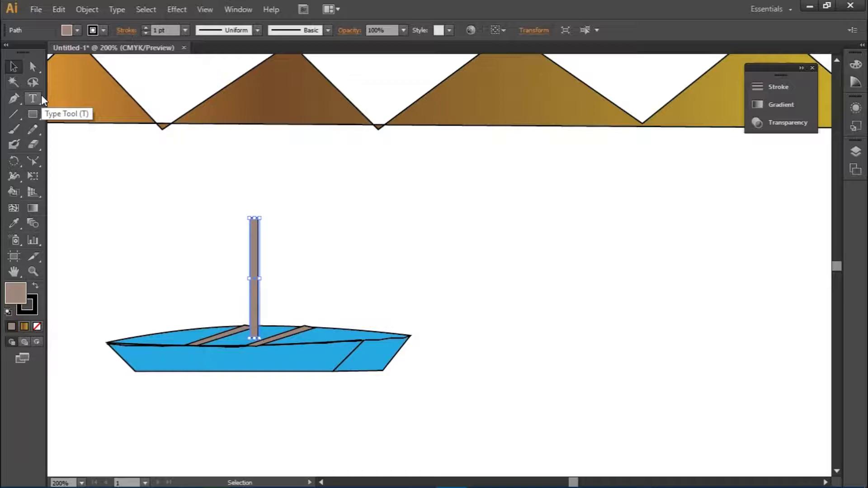
key("Up")
key("Up")
key("Down")
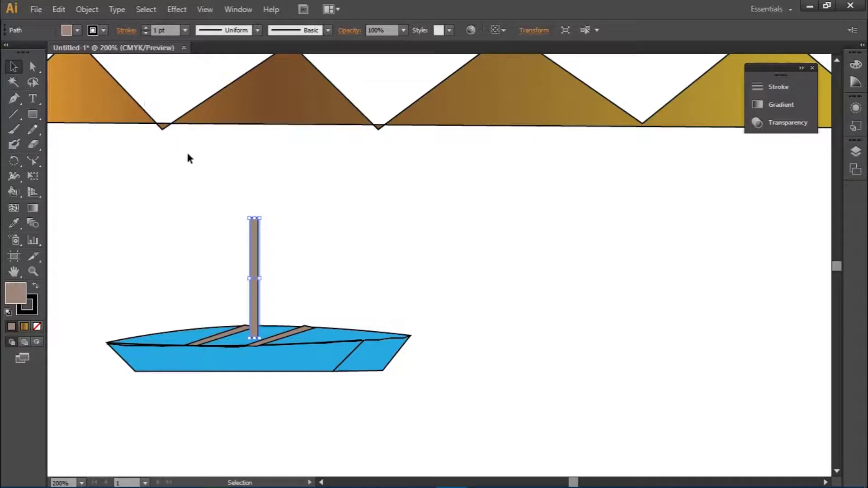
left_click(279, 259)
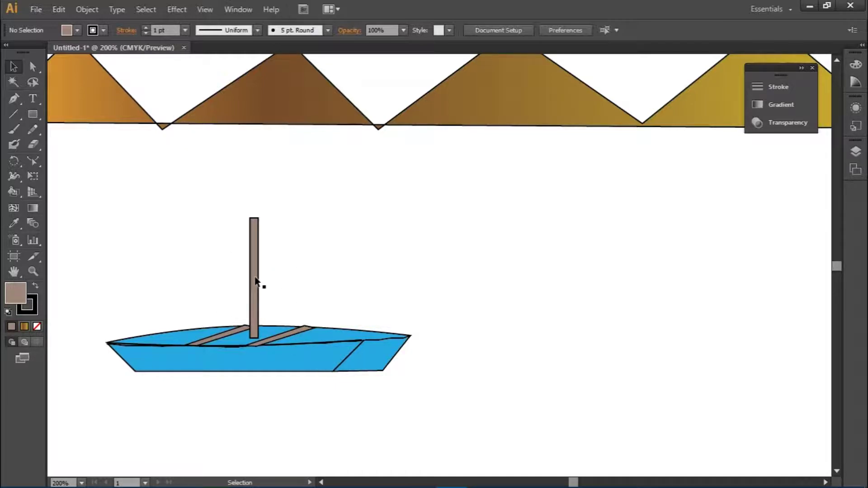
Draw a long horizontal rectangle right of the mast and an ellipse at its right end
left_click(36, 114)
left_click(49, 117)
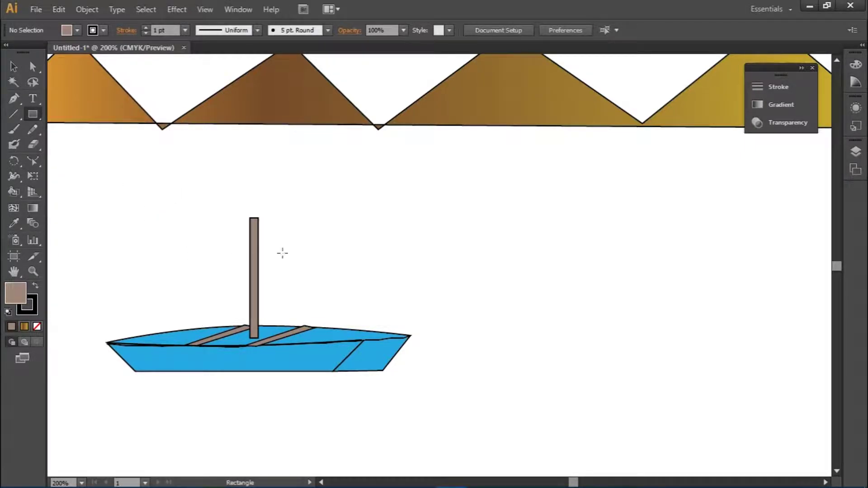
left_click_drag(326, 240, 528, 288)
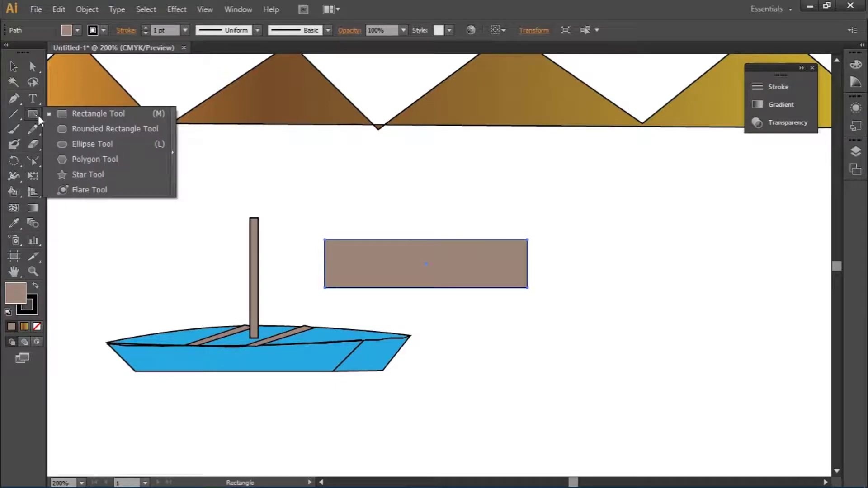
mouse_move(34, 113)
left_mouse_down()
mouse_move(69, 131)
mouse_move(68, 146)
left_mouse_up()
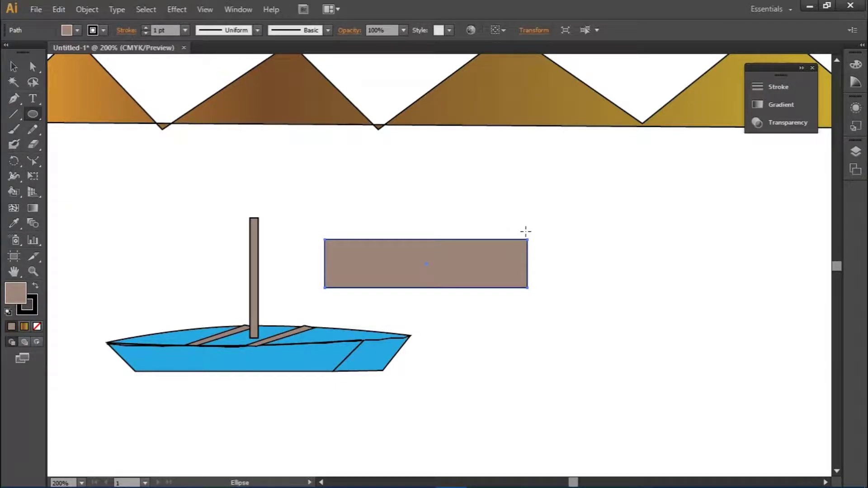
left_click_drag(516, 221, 562, 304)
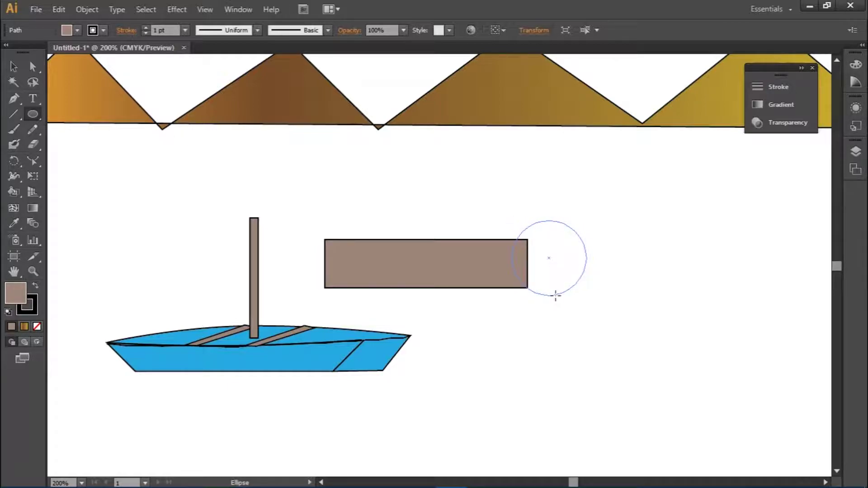
left_click_drag(562, 304, 556, 296)
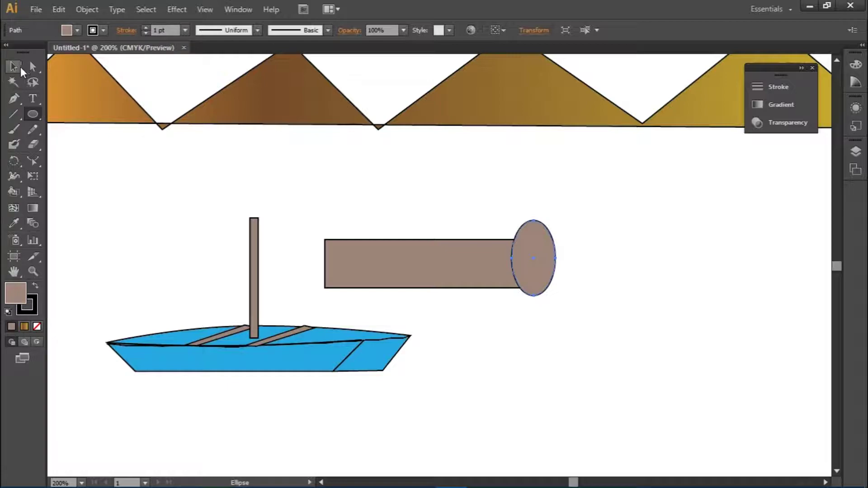
Move the ellipse onto the rectangle's right end and select both shapes together
left_click(20, 67)
left_click_drag(524, 259, 513, 267)
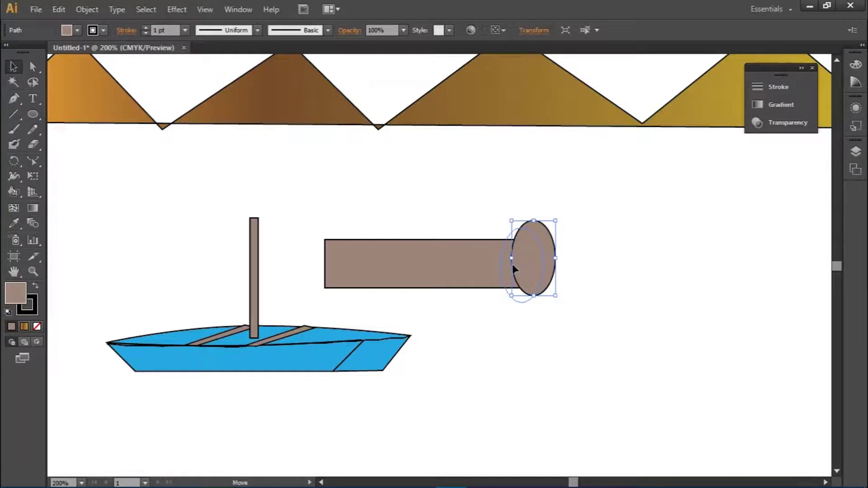
left_click_drag(513, 268, 513, 267)
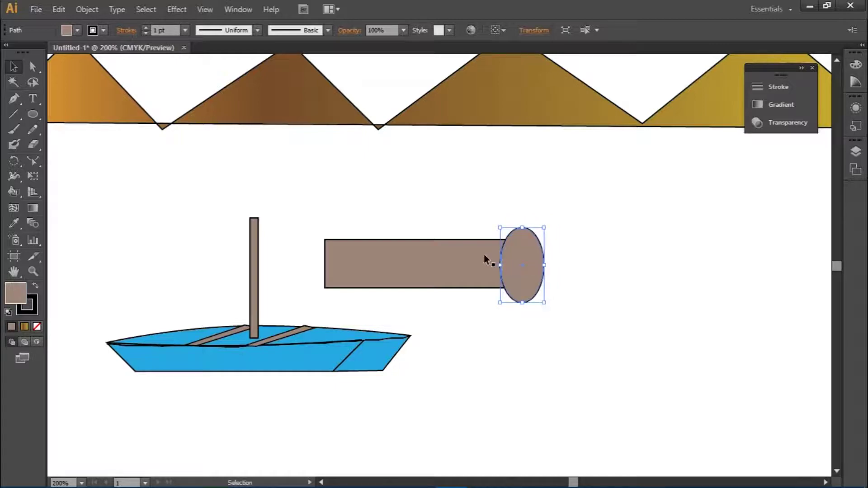
left_click_drag(534, 322, 465, 242)
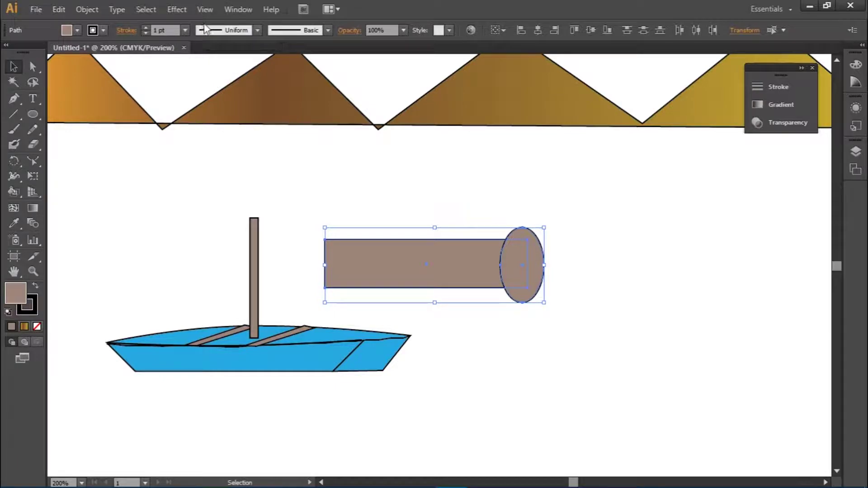
Subtract the ellipse from the bar with Pathfinder's Minus Front
left_click(238, 9)
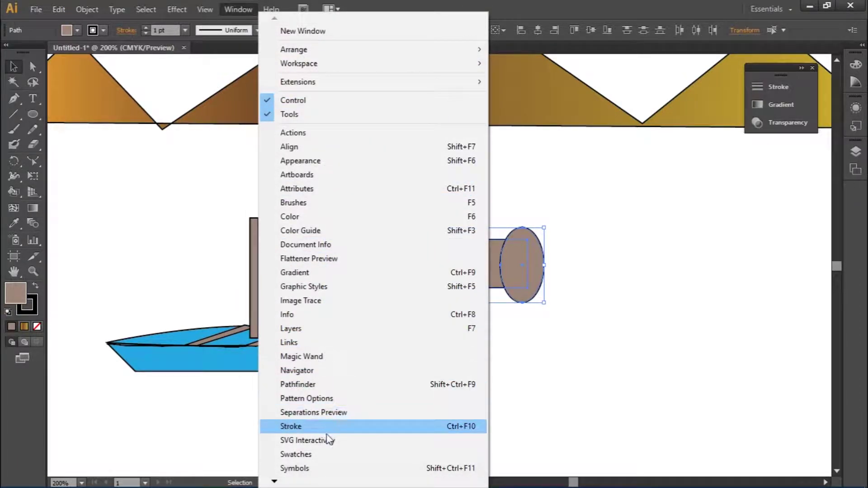
left_click(337, 385)
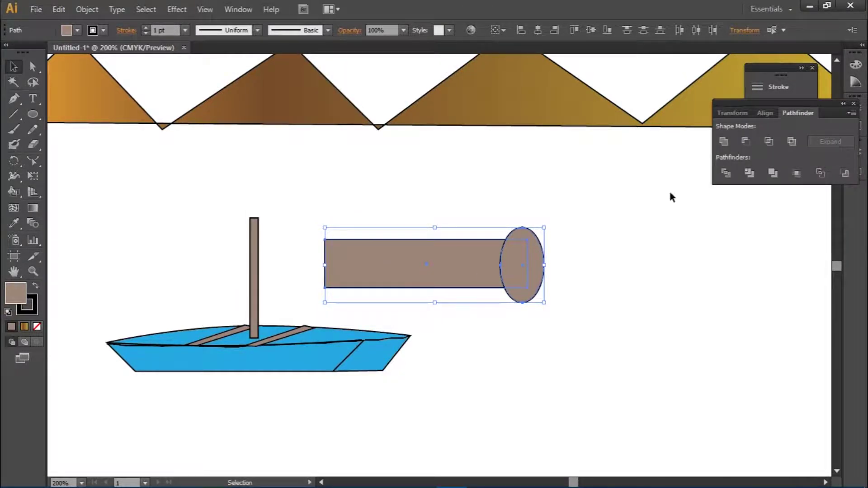
left_click(747, 142)
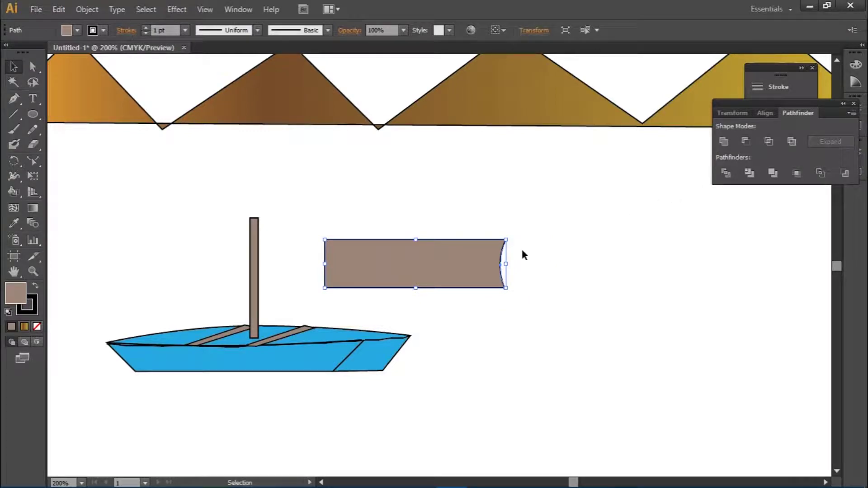
In isolation mode, pull the notch's curved edge further inward, then exit isolation
double_click(501, 269)
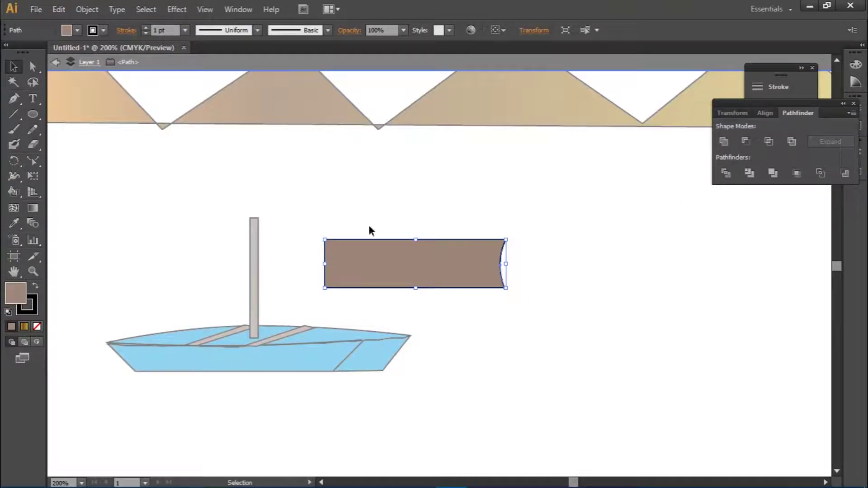
left_click(33, 66)
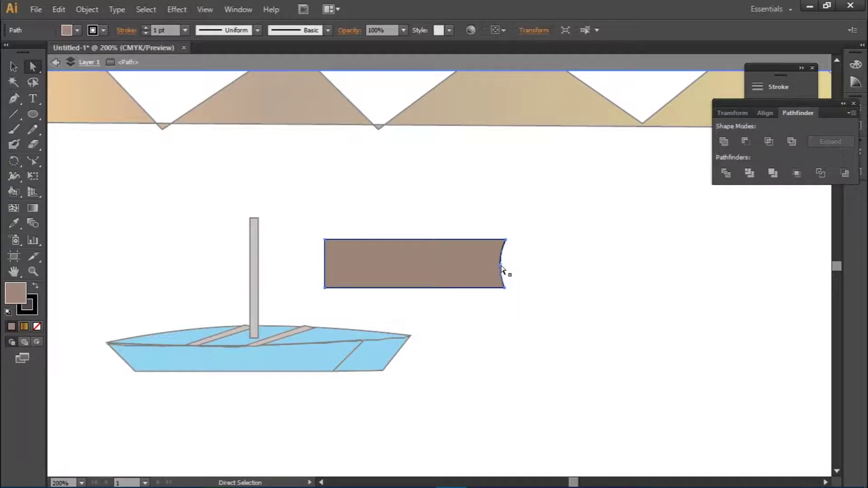
left_click_drag(500, 265, 493, 268)
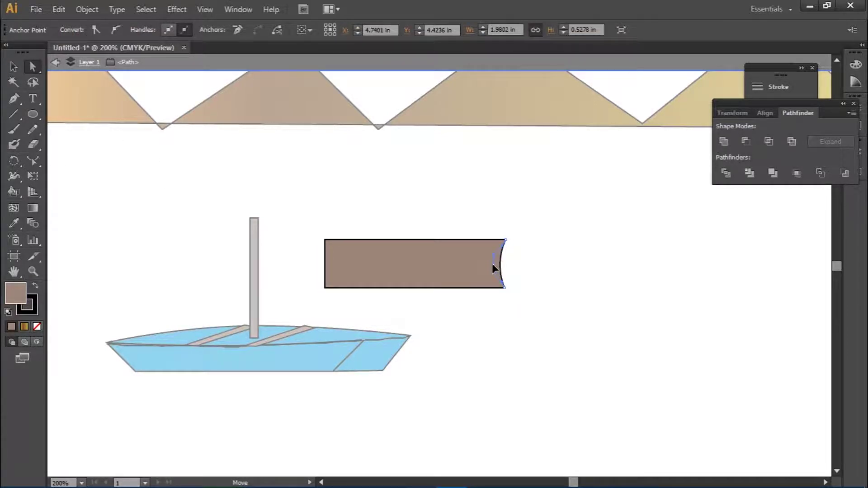
left_click(508, 271)
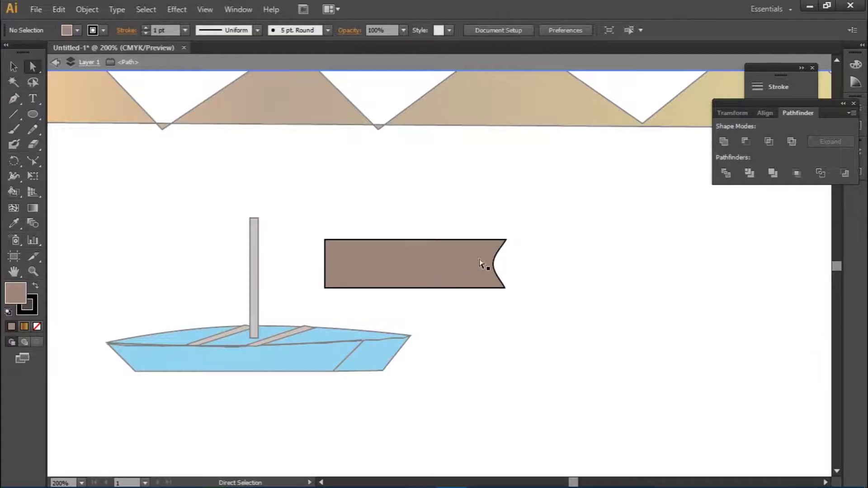
left_click(13, 66)
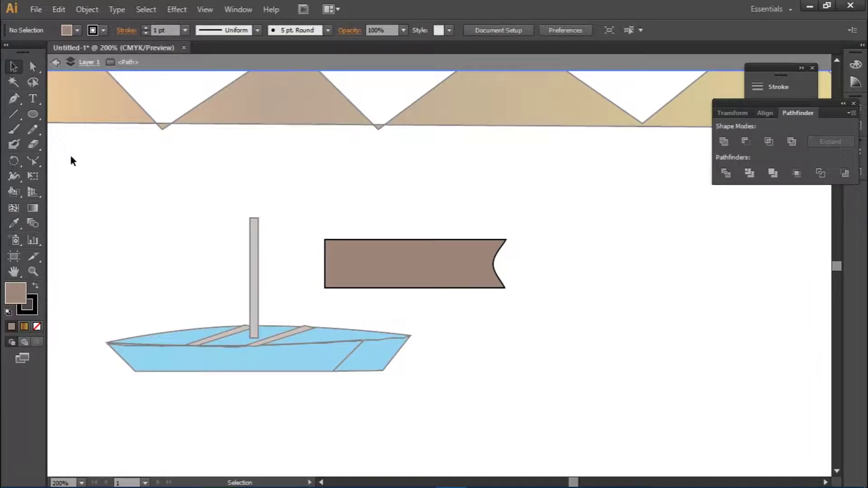
double_click(112, 195)
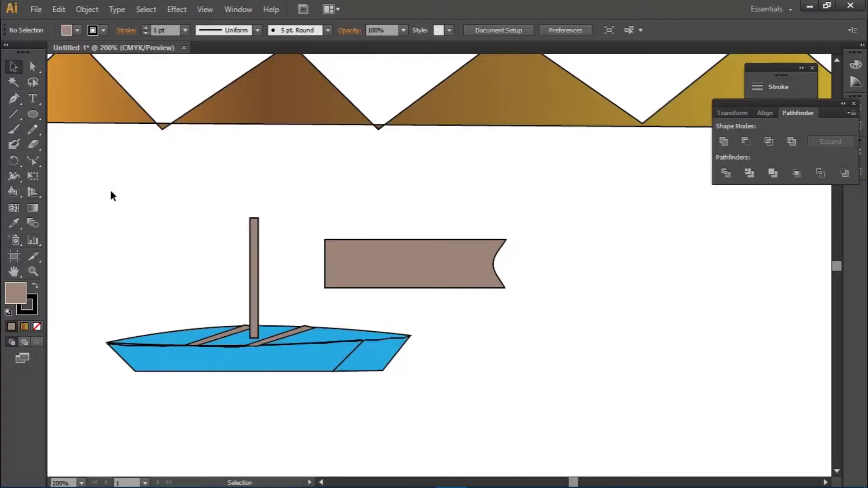
Cut an ellipse out of the banner's left end with Pathfinder Minus Front
left_click(34, 112)
mouse_move(308, 229)
left_mouse_down()
mouse_move(340, 268)
mouse_move(348, 301)
left_mouse_up()
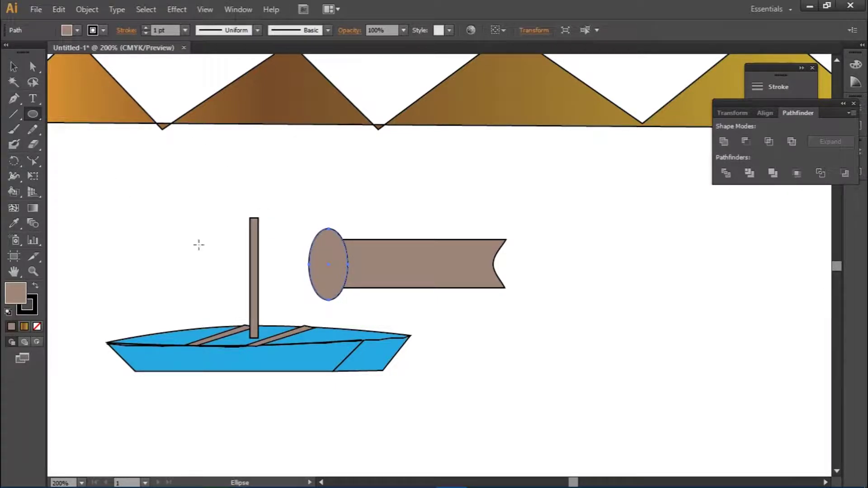
left_click_drag(364, 319, 352, 301)
key("ctrl+z")
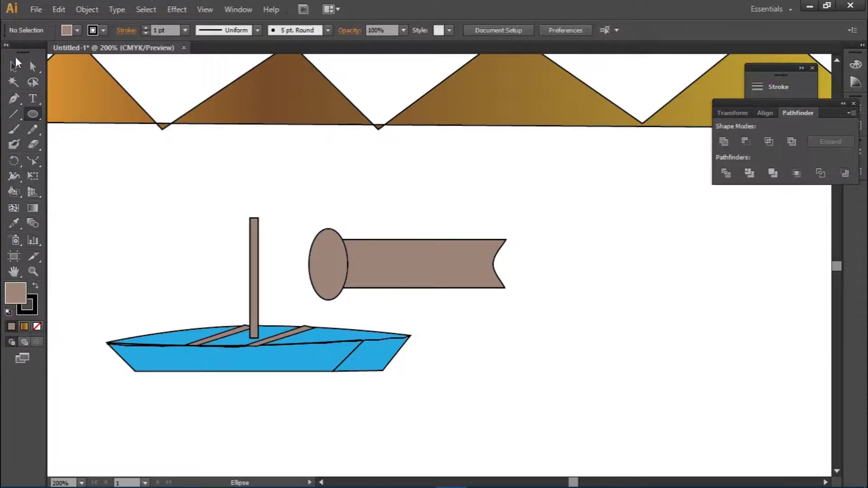
left_click(13, 66)
left_click_drag(362, 317, 306, 288)
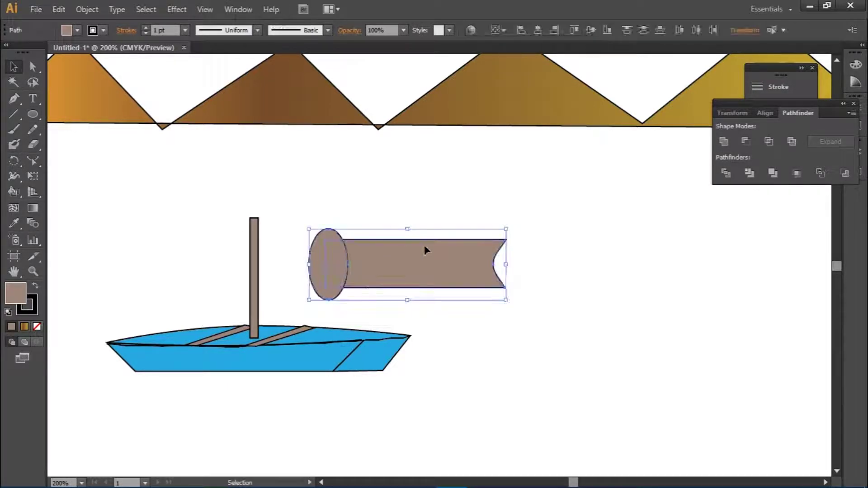
left_click(747, 137)
left_click(516, 311)
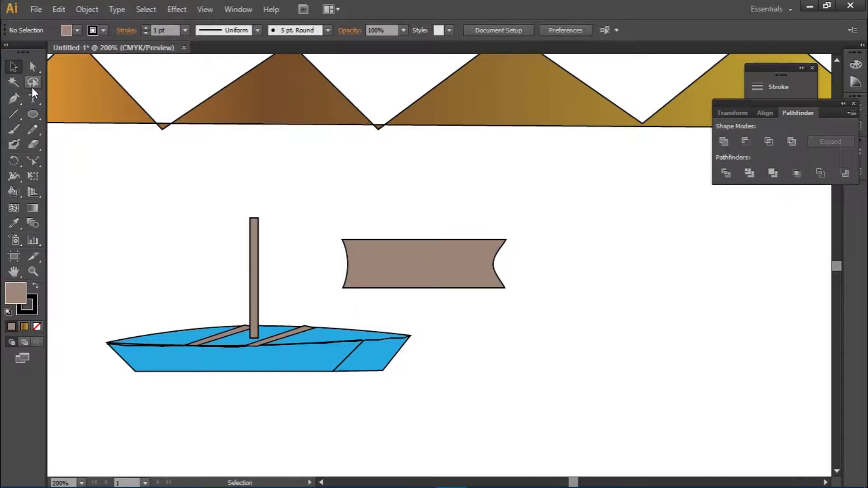
Refine the curve of the banner's notched left edge with Direct Selection
left_click(34, 162)
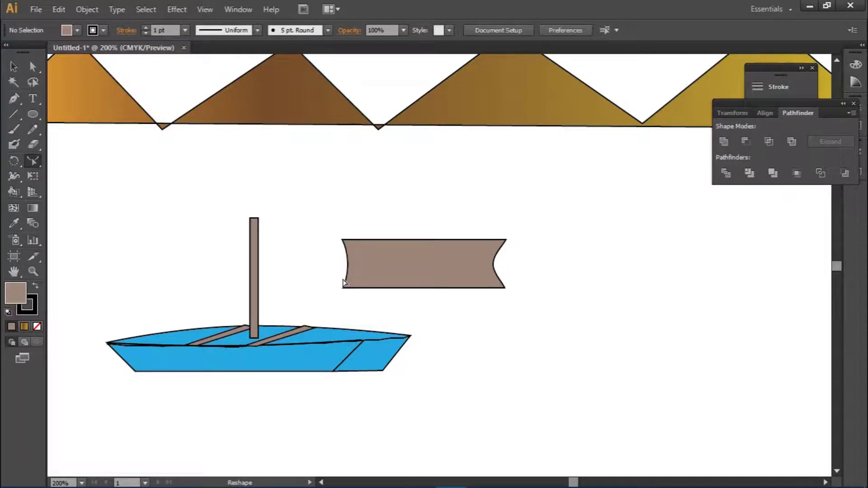
left_click(14, 67)
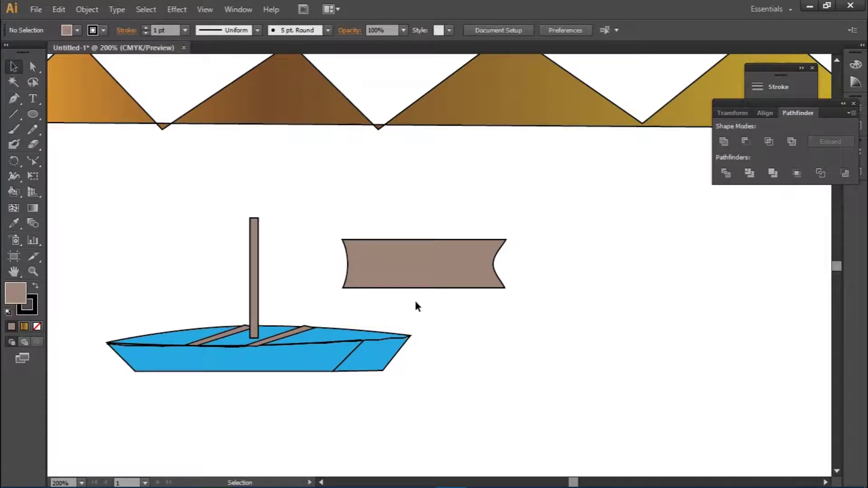
left_click(374, 279)
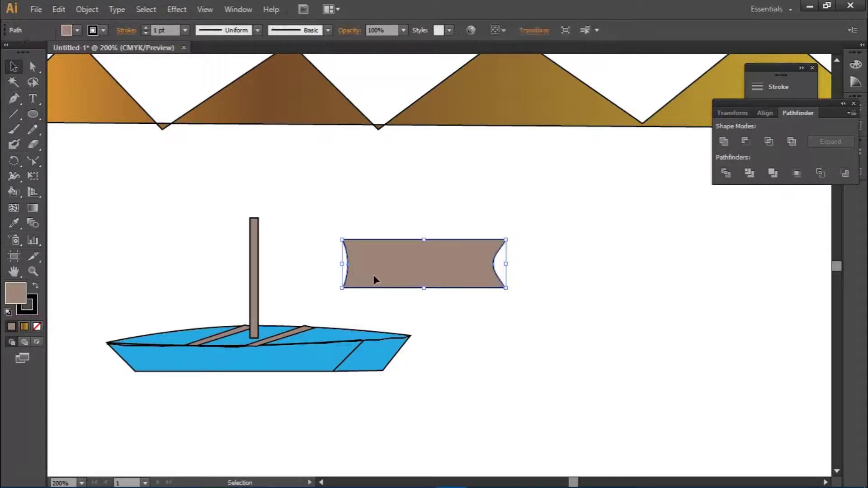
left_click(33, 161)
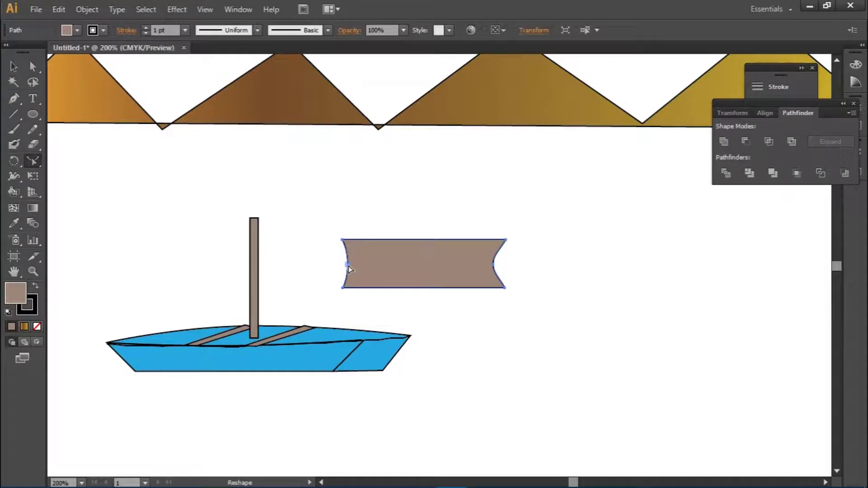
left_click_drag(349, 267, 349, 264)
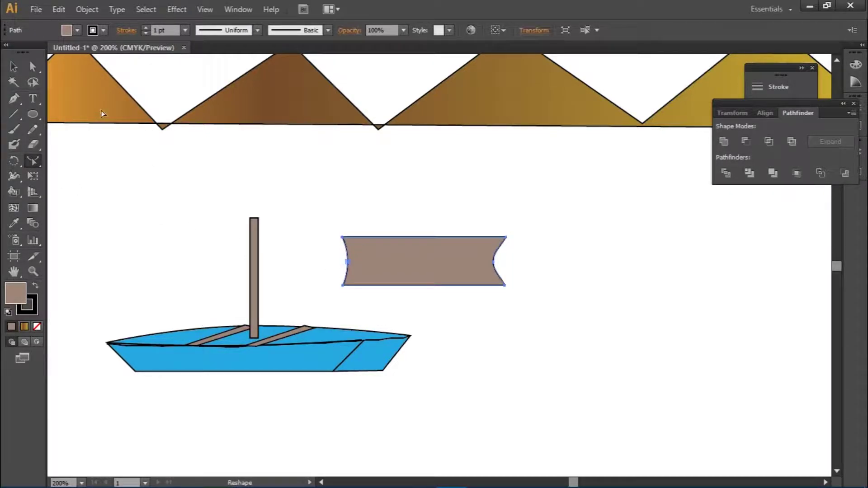
left_click(32, 66)
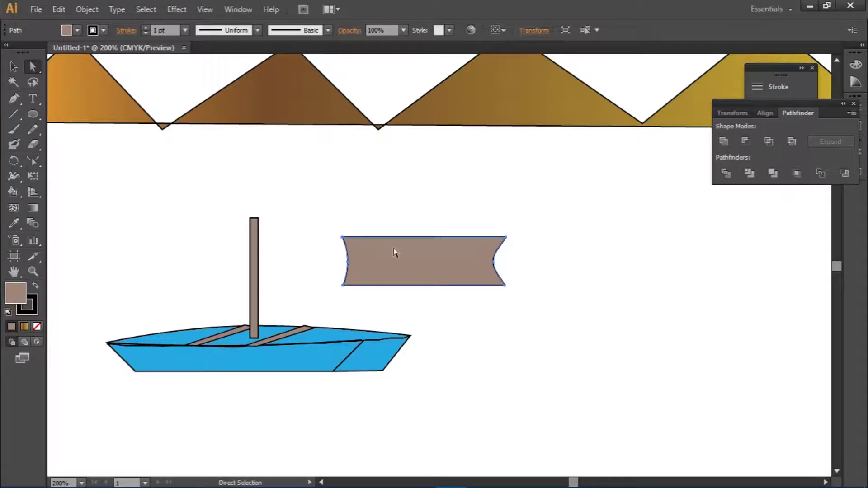
left_click(350, 267)
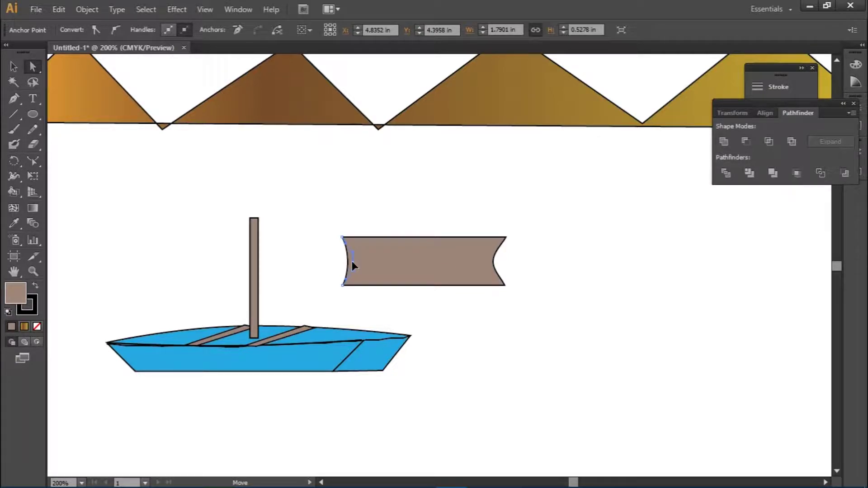
left_click(352, 263)
left_click(549, 248)
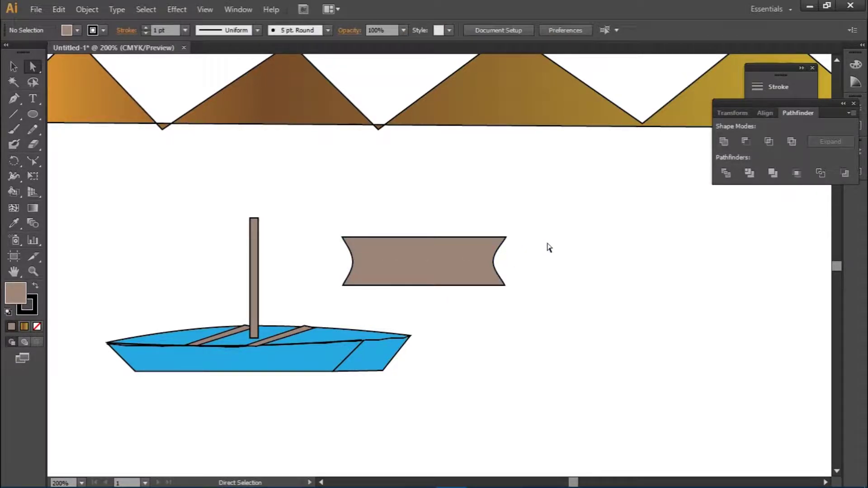
left_click(435, 265)
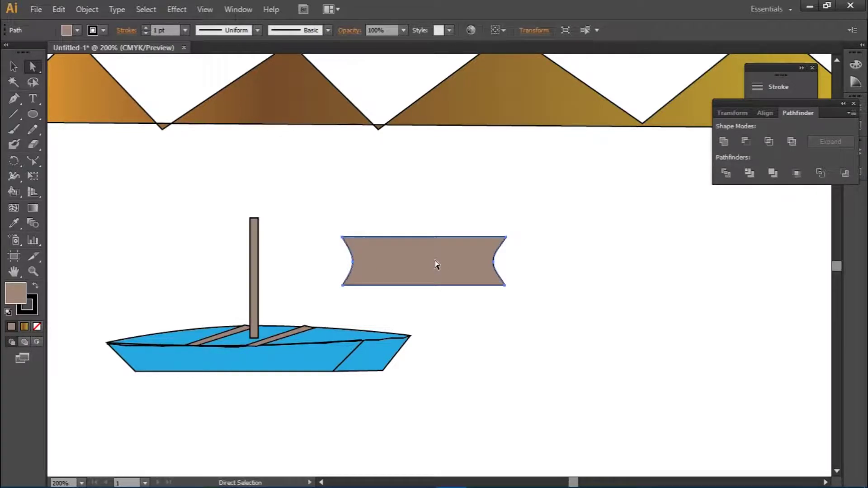
Duplicate the notched banner to the right and shrink the copy thinner and shorter
left_click_drag(435, 265, 647, 262)
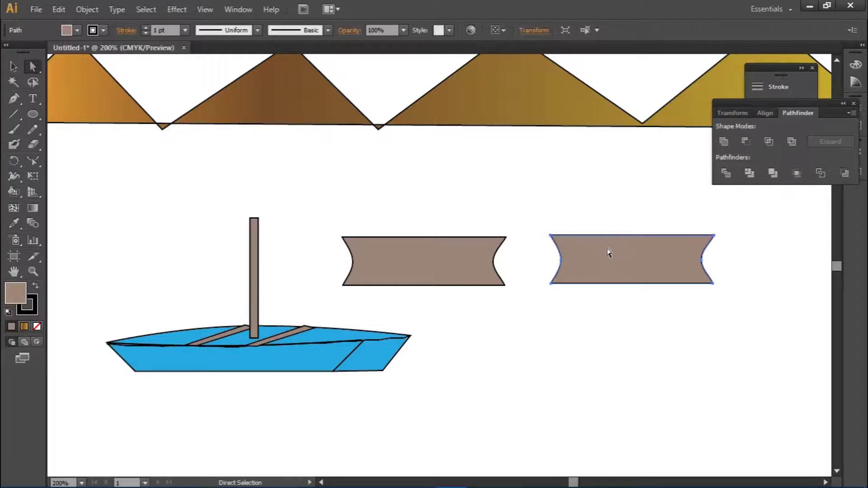
left_click(11, 65)
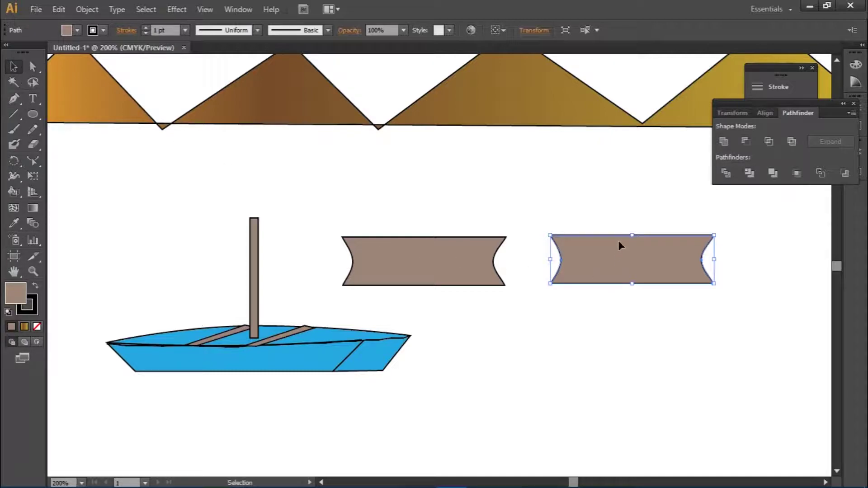
left_click_drag(632, 237, 634, 249)
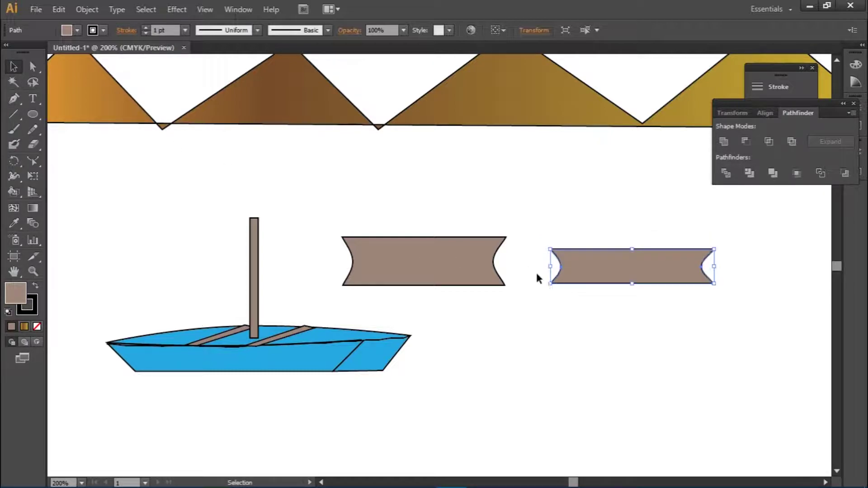
left_click_drag(551, 267, 621, 270)
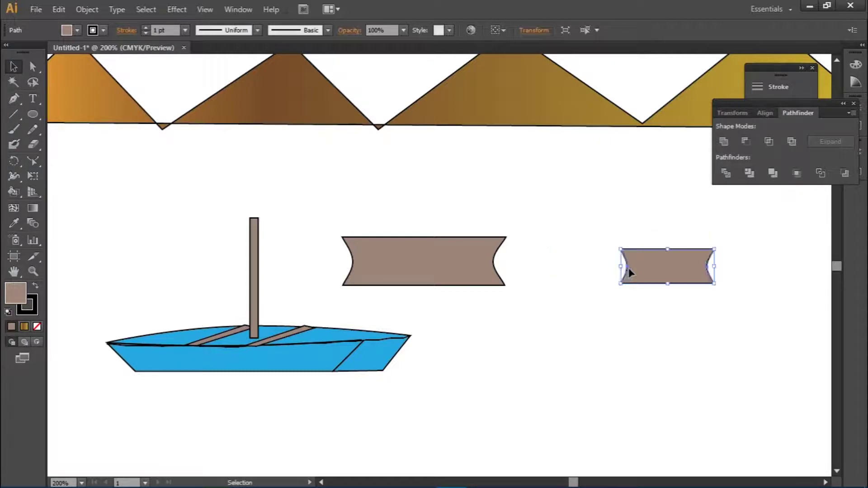
Shift the small banner's gradient white end slightly leftward with the Gradient tool
key("g")
left_click(666, 268)
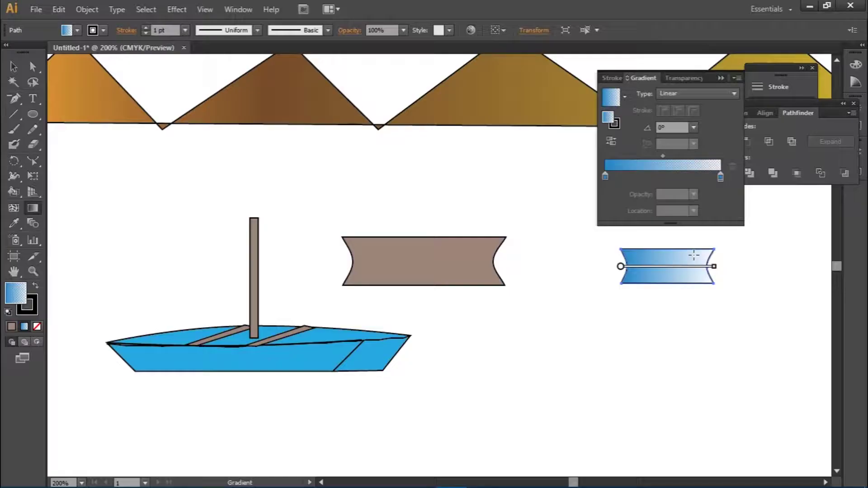
mouse_move(668, 267)
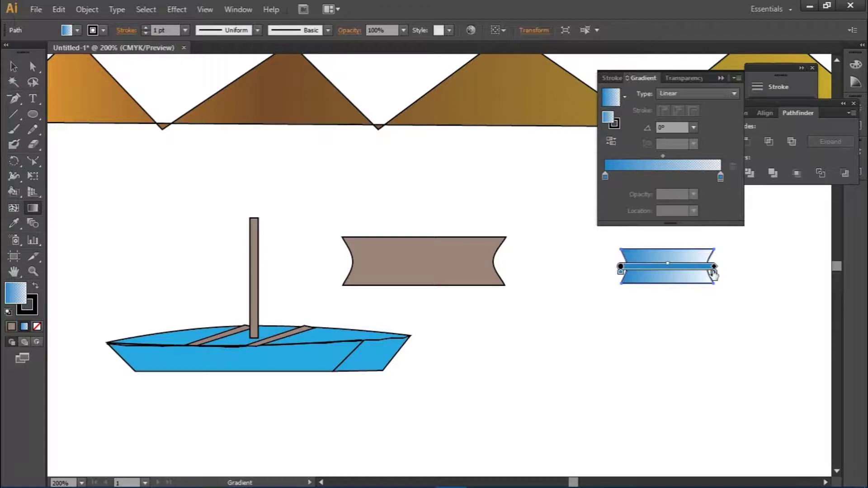
mouse_move(710, 273)
left_mouse_down()
mouse_move(691, 274)
mouse_move(708, 273)
left_mouse_up()
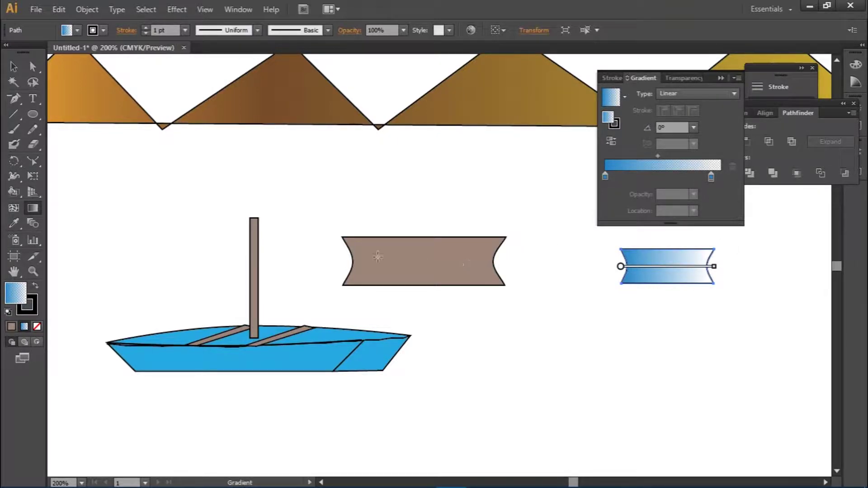
Apply the Fading Sky gradient to the large banner, with the transparent stop moved inward
left_click(13, 67)
left_click(399, 256)
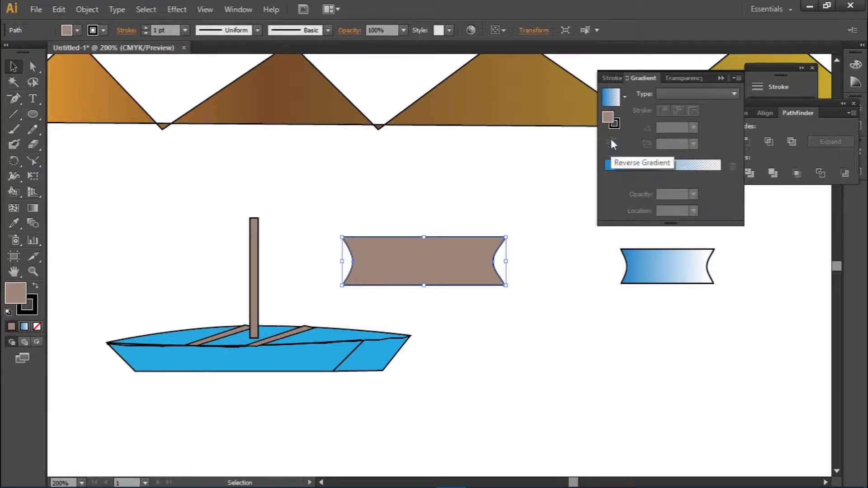
left_click(624, 96)
left_click(599, 163)
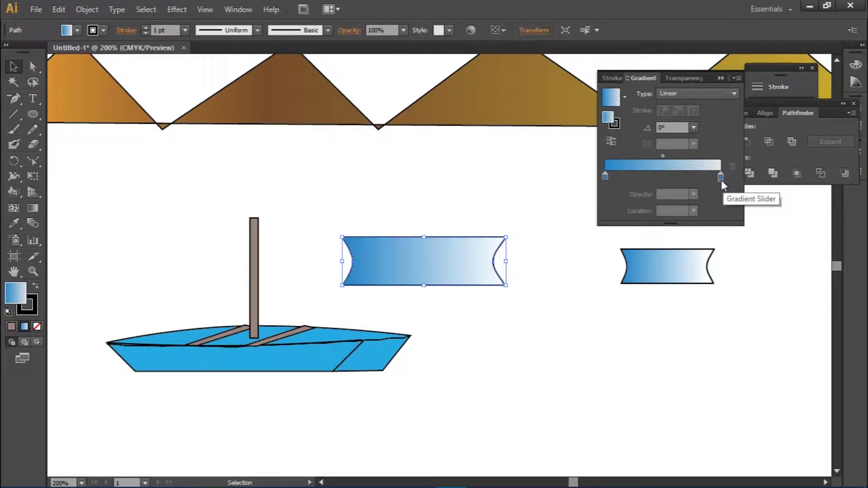
left_click_drag(721, 179, 701, 181)
left_click(585, 177)
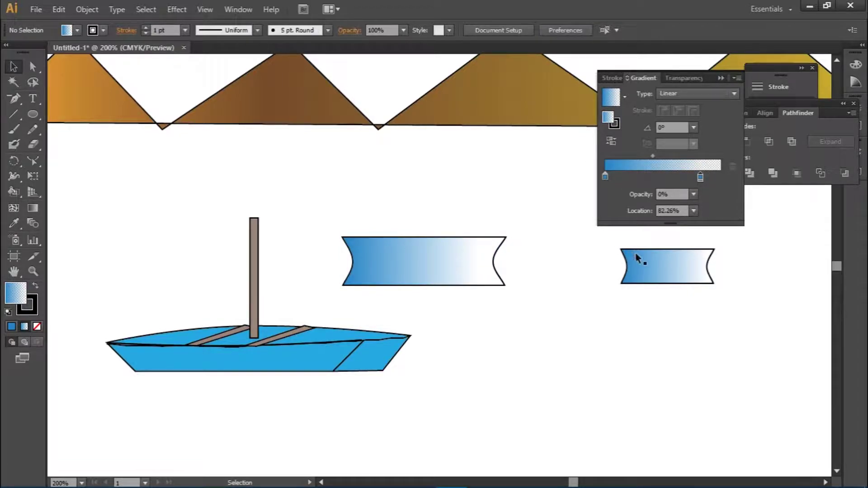
Move the large banner onto the mast and the small banner above it
left_click_drag(475, 265, 306, 289)
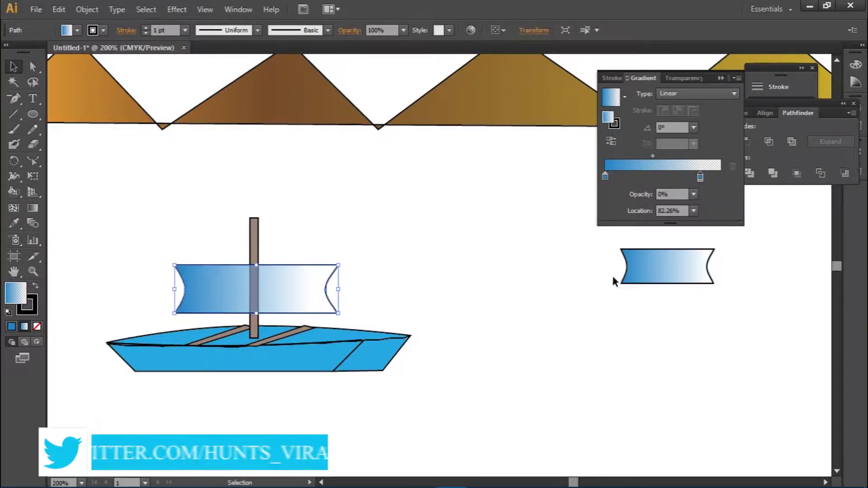
mouse_move(665, 275)
left_mouse_down()
mouse_move(461, 283)
mouse_move(217, 272)
mouse_move(238, 239)
mouse_move(246, 246)
left_mouse_up()
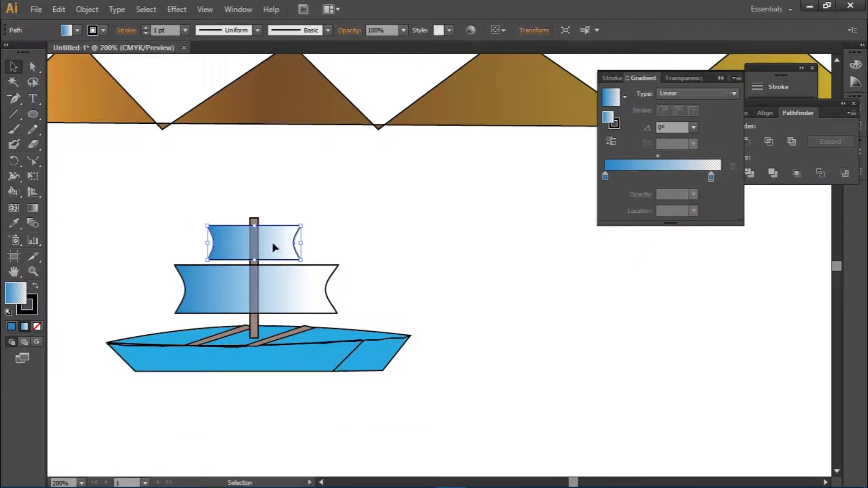
left_click(322, 233)
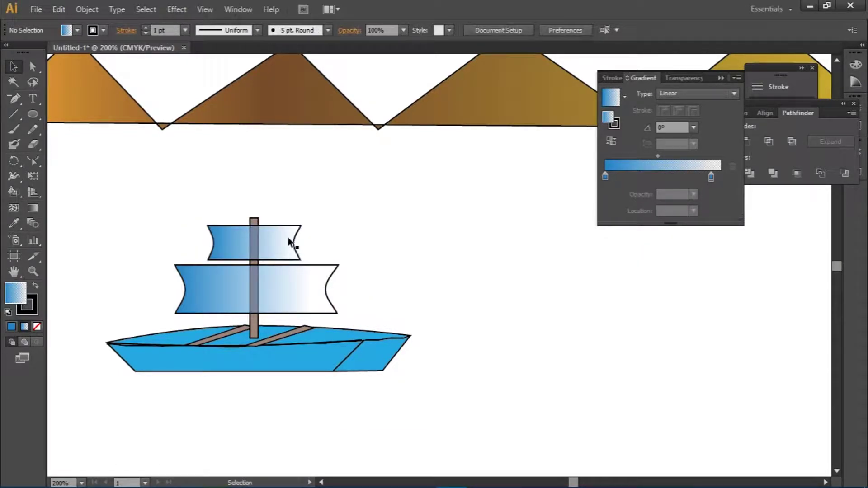
left_click(254, 244)
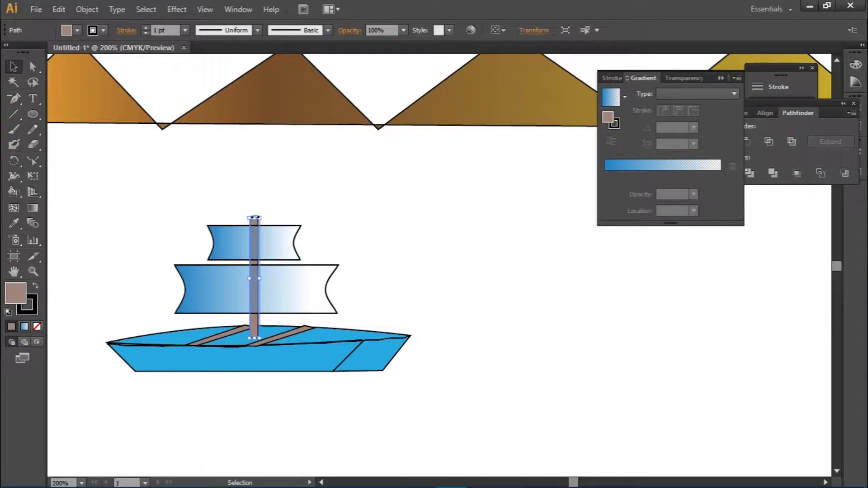
Lengthen the mast above the top sail and push the lower sail's fade fully right
left_click_drag(255, 217, 255, 203)
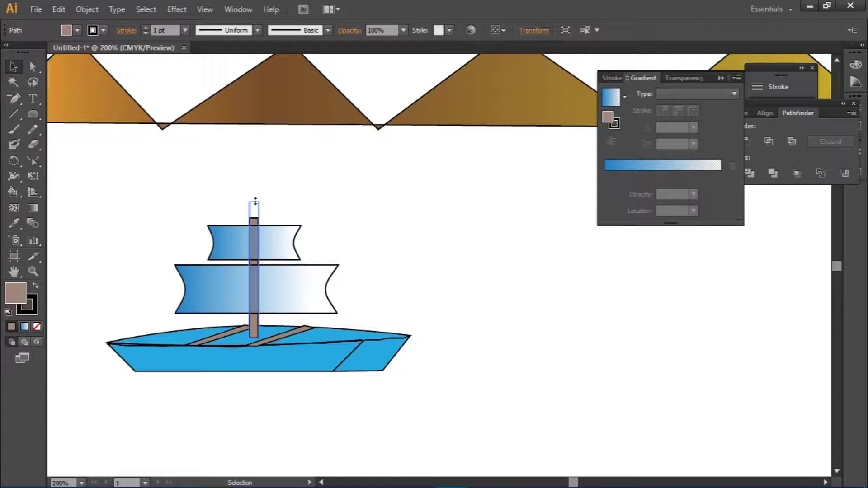
left_click_drag(254, 203, 255, 203)
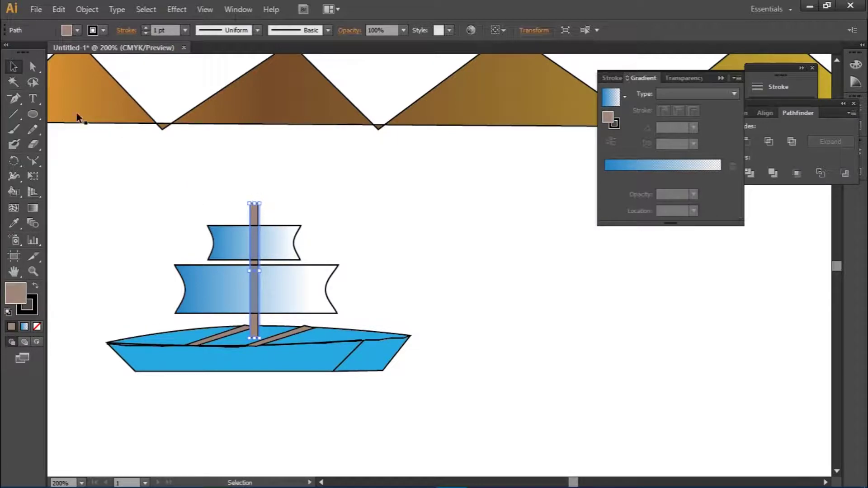
left_click(279, 290)
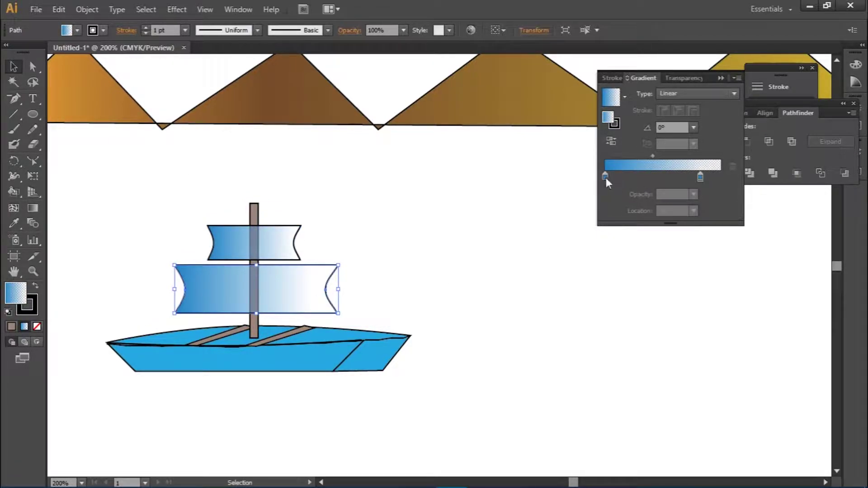
mouse_move(605, 177)
left_mouse_down()
mouse_move(677, 168)
mouse_move(605, 175)
left_mouse_up()
left_click_drag(701, 176, 721, 176)
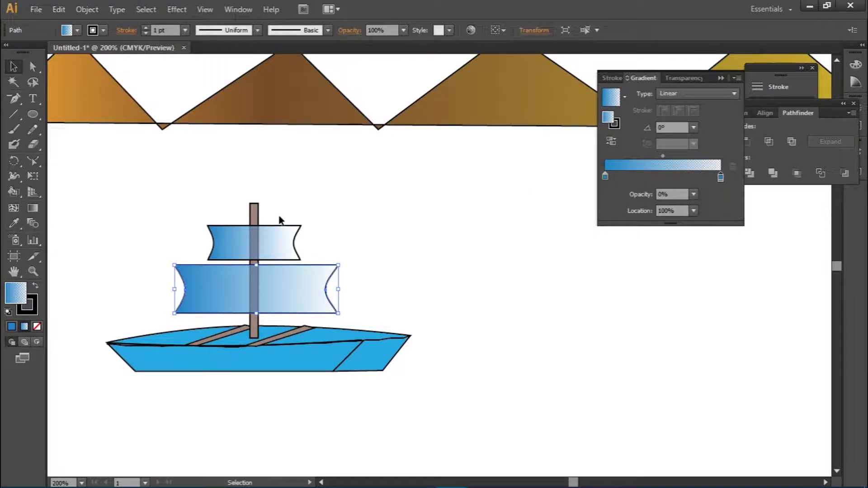
Give the mast the White, Black preset gradient instead of Fading Sky
left_click(255, 221)
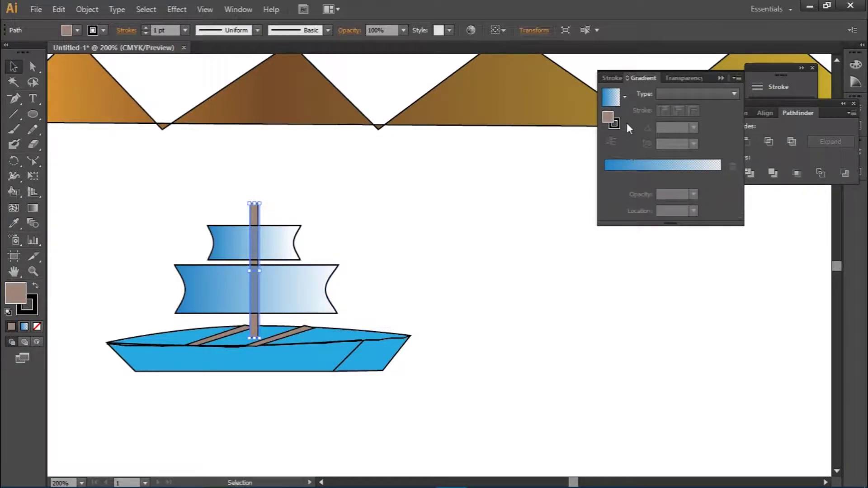
left_click(625, 96)
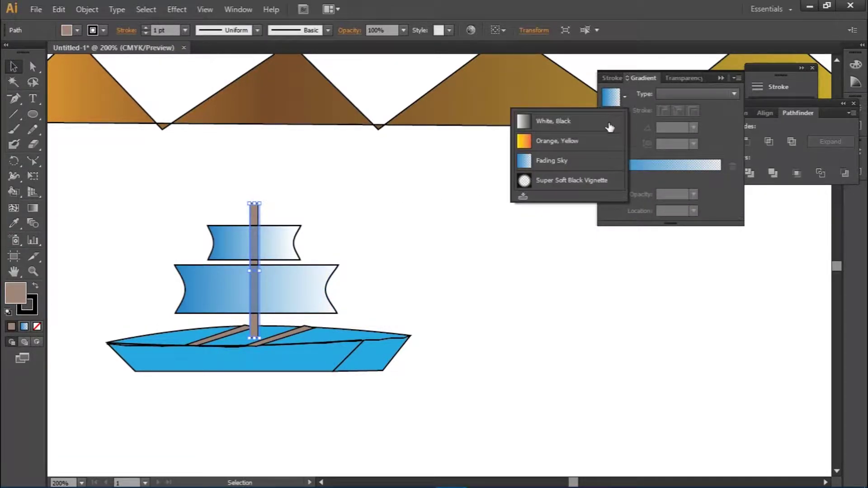
left_click(581, 158)
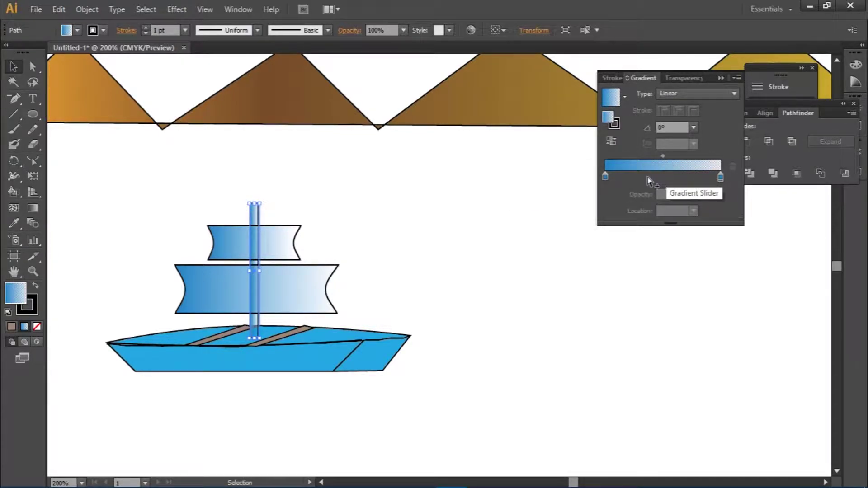
left_click(624, 96)
left_click(598, 121)
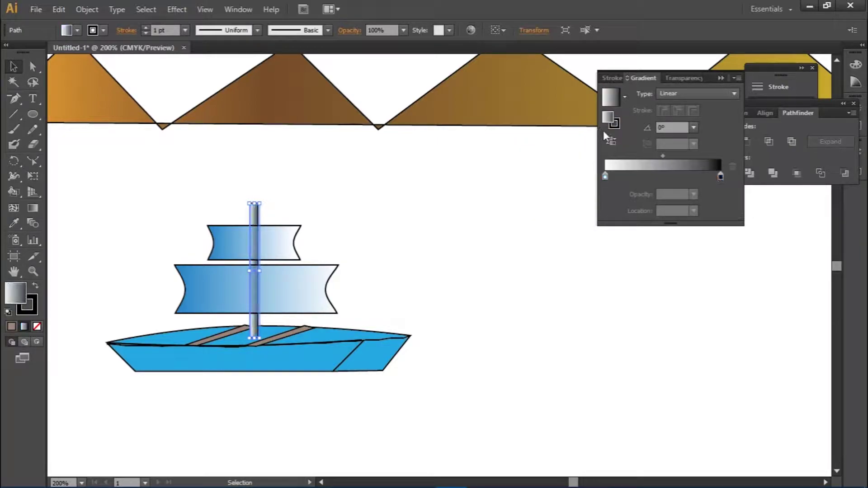
left_click(534, 158)
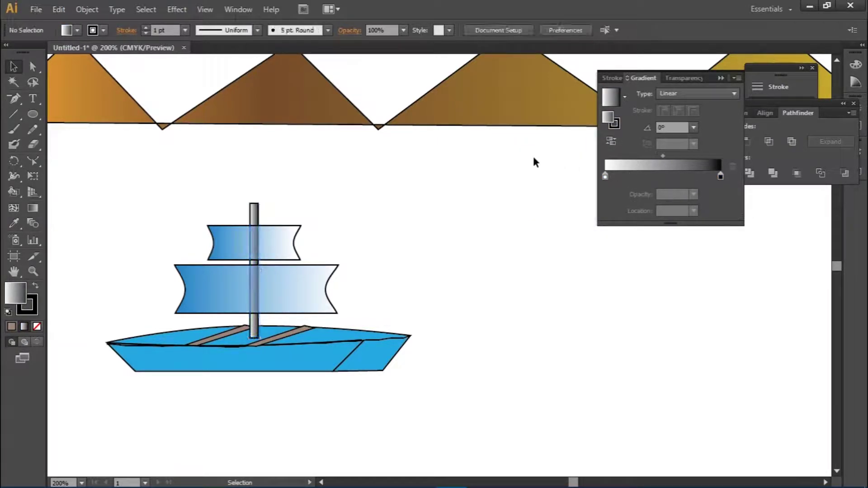
Give the hull a gradient fill with its dark stop set to bright yellow in RGB
left_click(331, 353)
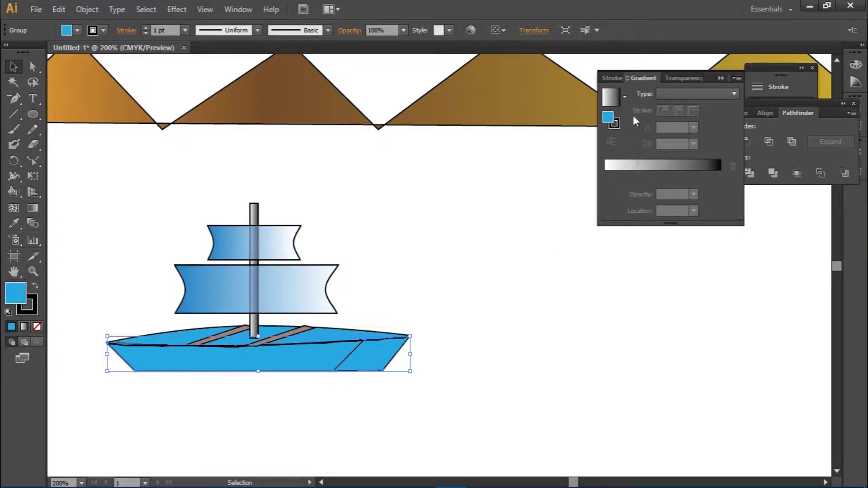
left_click(711, 171)
left_click(721, 176)
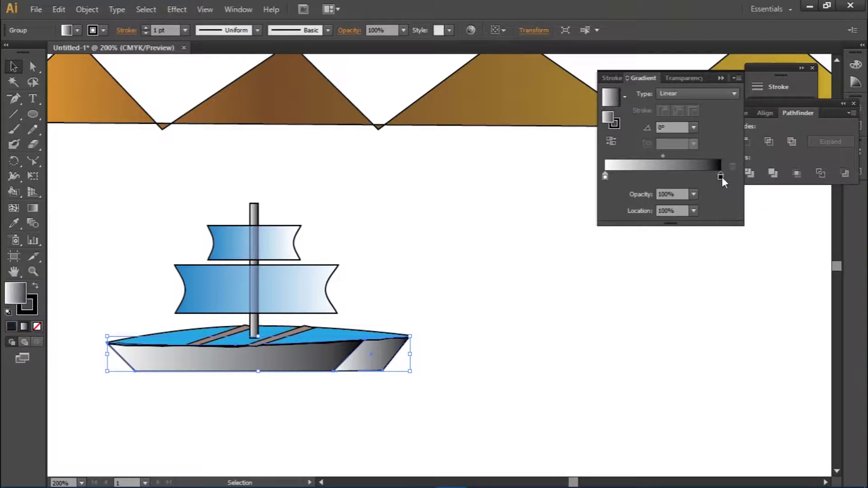
double_click(722, 177)
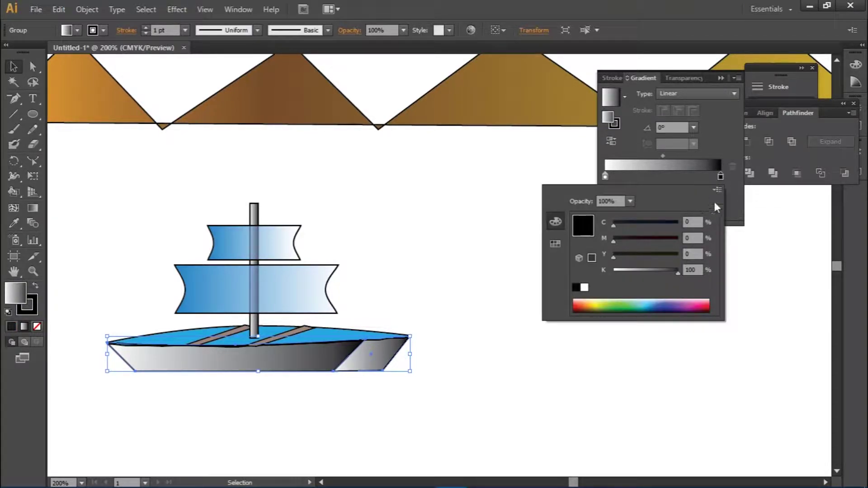
left_click(718, 190)
left_click(753, 207)
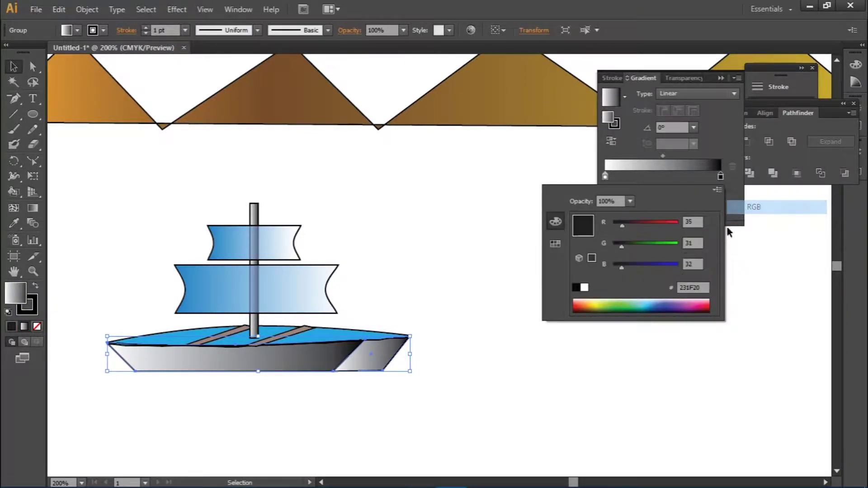
left_click(599, 307)
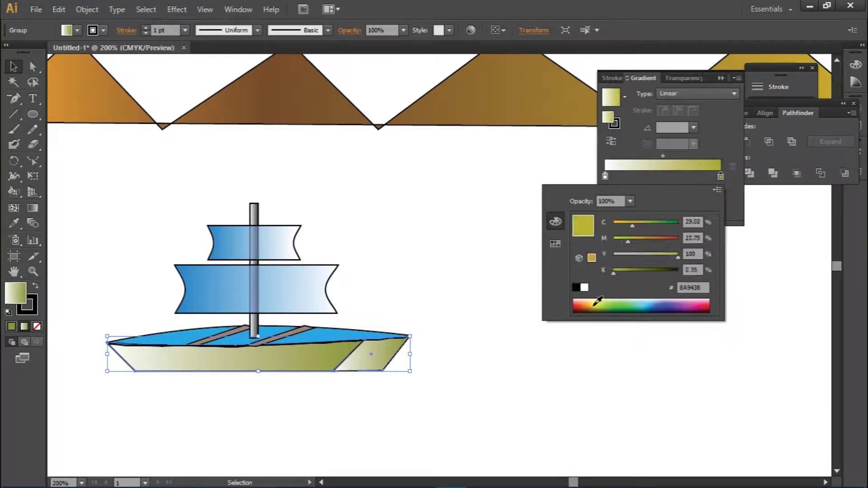
left_click_drag(601, 304, 599, 301)
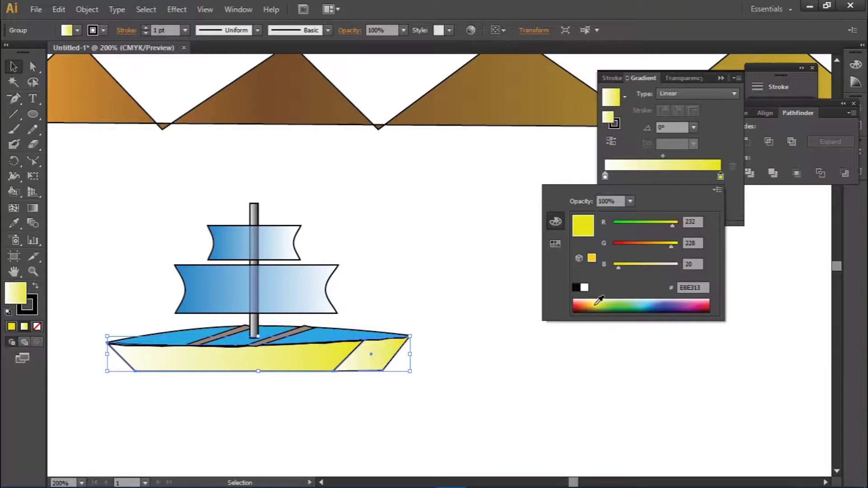
Set the hull gradient's white stop to pale yellow in RGB
left_click(605, 176)
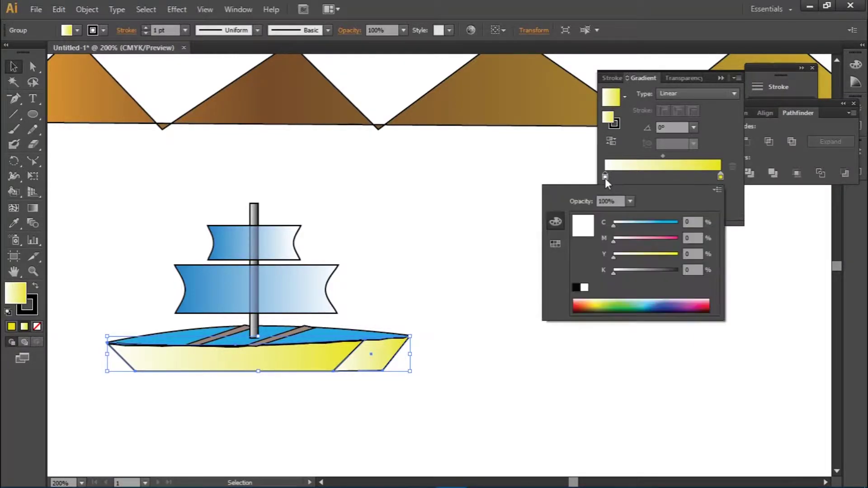
left_click(718, 190)
left_click(729, 207)
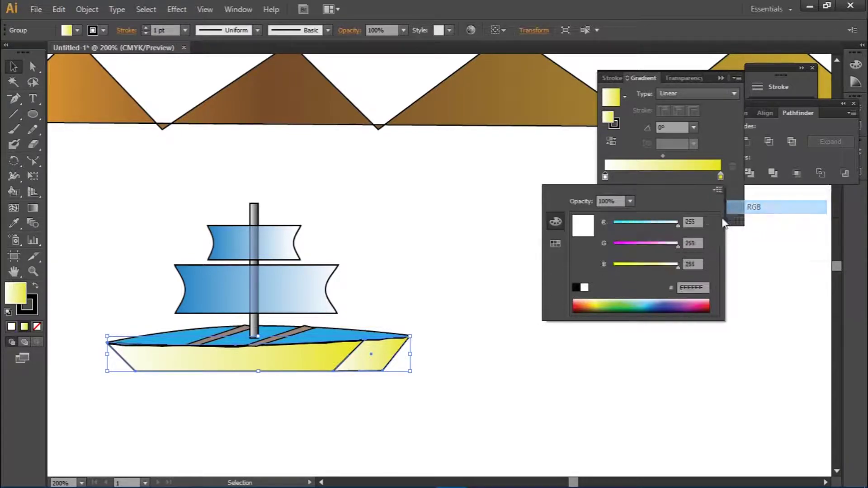
left_click(596, 303)
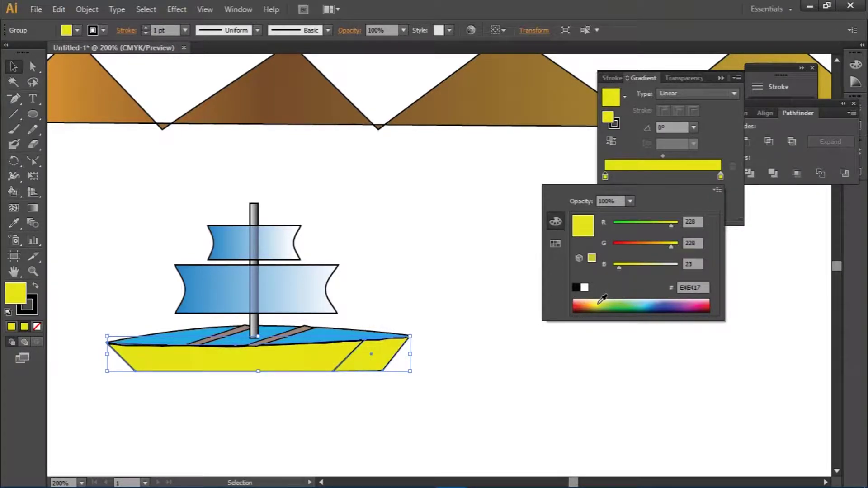
left_click(603, 303)
left_click(595, 300)
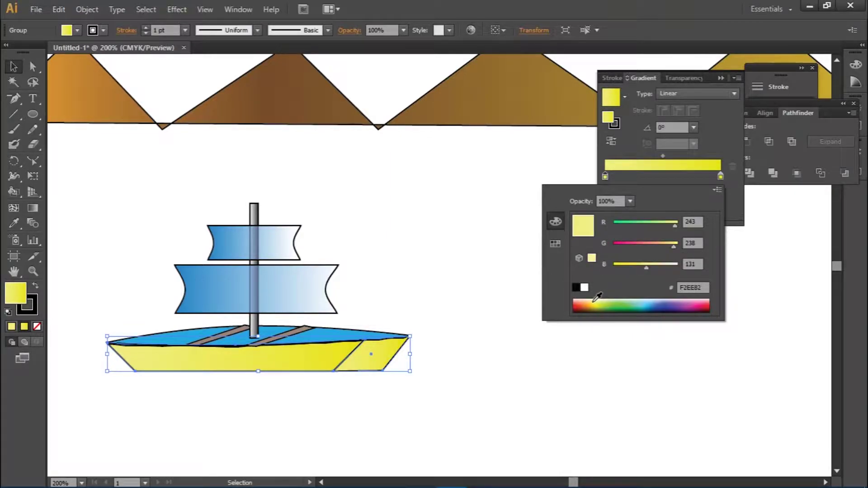
left_click(591, 169)
Apply the same yellow gradient to the boat's deck
left_click(337, 337)
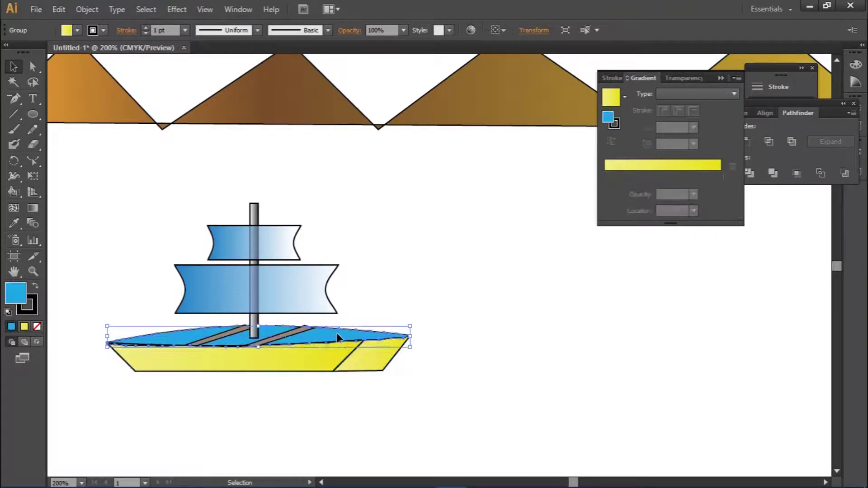
left_click(619, 165)
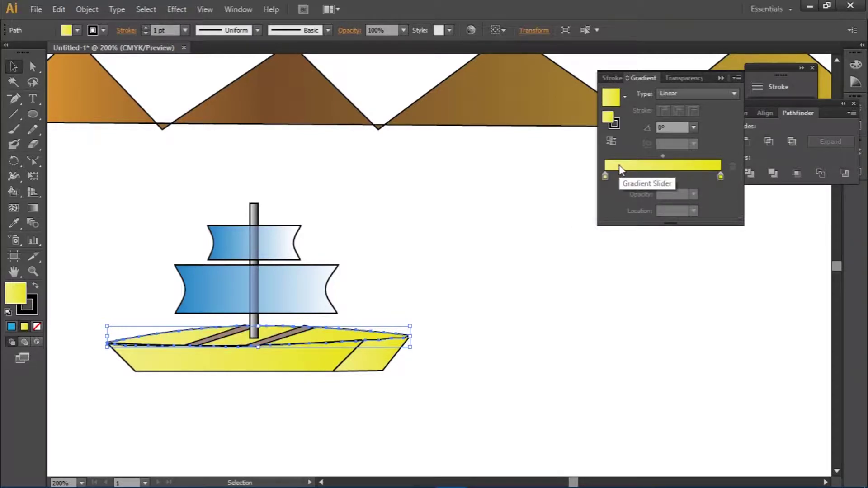
left_click(574, 206)
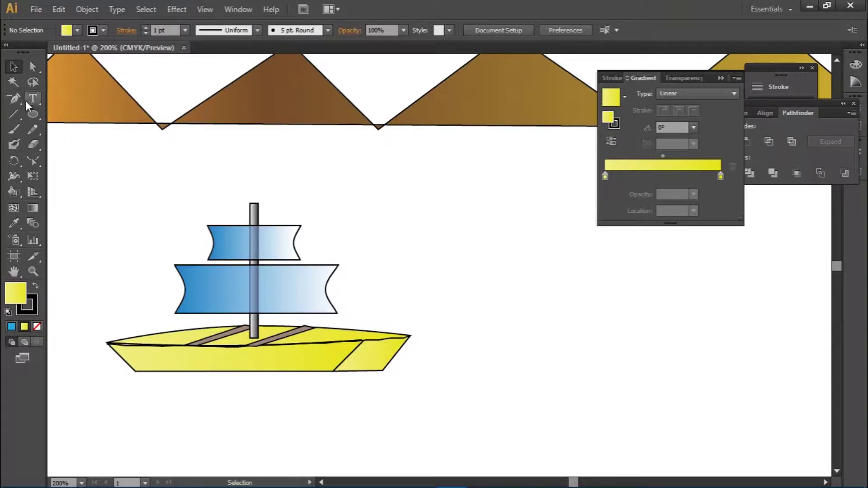
Draw a small rectangle across the mast top just above the upper sail
left_click_drag(34, 113, 68, 114)
left_click_drag(229, 216, 275, 227)
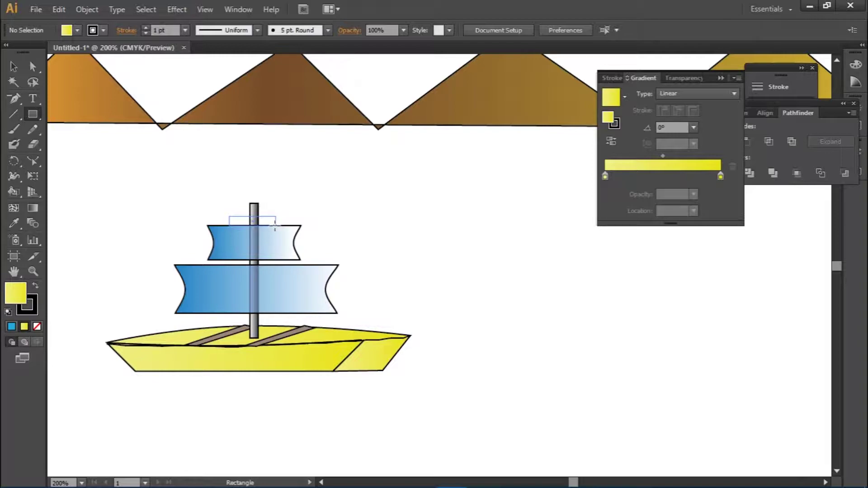
left_click_drag(275, 228, 277, 226)
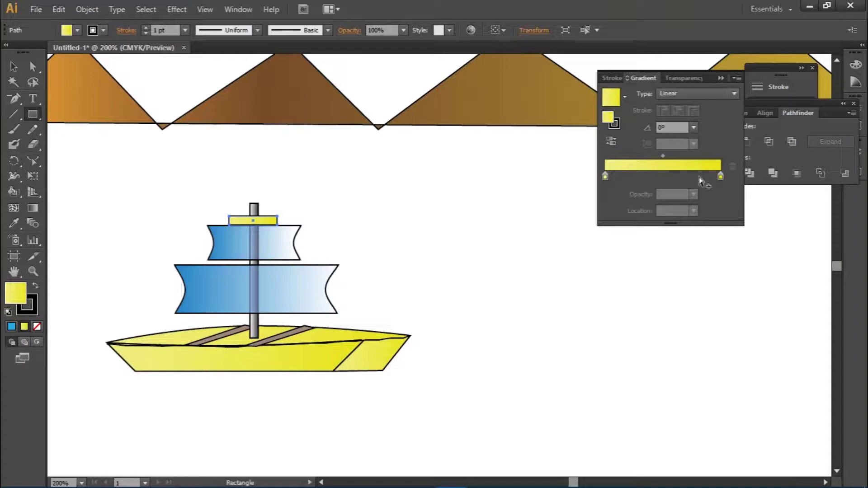
Set the flag gradient's right stop to a dark navy RGB colour
double_click(722, 178)
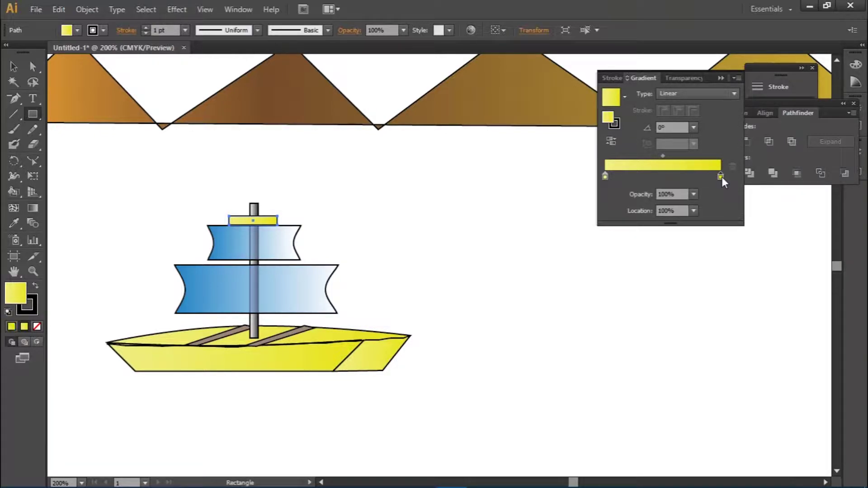
left_click(718, 190)
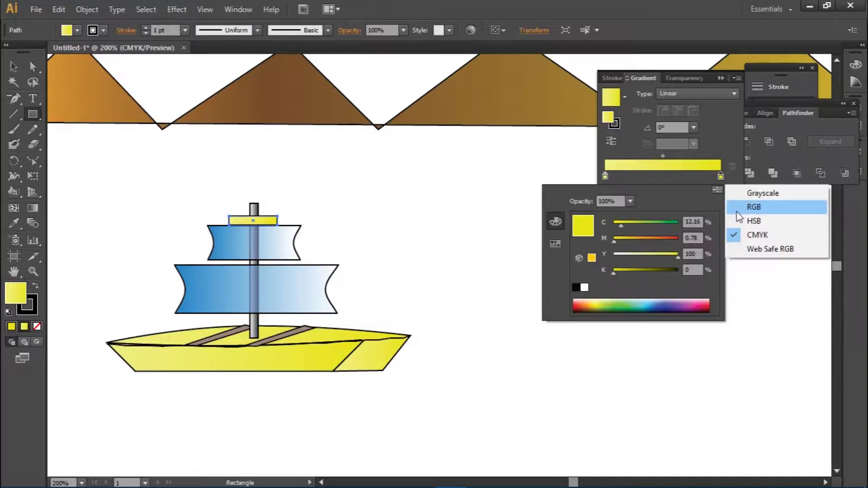
left_click(756, 204)
left_click(681, 305)
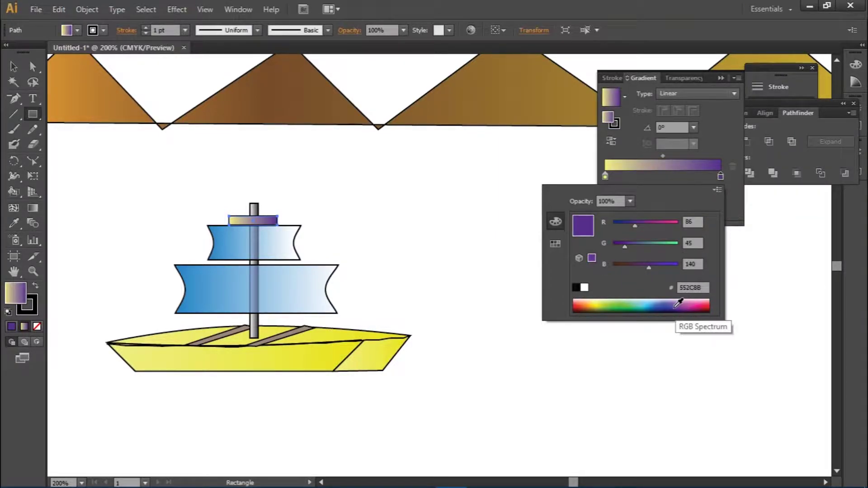
left_click(671, 304)
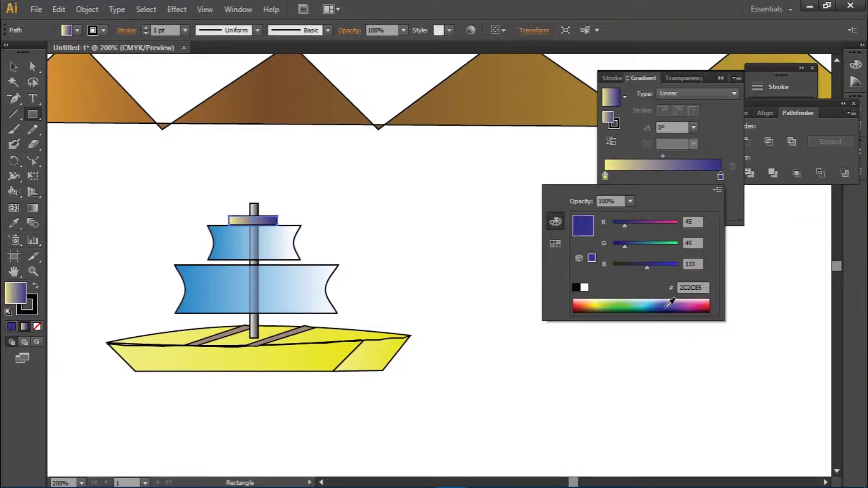
left_click(605, 175)
Set the left gradient stop to dark navy in RGB as well
double_click(605, 175)
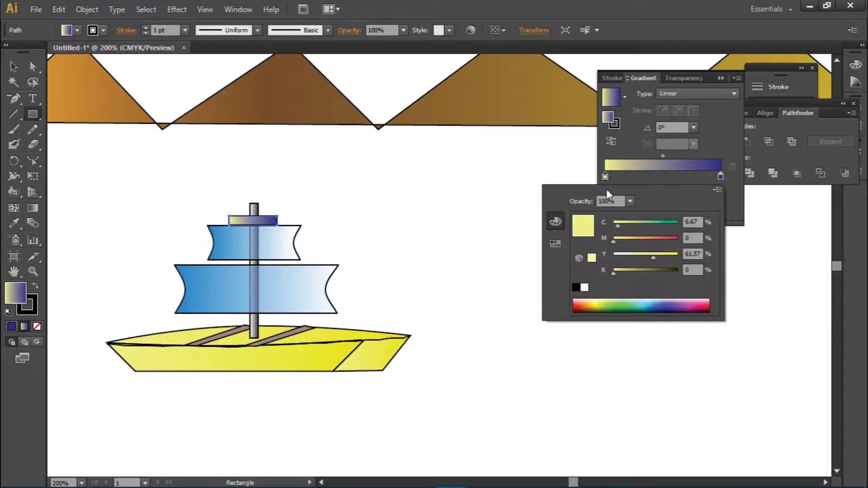
left_click(717, 189)
left_click(737, 207)
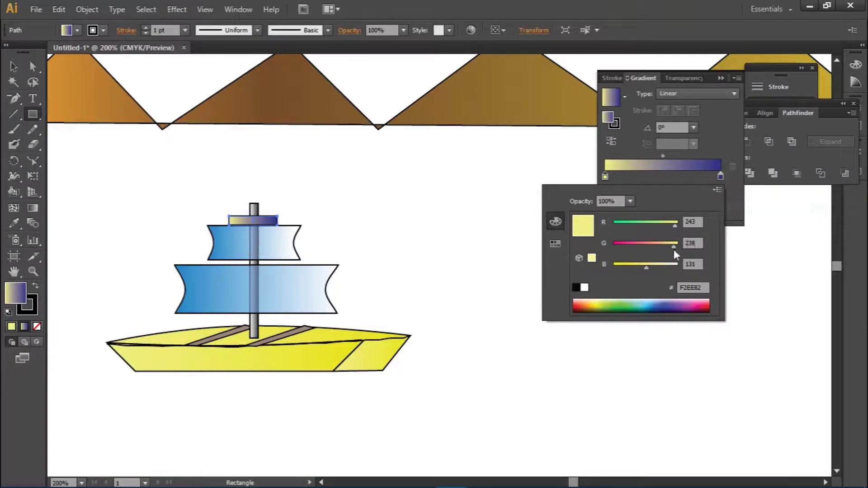
left_click(615, 304)
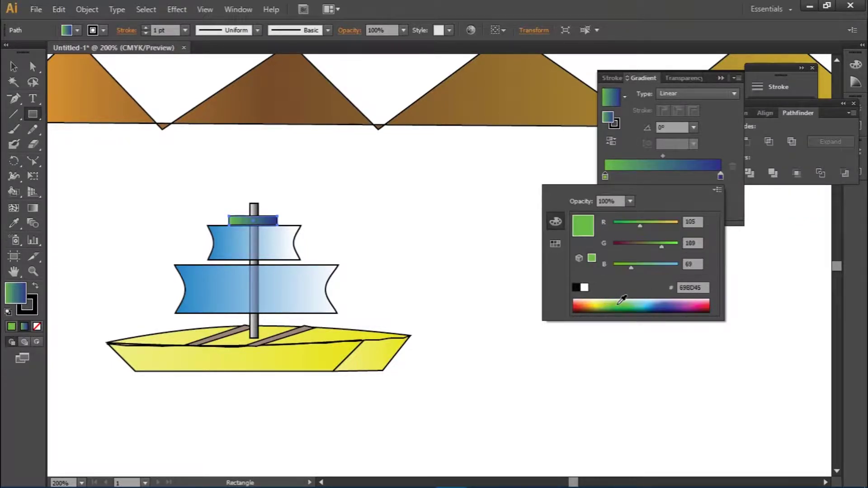
left_click_drag(653, 302, 672, 305)
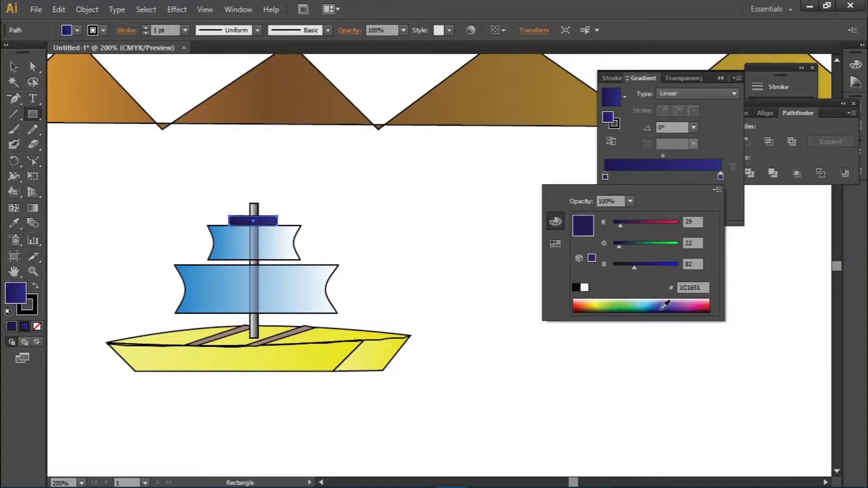
left_click(562, 167)
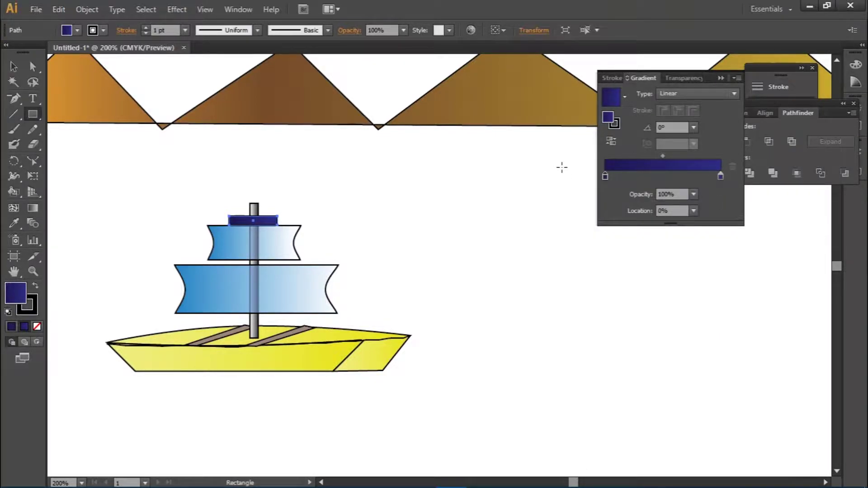
scroll(493, 202, "down", 1)
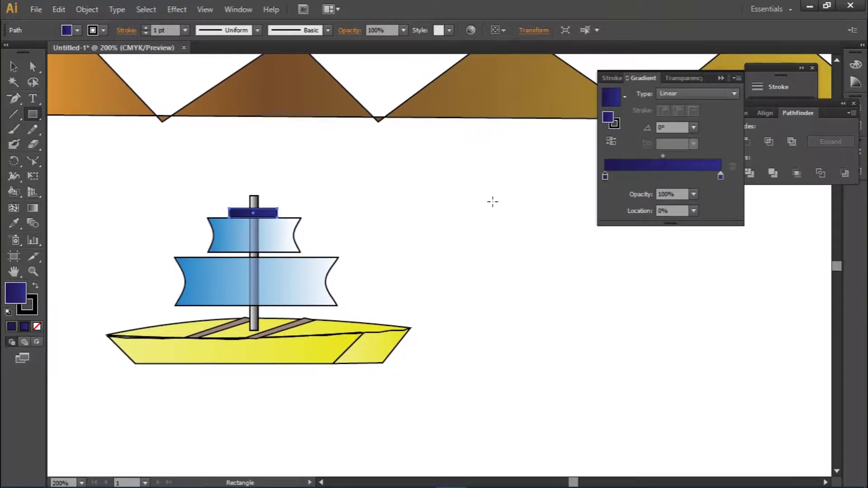
Draw a rigging line from the mast top to the boat's left tip
scroll(493, 202, "down", 1)
key("v")
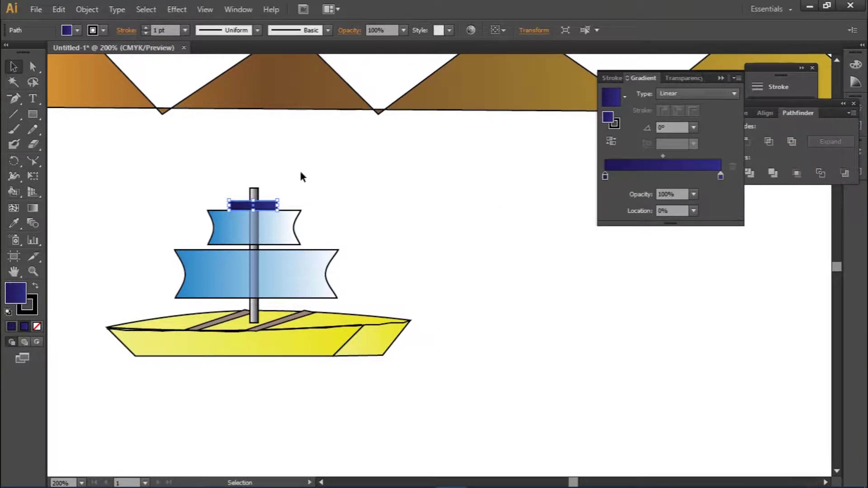
left_click(352, 185)
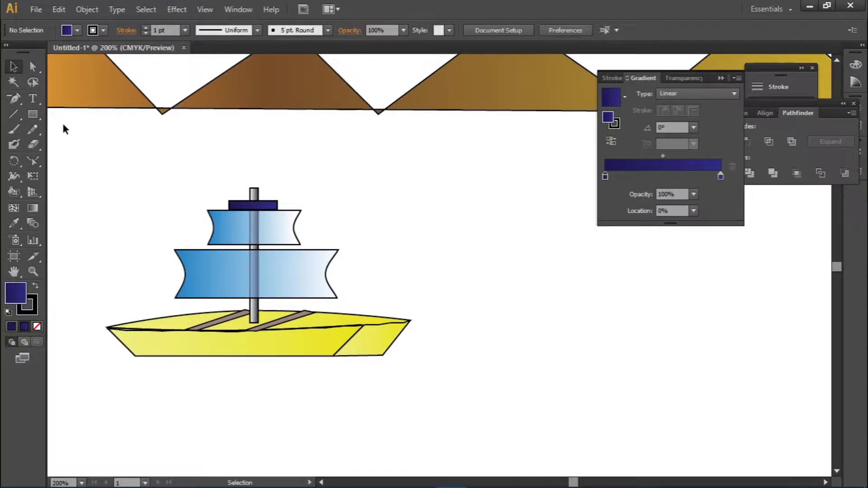
left_click(20, 116)
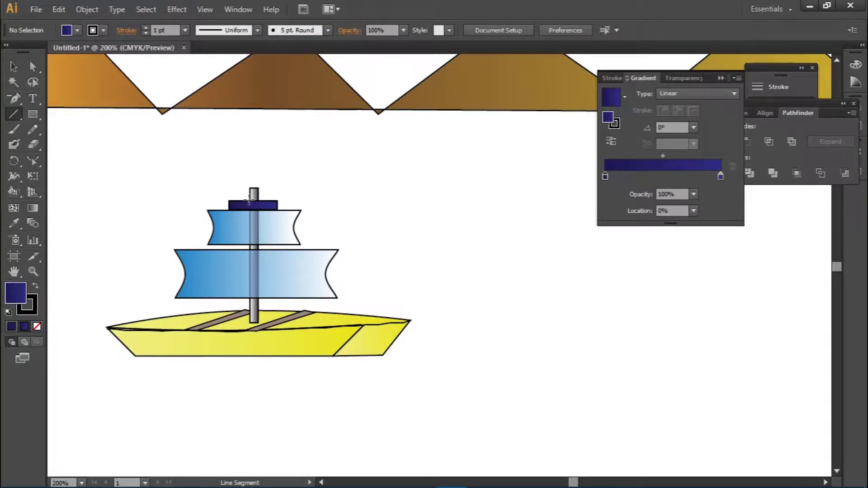
left_click(250, 199)
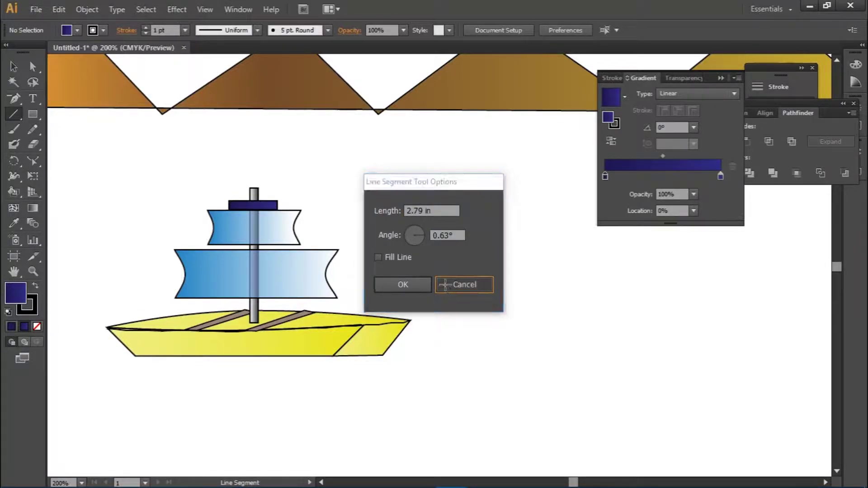
left_click(465, 284)
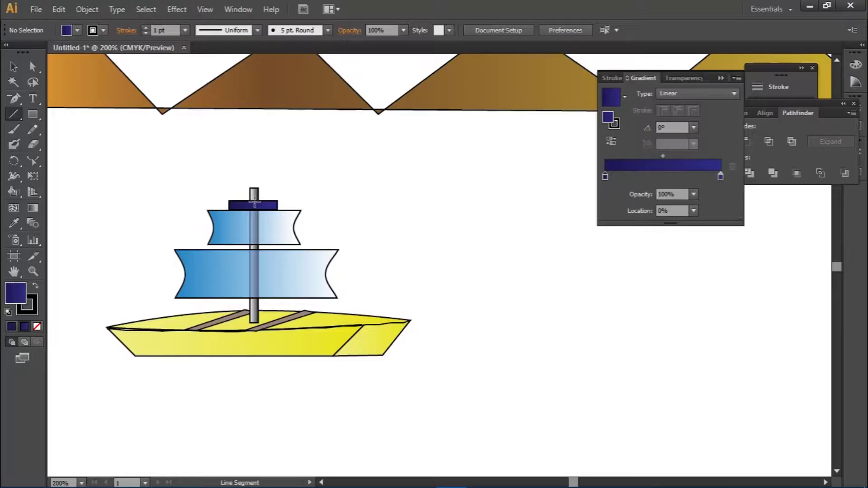
left_click_drag(250, 200, 107, 328)
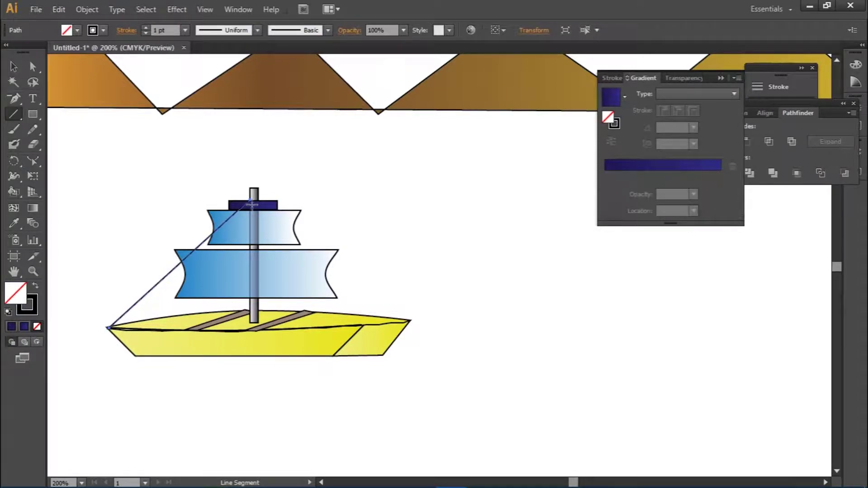
Add rigging lines from the mast top to the left deck, right deck and right tip
mouse_move(249, 201)
left_mouse_down()
mouse_move(234, 286)
mouse_move(201, 330)
left_mouse_up()
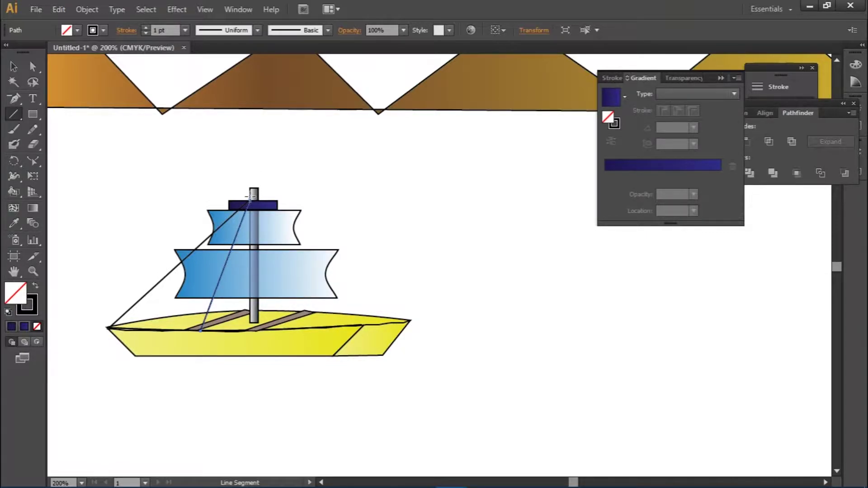
left_click_drag(250, 196, 281, 323)
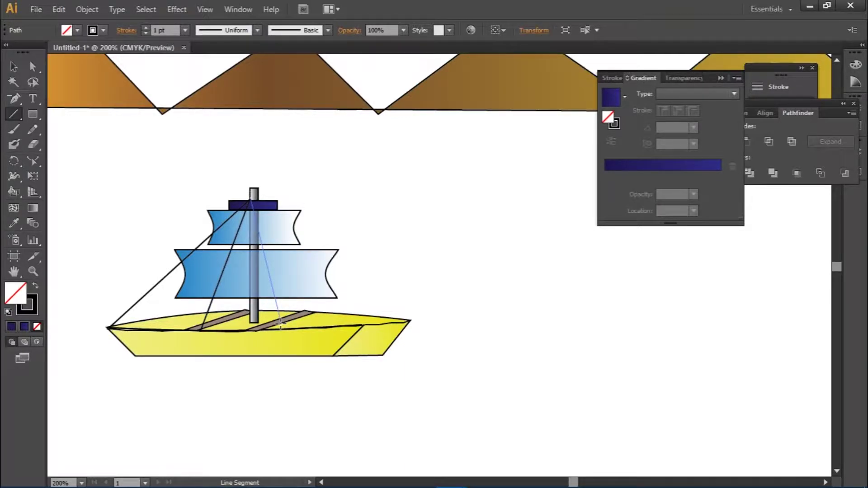
left_click_drag(281, 322, 281, 323)
left_click_drag(251, 196, 410, 321)
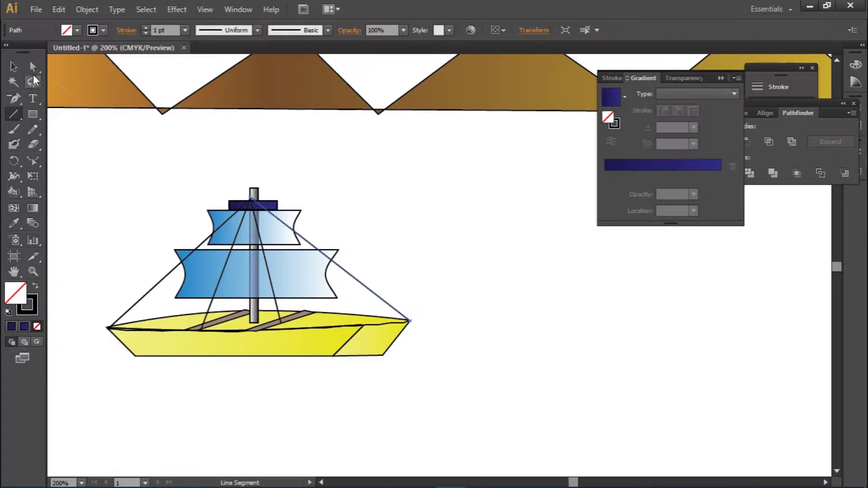
left_click(13, 67)
Reset the zoom, close the Gradient panel, and group all the sailboat parts
left_click(422, 166)
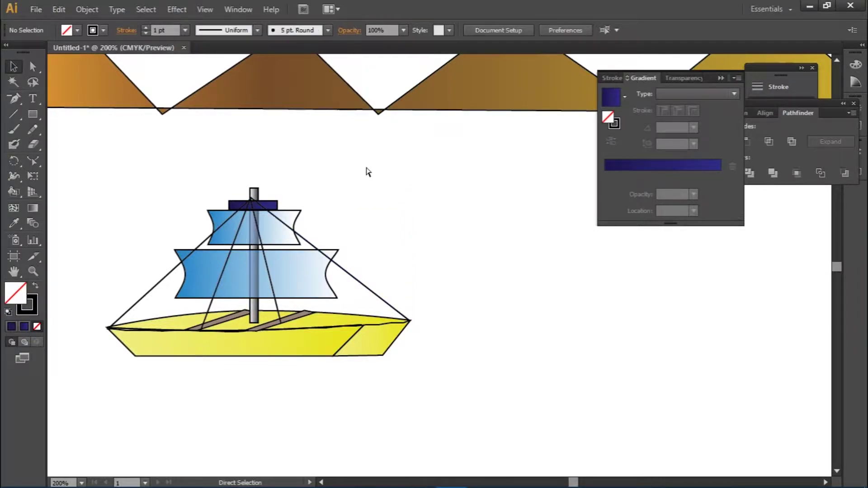
key("ctrl+minus")
key("ctrl+minus")
key("ctrl+minus")
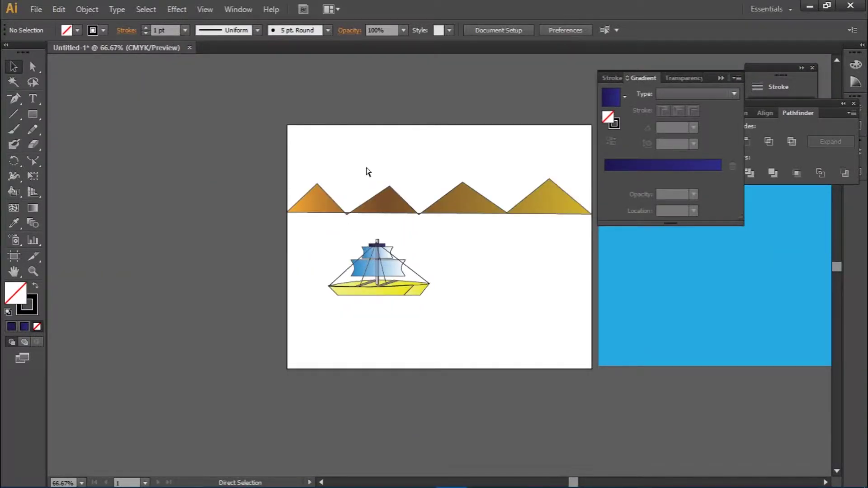
key("ctrl+plus")
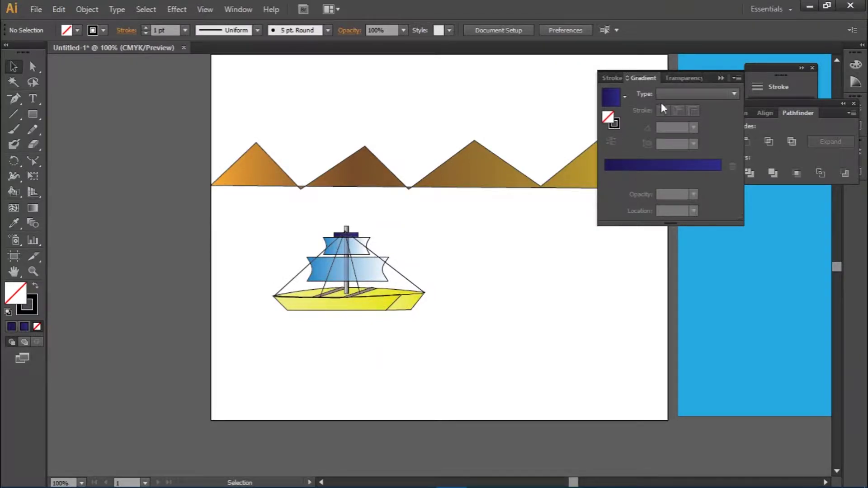
left_click(722, 78)
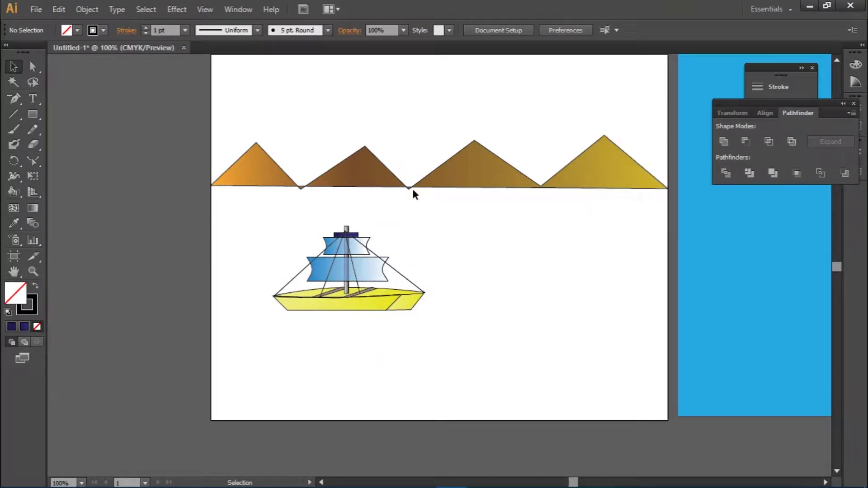
left_click(351, 270)
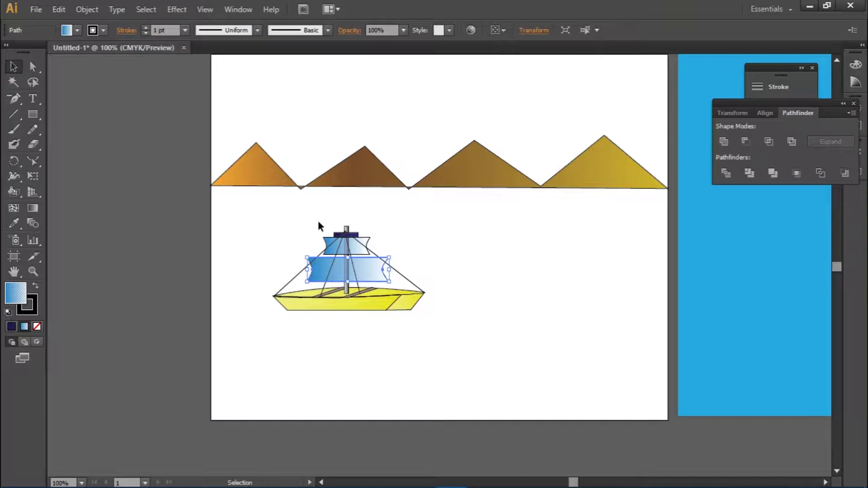
left_click_drag(296, 221, 423, 305)
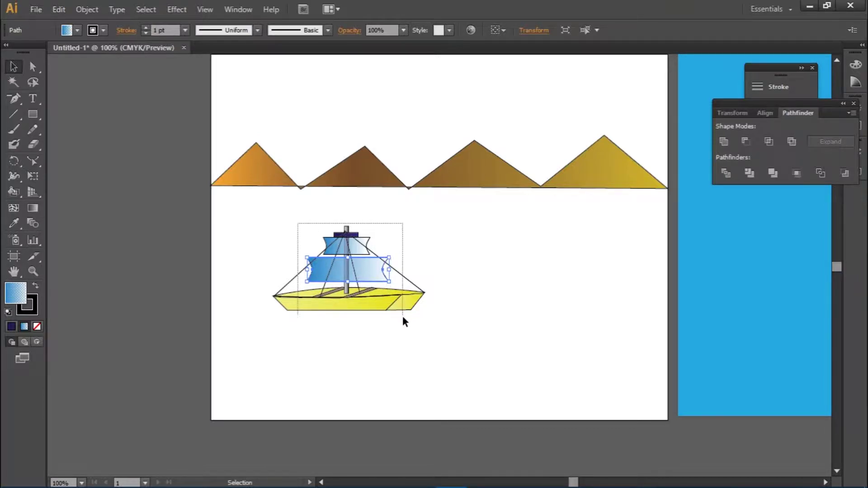
right_click(395, 278)
left_click(427, 336)
Drag the blue rectangle over the artboard as the scene background
left_click(602, 284)
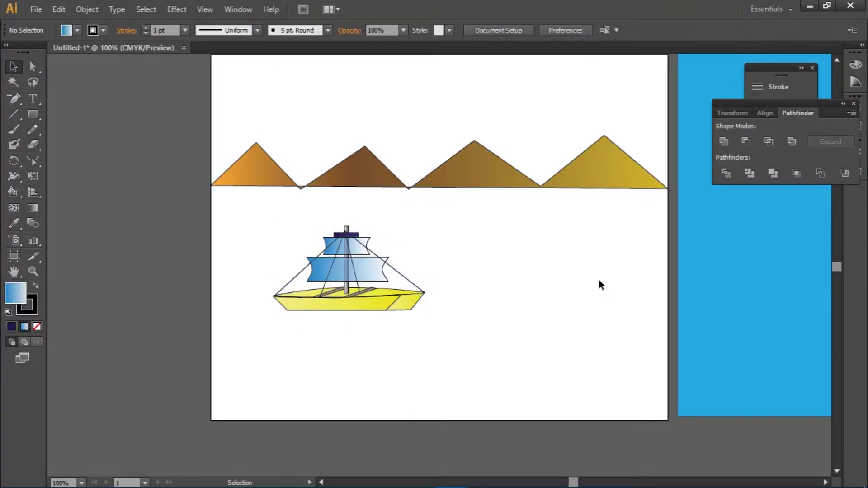
left_click(357, 261)
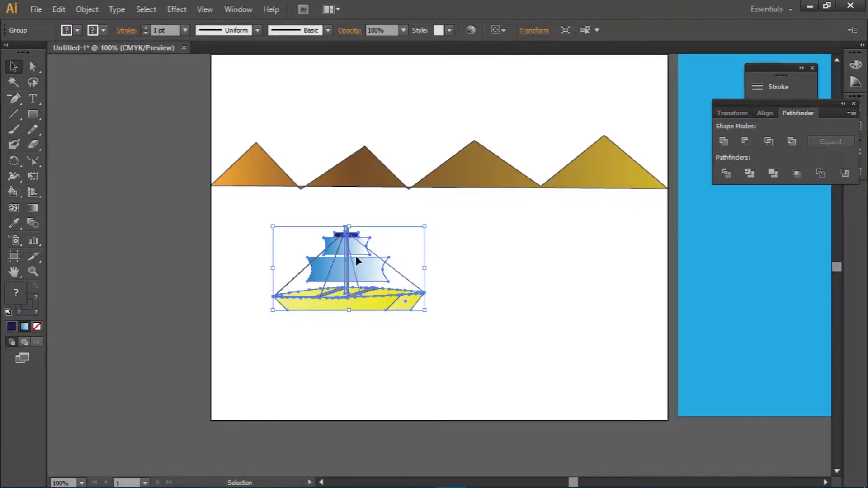
mouse_move(653, 287)
left_mouse_down()
mouse_move(316, 270)
mouse_move(269, 278)
left_mouse_up()
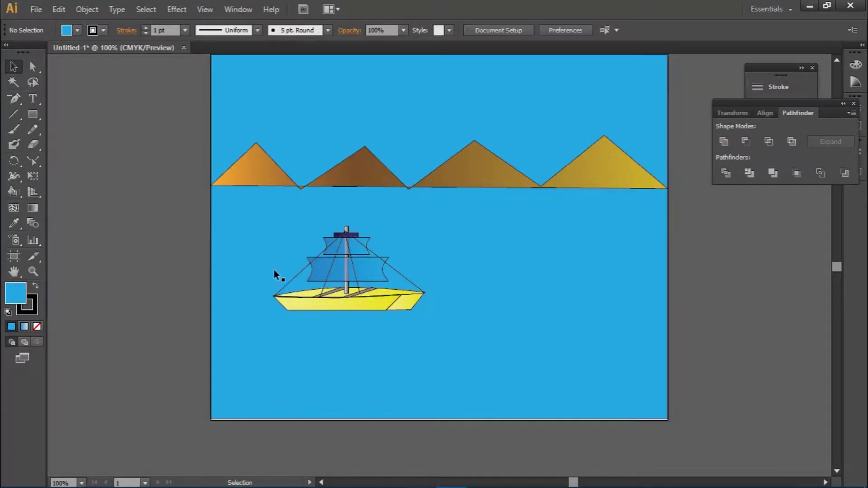
Move the sailboat slightly lower-left and adjust its height
left_click_drag(341, 269, 322, 292)
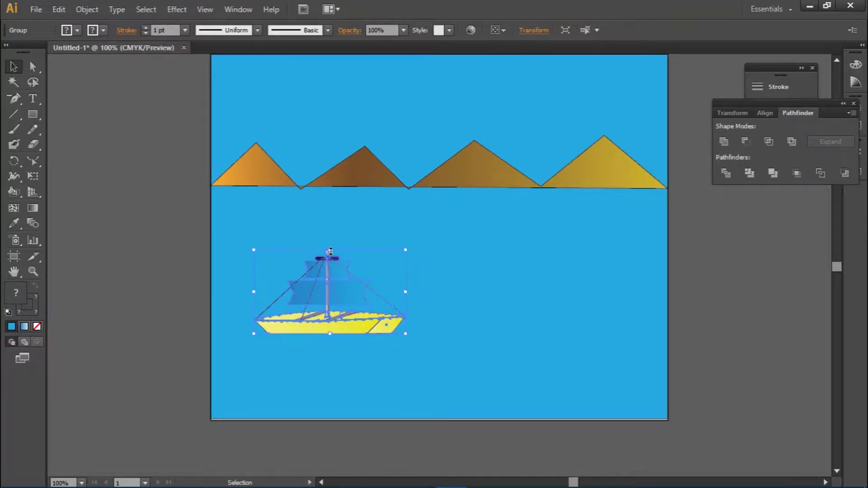
left_click_drag(330, 250, 330, 274)
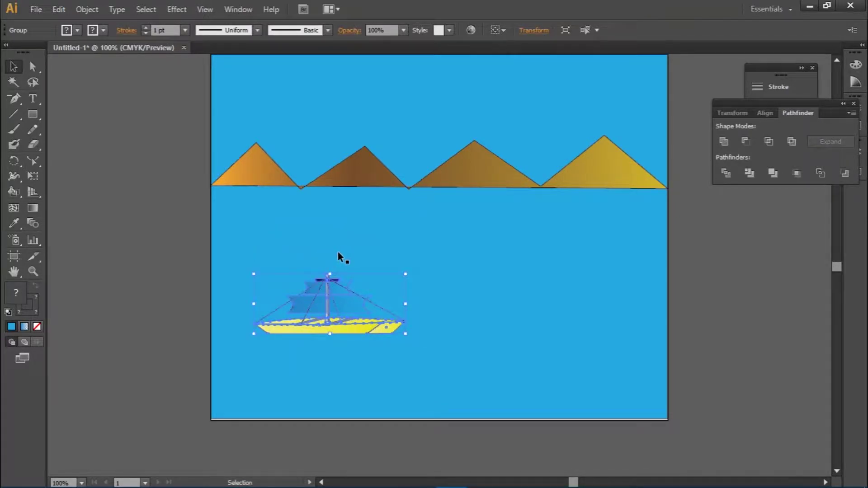
left_click_drag(330, 333, 330, 345)
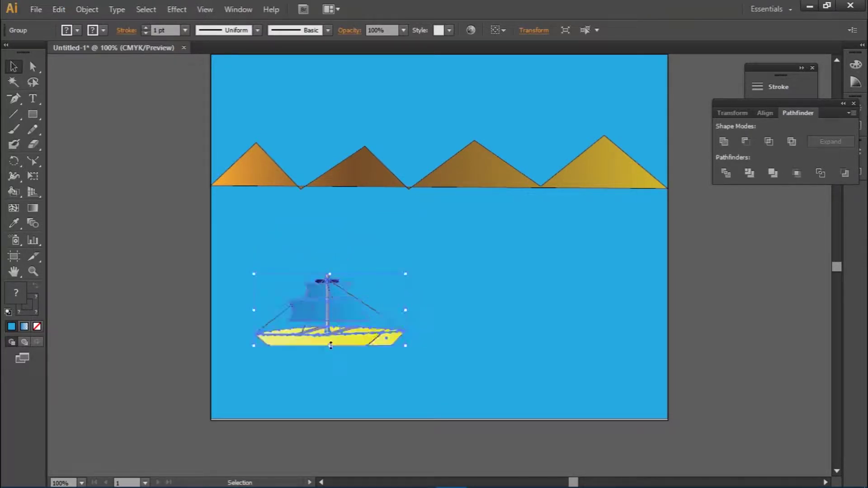
Nudge the blue background rectangle right so it covers the artboard
left_click(419, 312)
left_click(359, 312)
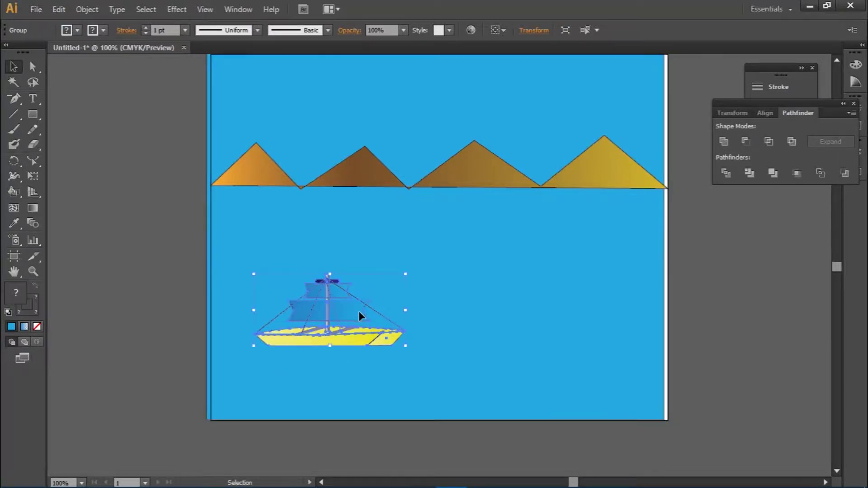
left_click(536, 276)
key("Right")
key("Right")
key("Right")
key("Right")
key("Right")
key("Right")
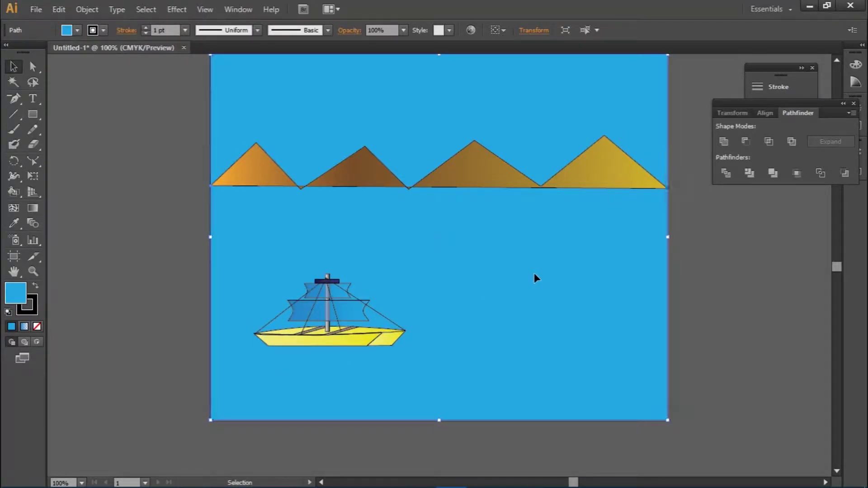
key("Right")
key("Right")
left_click(748, 280)
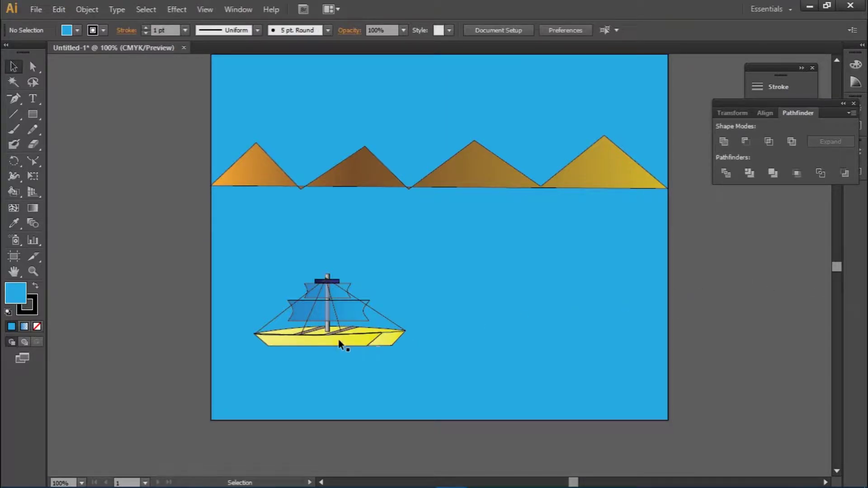
left_click(338, 321)
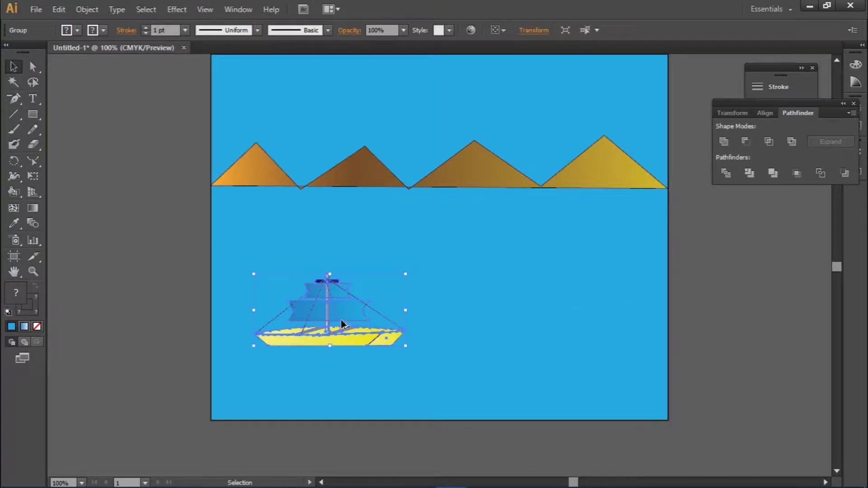
Duplicate the sailboat to the right of the original
left_click_drag(338, 320, 548, 265)
left_click(691, 266)
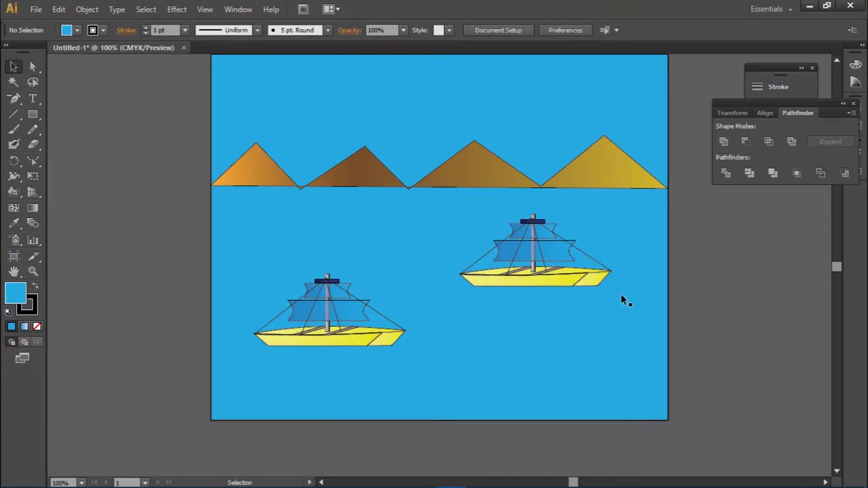
scroll(622, 296, "up", 4)
scroll(625, 294, "down", 1)
scroll(625, 294, "down", 1)
scroll(625, 294, "down", 1)
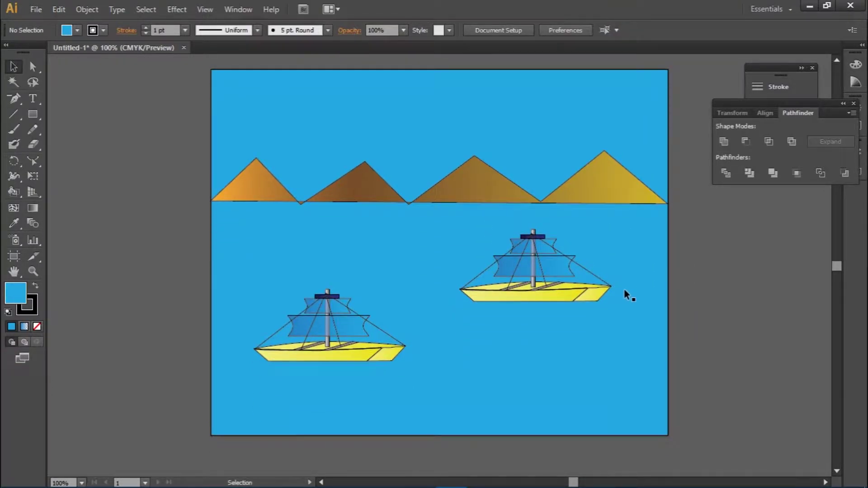
Nudge the mountain range and the new right-hand sailboat slightly down
left_click(479, 195)
key("Down")
key("Down")
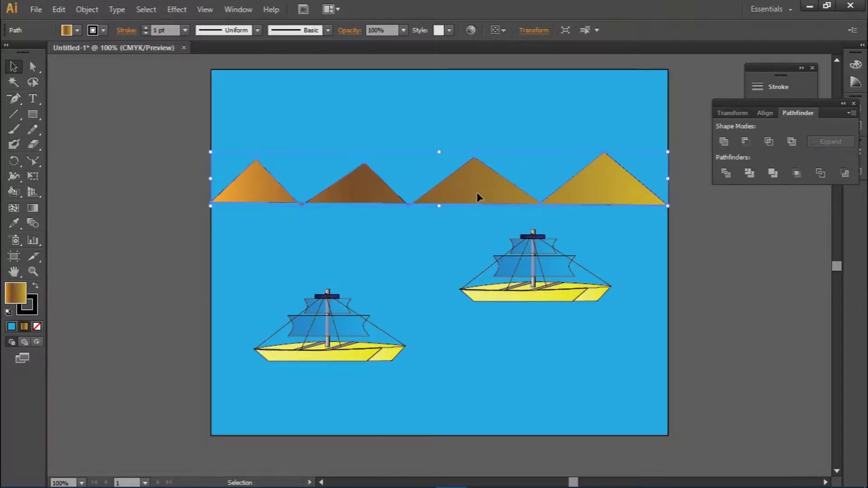
key("Down")
key("Down")
key("Down")
key("Down")
key("Down")
key("Down")
key("Down")
key("Down")
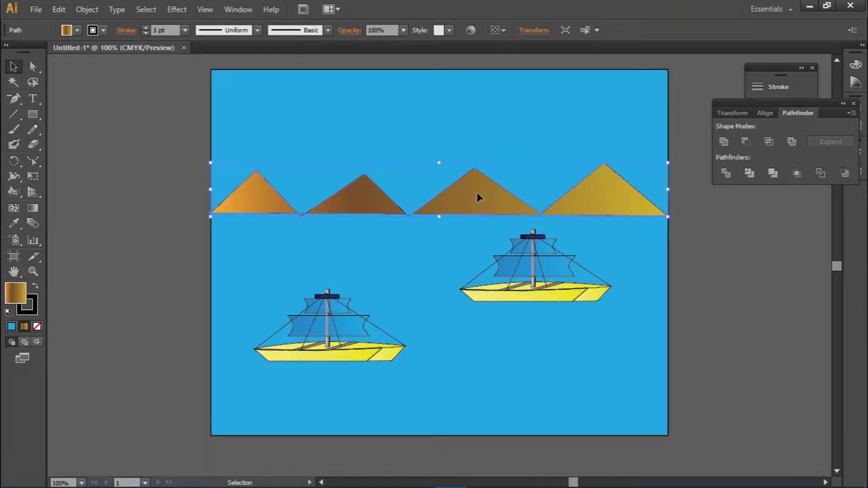
key("Down")
key("Down")
key("Down")
key("Down")
key("Down")
key("Down")
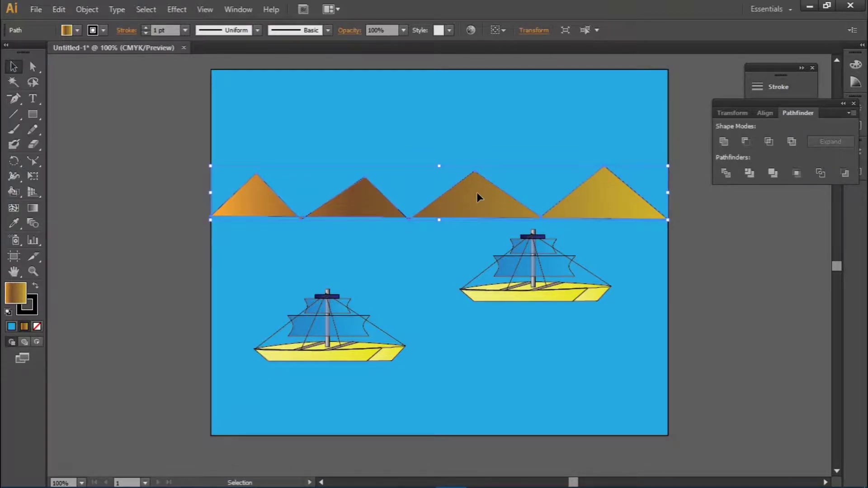
key("Down")
key("Down")
key("Down")
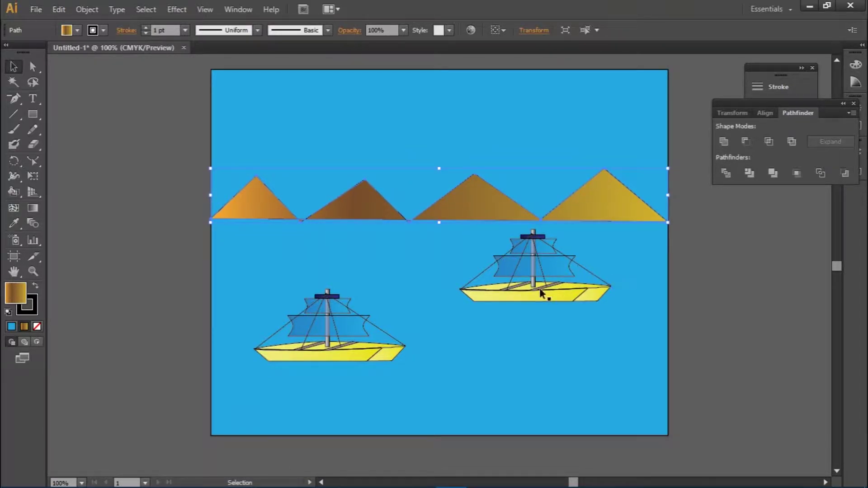
left_click(544, 280)
key("Down")
key("Down")
key("Down")
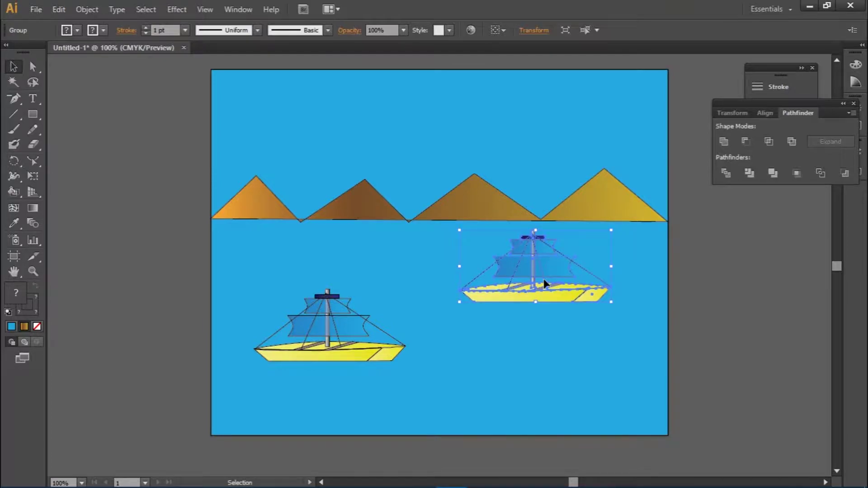
key("Down")
key("Down")
key("Down")
key("Down")
key("Down")
key("Down")
key("Down")
key("Down")
key("Down")
key("Down")
key("Down")
key("Down")
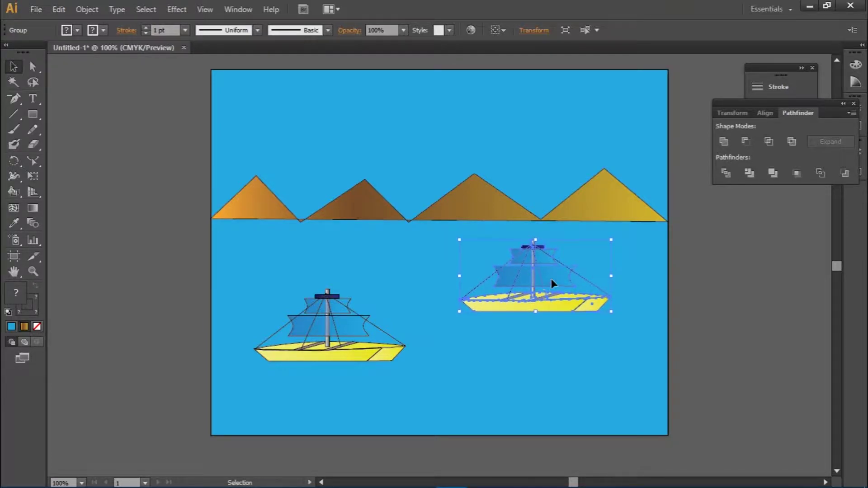
left_click(739, 271)
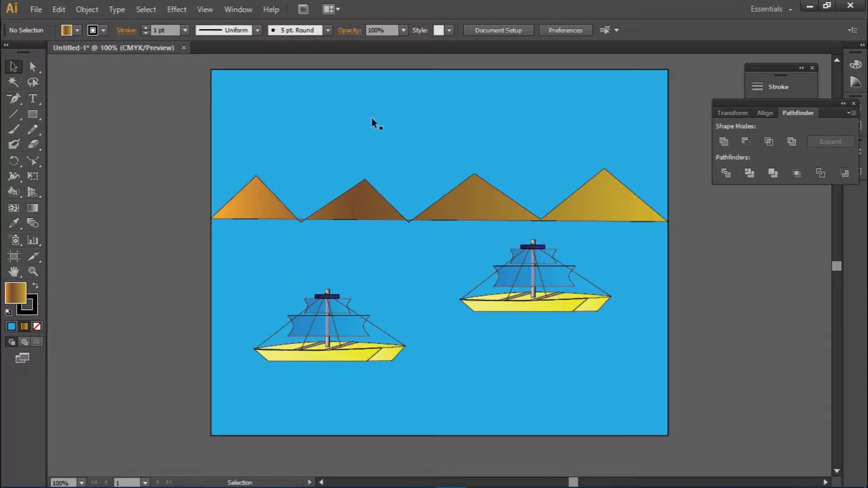
Show the Symbols panel and open its Nature symbol library beside the artboard
left_click(238, 9)
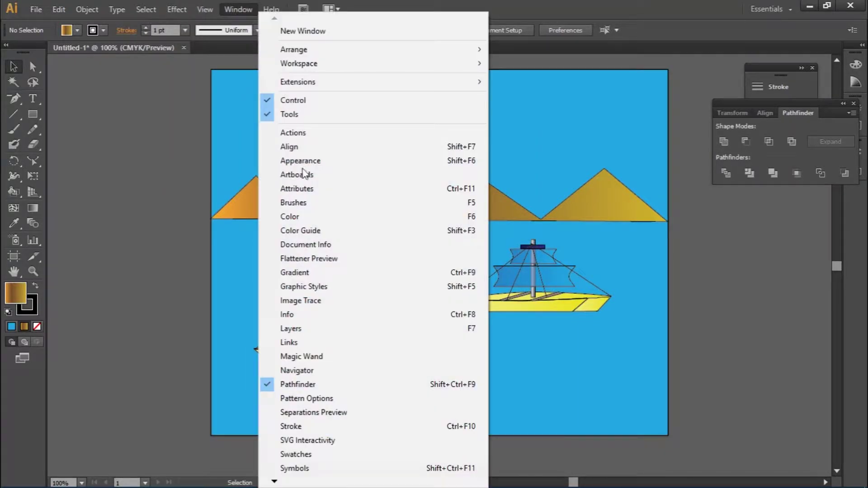
left_click(334, 469)
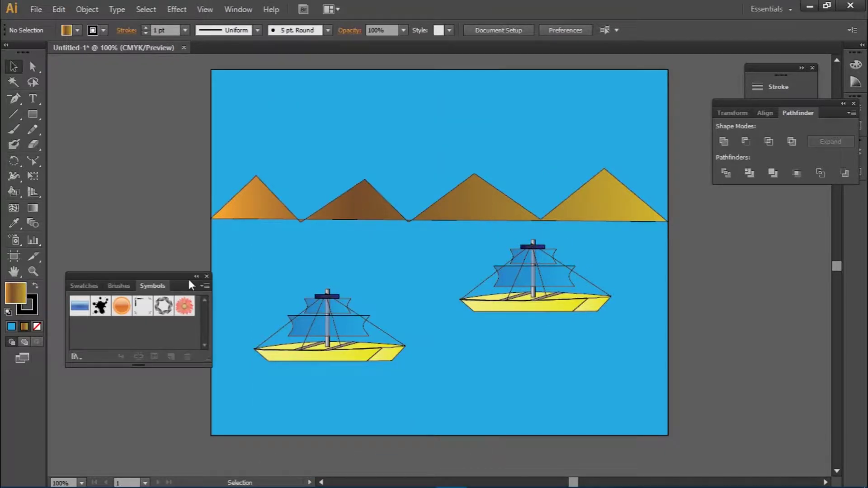
left_click_drag(185, 276, 180, 101)
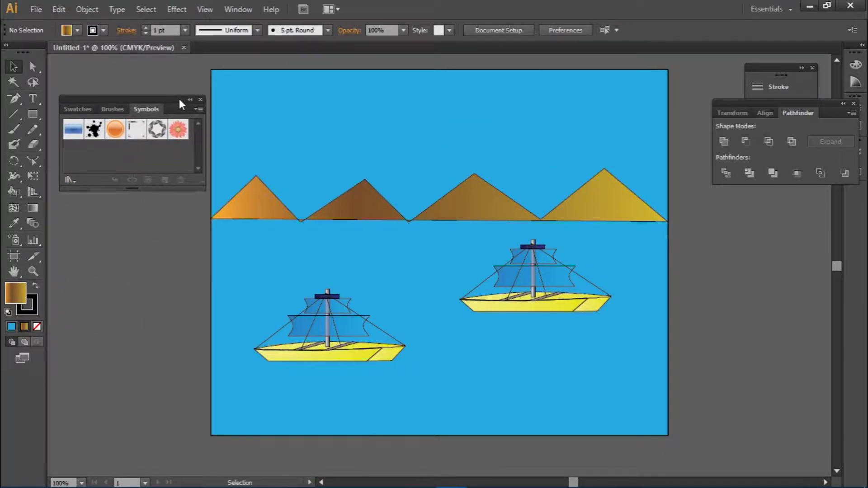
left_click(198, 109)
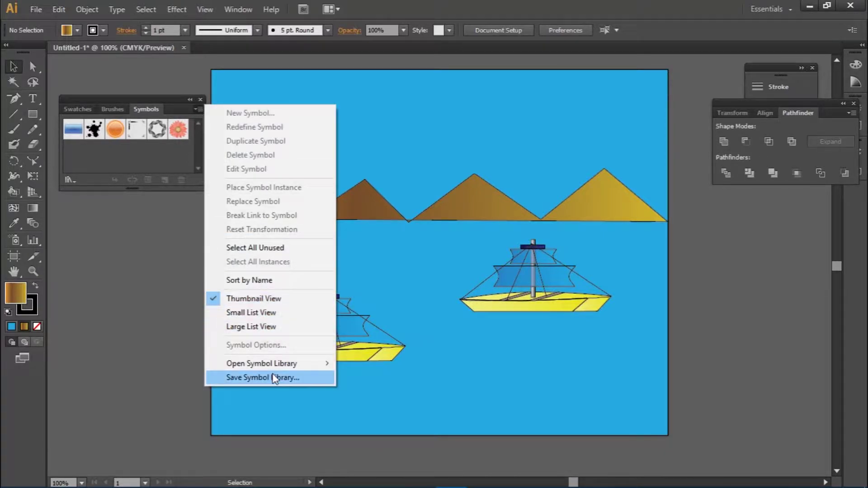
mouse_move(262, 364)
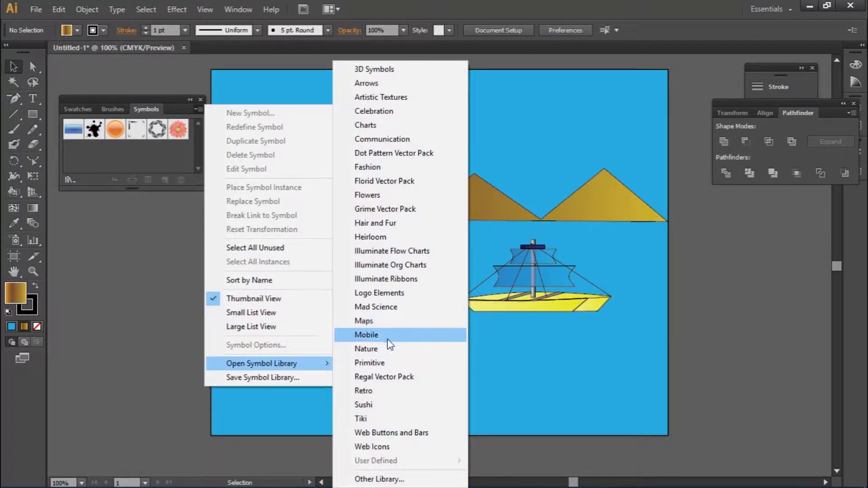
left_click(387, 349)
mouse_move(412, 218)
left_mouse_down()
mouse_move(238, 232)
mouse_move(542, 211)
left_mouse_up()
left_click_drag(685, 224, 731, 217)
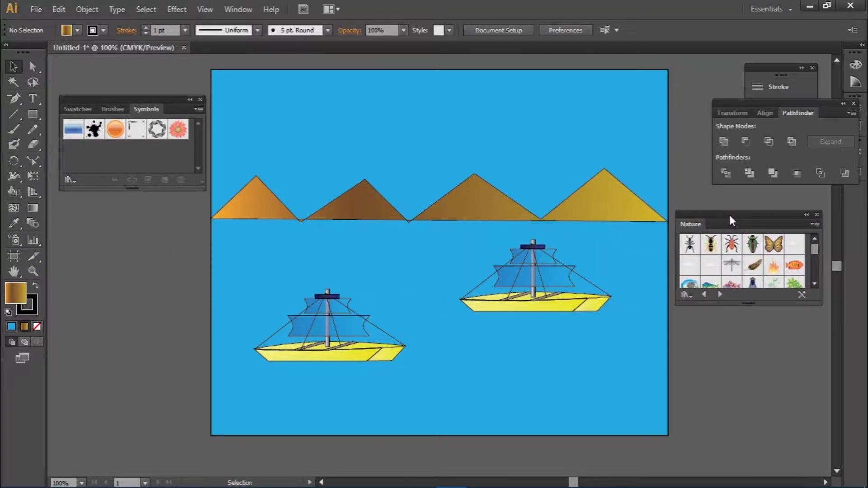
Drag a Grass 4 symbol onto the base of the left mountain
left_click(813, 265)
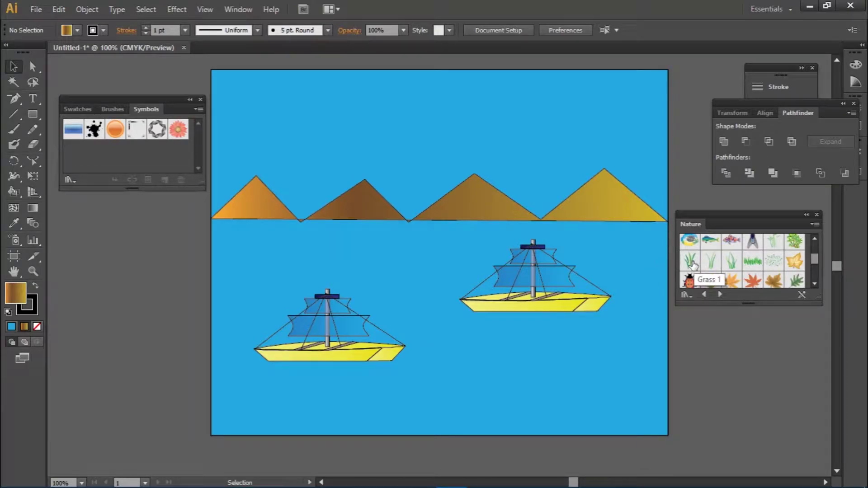
left_click_drag(731, 262, 489, 333)
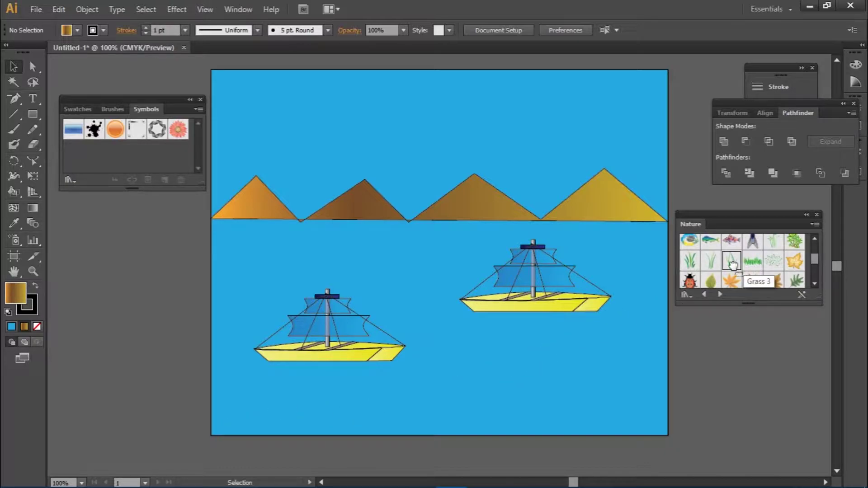
left_click_drag(750, 266, 316, 235)
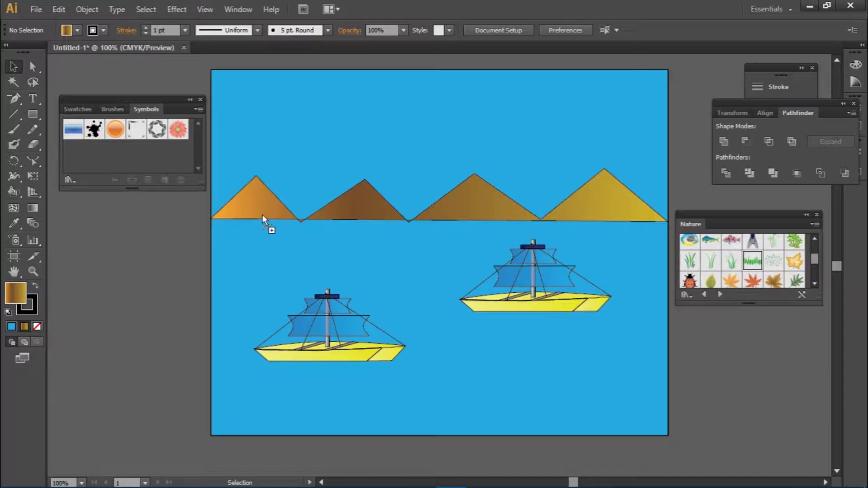
Zoom to 200% and Alt-drag Grass 4 copies rightward along the shoreline
left_click_drag(263, 214, 259, 213)
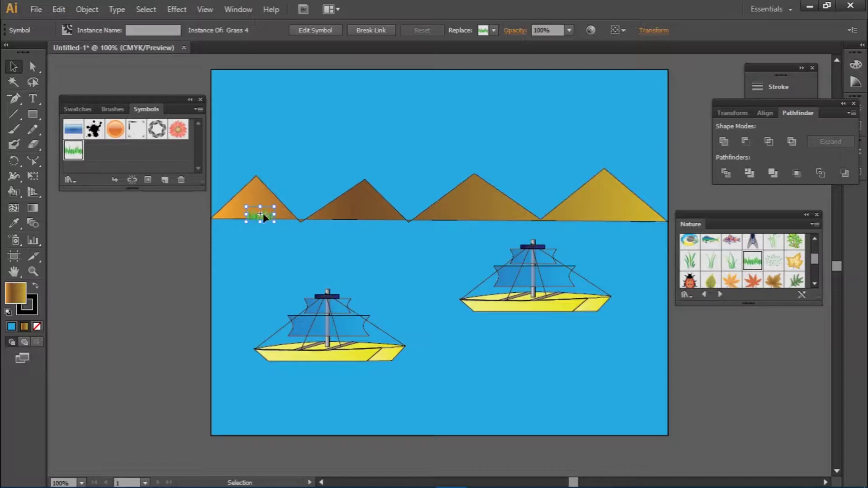
key("ctrl")
key("ctrl+plus")
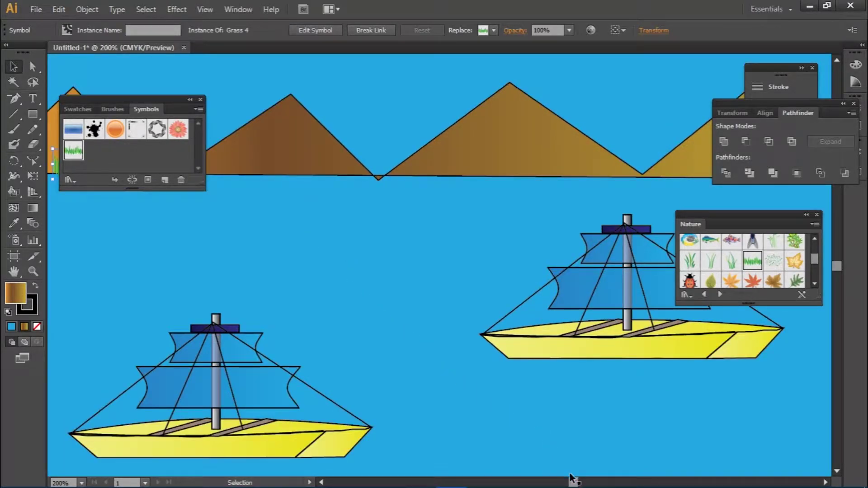
left_click_drag(574, 482, 568, 483)
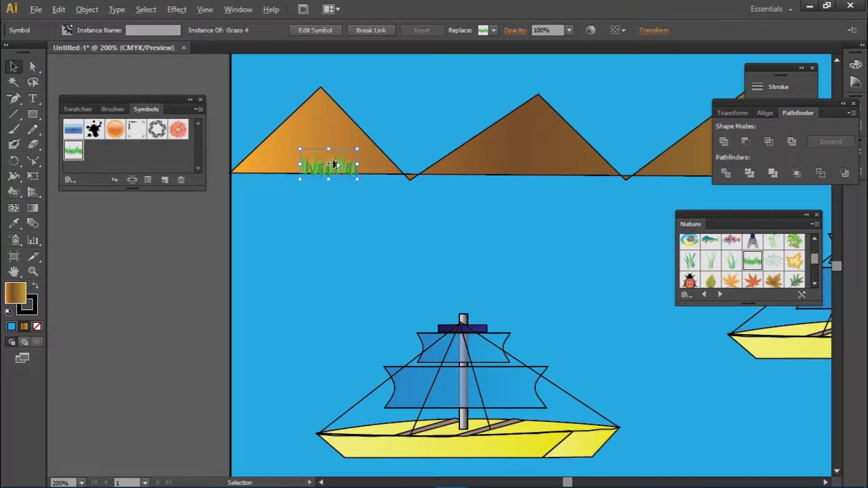
left_click_drag(333, 160, 384, 165)
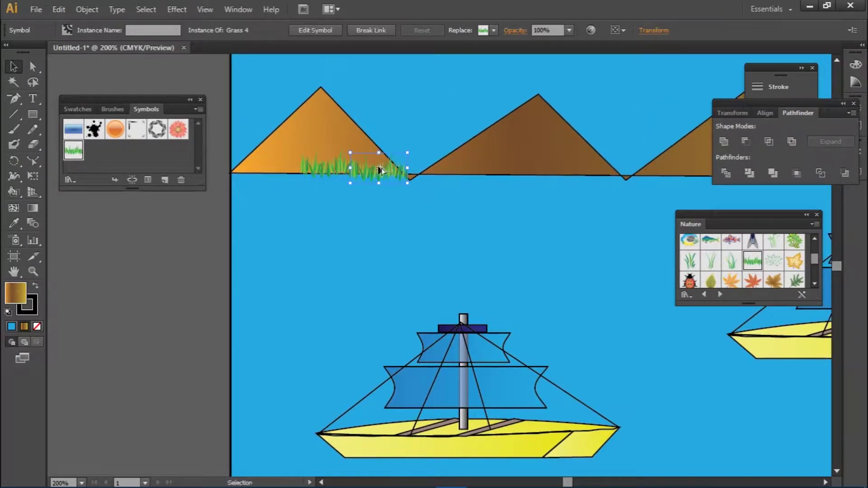
left_click_drag(384, 166, 472, 171)
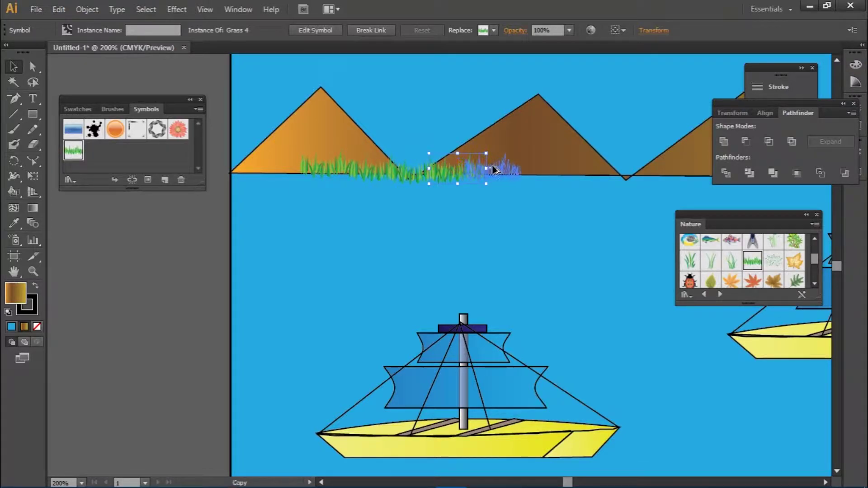
left_click_drag(471, 171, 623, 173)
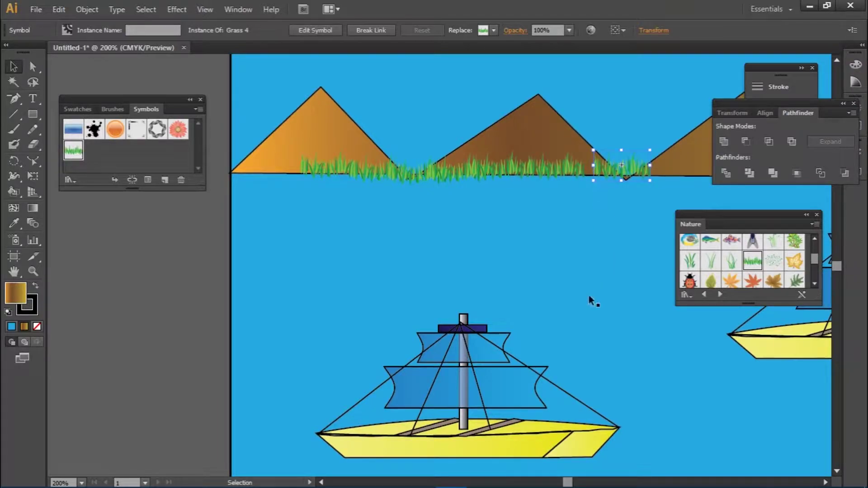
Continue the grass copies under the right-hand mountains
left_click_drag(568, 482, 580, 481)
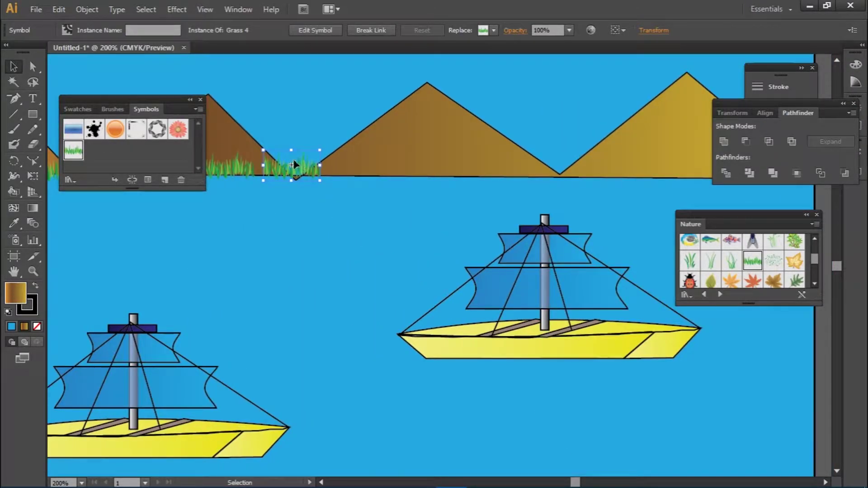
mouse_move(293, 168)
left_mouse_down()
mouse_move(434, 169)
mouse_move(280, 179)
left_mouse_up()
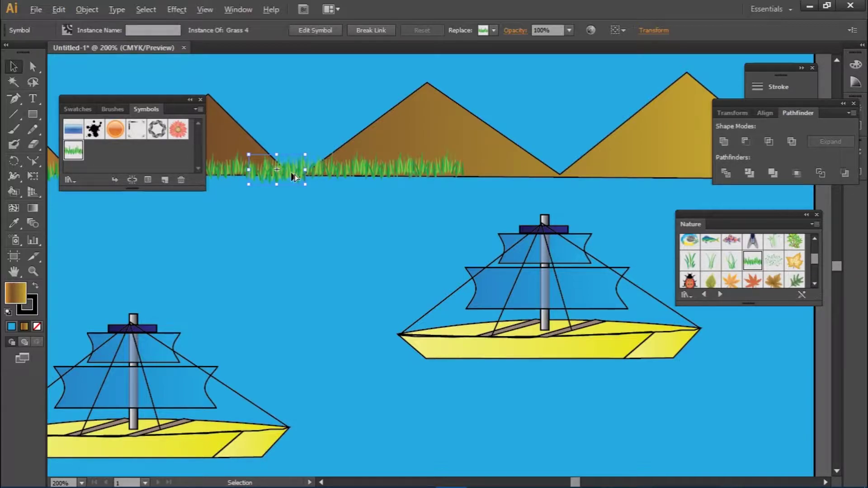
left_click_drag(294, 174, 570, 172)
scroll(561, 174, "up", 1)
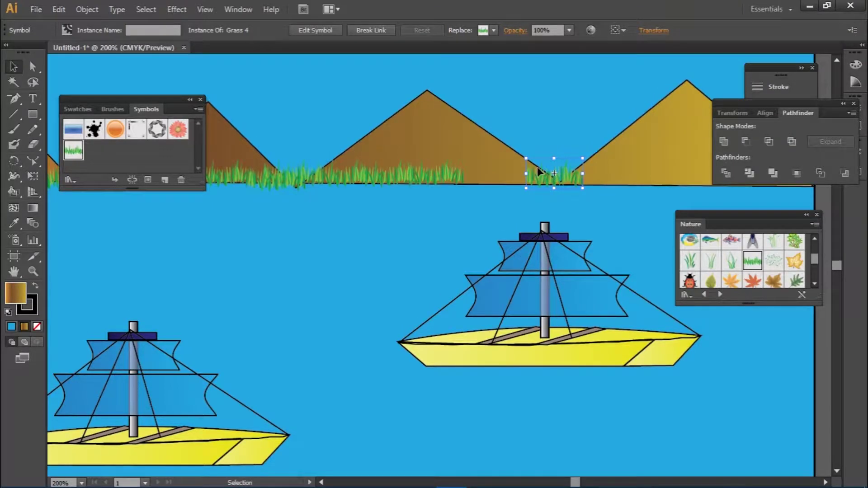
left_click_drag(570, 178, 598, 180)
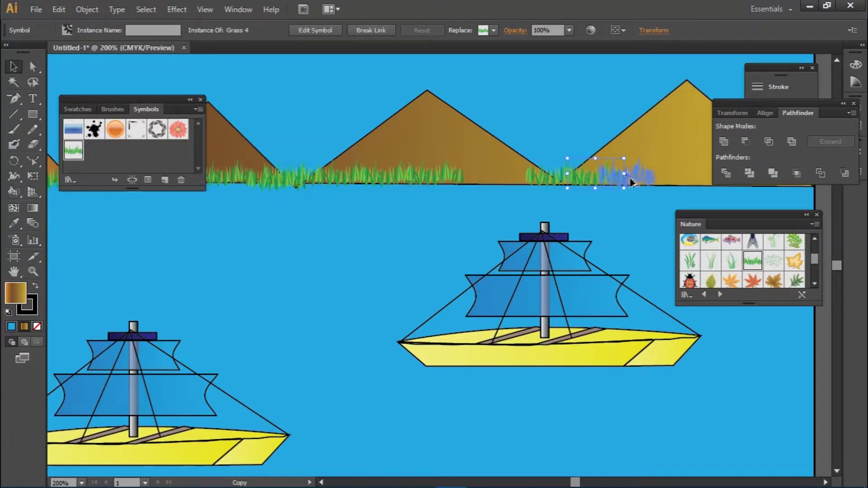
left_click_drag(598, 181, 679, 180)
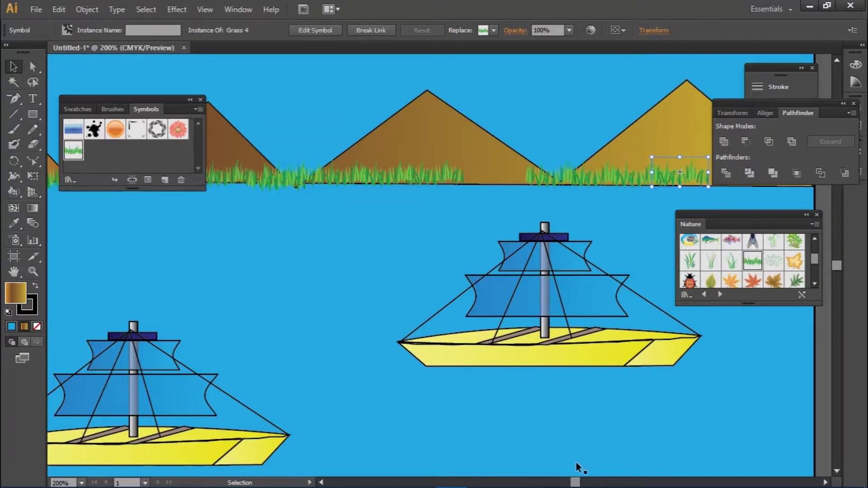
left_click_drag(575, 483, 581, 482)
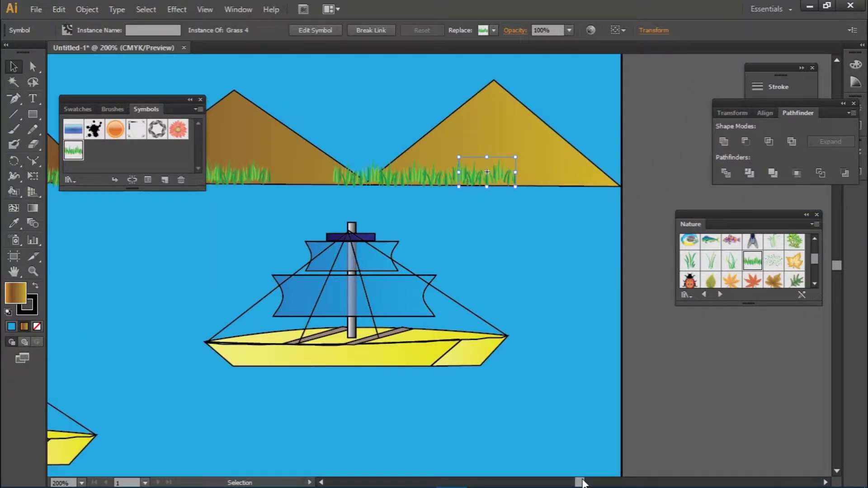
left_click_drag(496, 179, 563, 182)
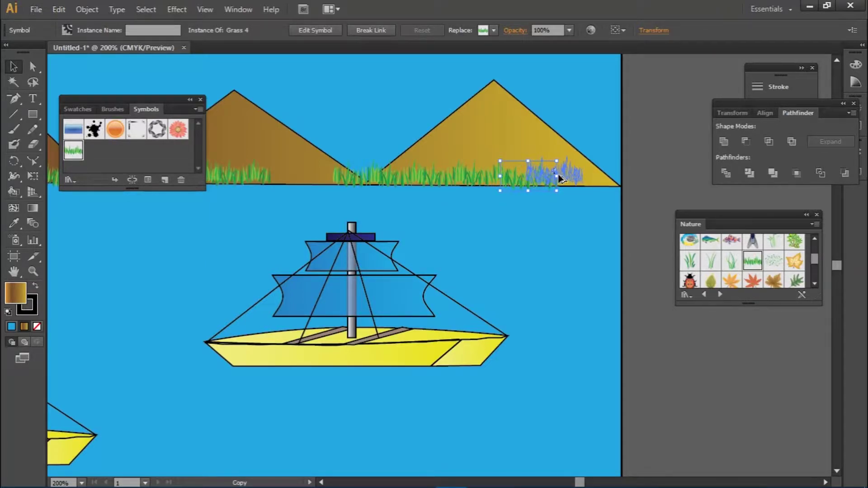
Drag a Trees 1 symbol from the Nature library into the scene
scroll(414, 178, "up", 1)
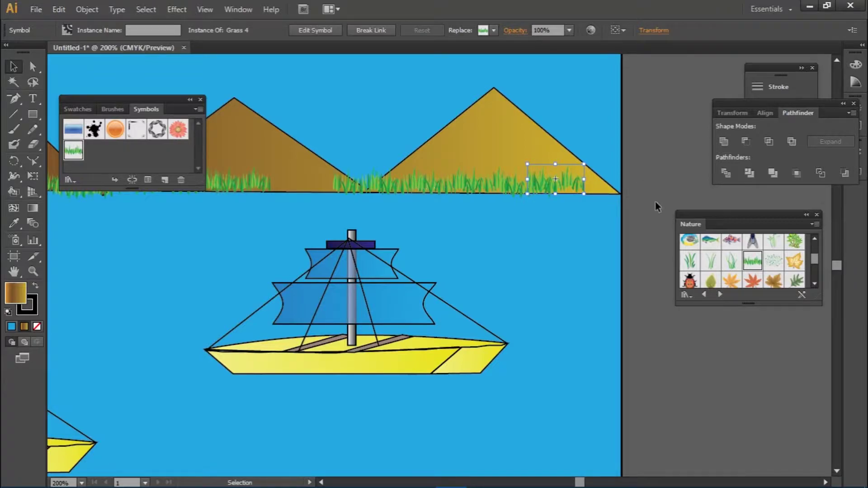
left_click_drag(813, 257, 810, 275)
left_click_drag(719, 284, 365, 165)
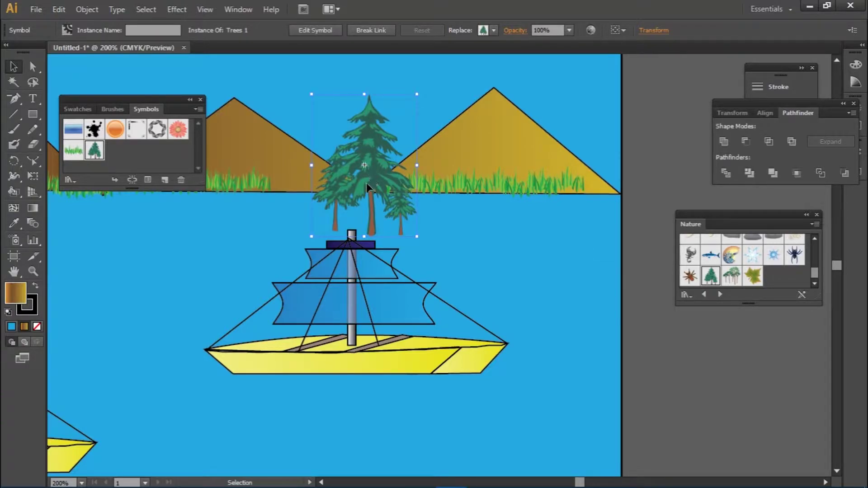
Shrink the Trees 1 pine to a small size
left_click(365, 90)
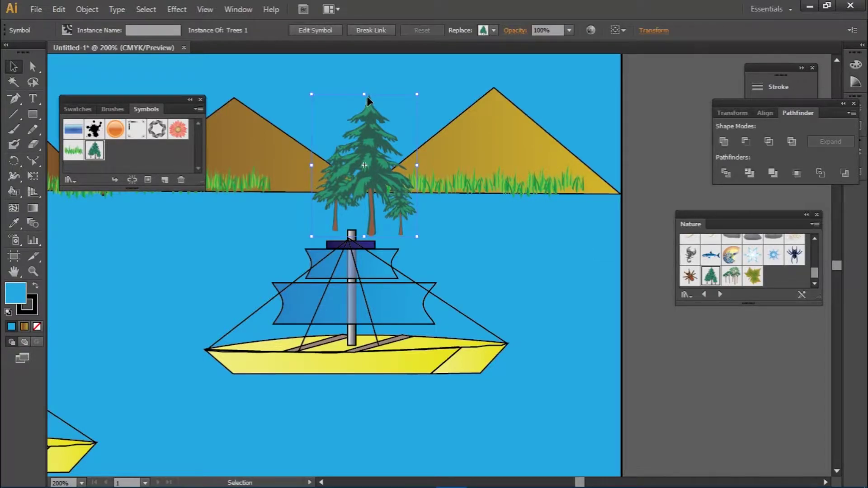
left_click_drag(363, 93, 364, 152)
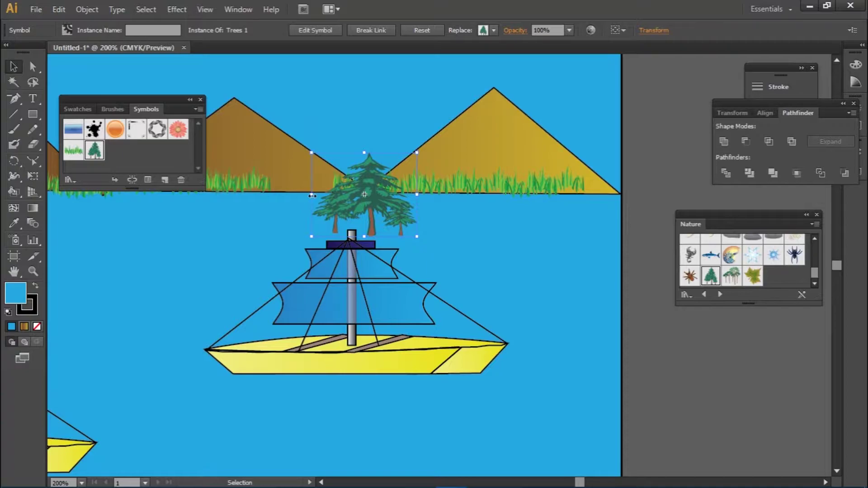
mouse_move(312, 195)
left_mouse_down()
mouse_move(366, 177)
mouse_move(360, 153)
mouse_move(601, 170)
mouse_move(231, 168)
mouse_move(597, 162)
left_mouse_up()
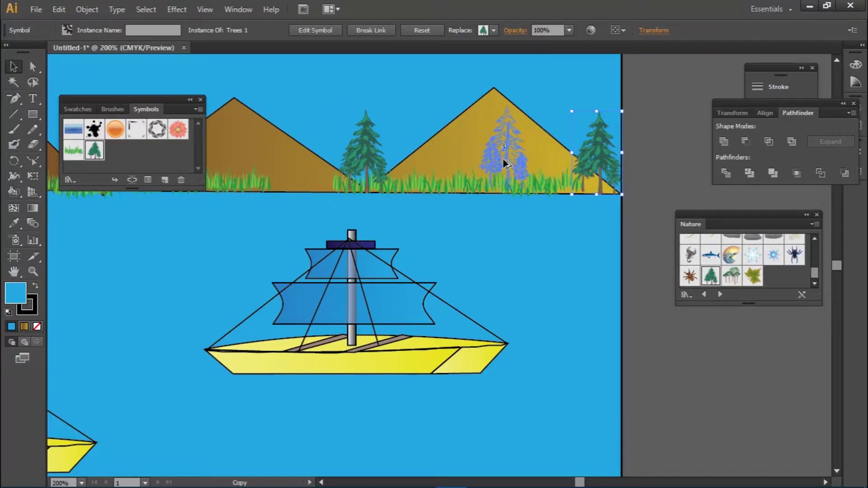
Copy the pine along the mountains, deleting the misplaced middle copy
left_click_drag(597, 162, 495, 160)
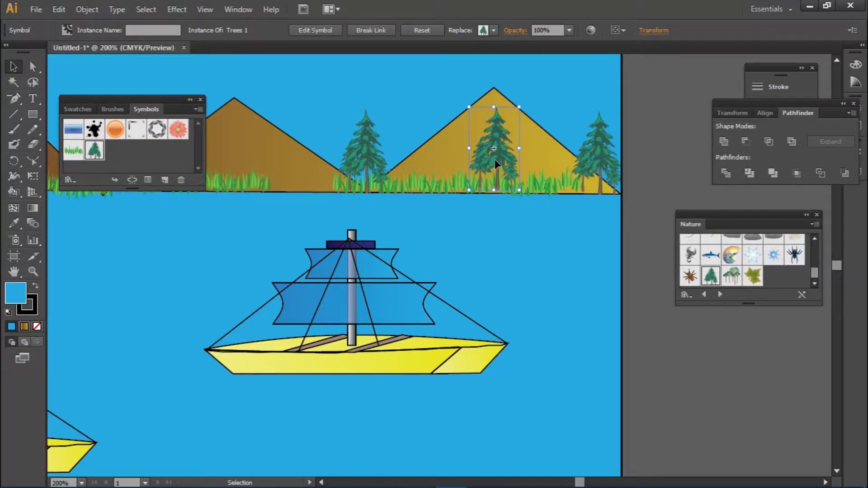
key("Delete")
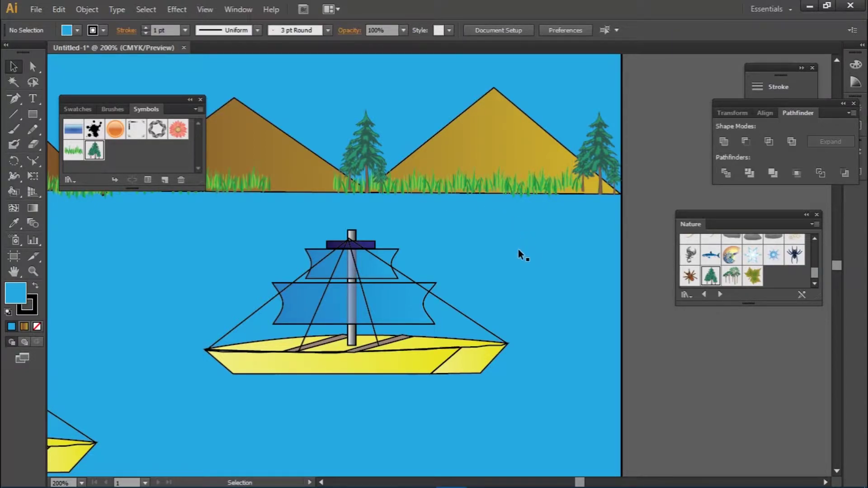
key("a")
key("ctrl+minus")
key("ctrl+minus")
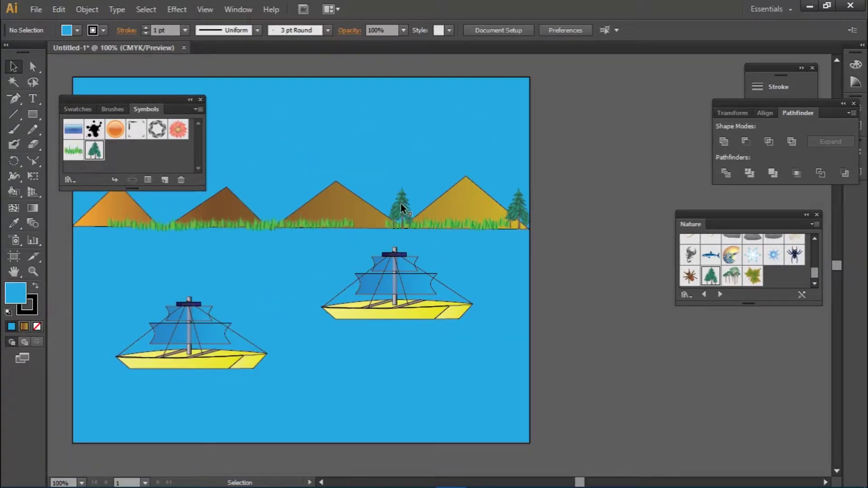
left_click_drag(400, 204, 88, 207)
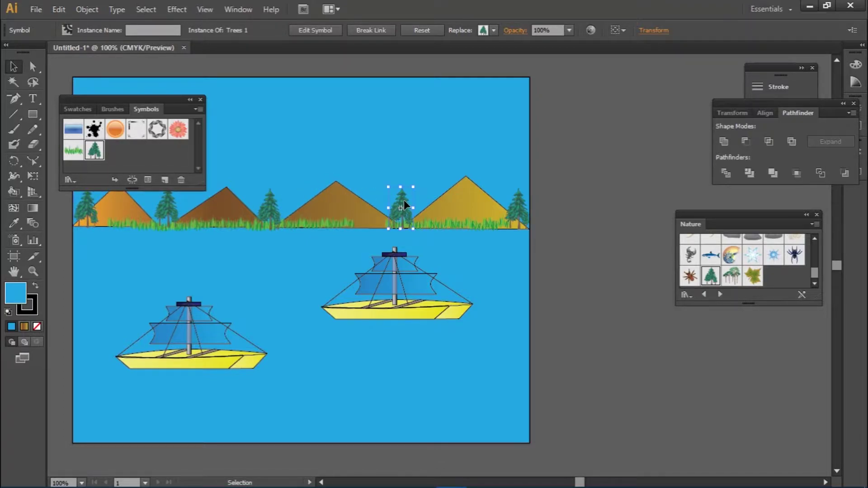
scroll(346, 198, "up", 1)
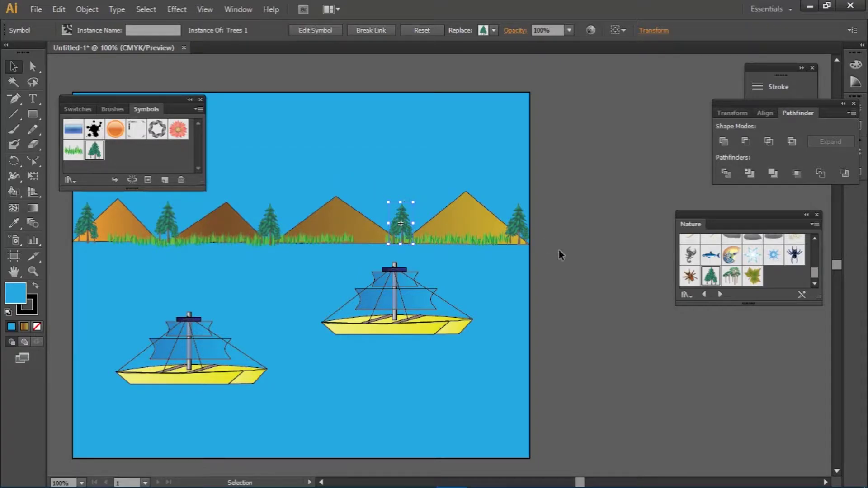
left_click_drag(585, 480, 570, 482)
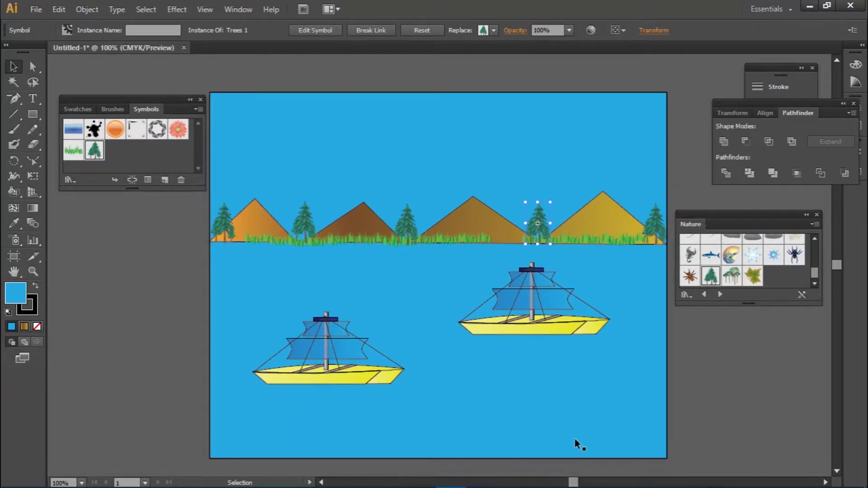
scroll(523, 306, "down", 2)
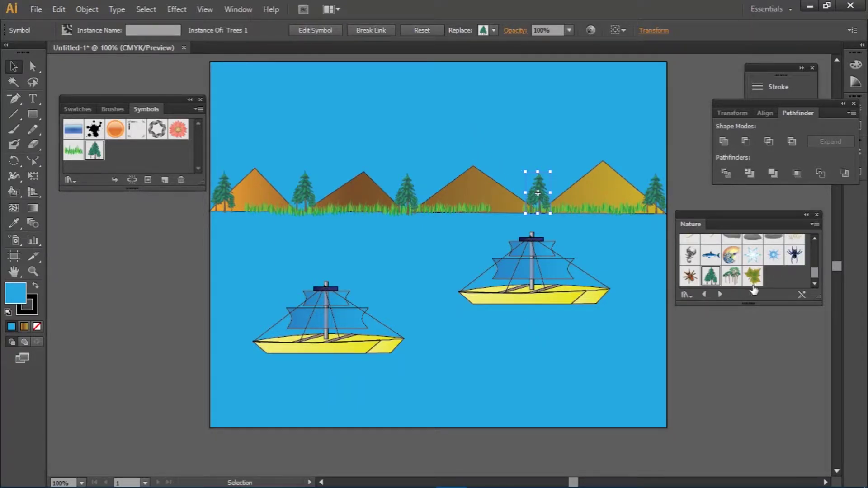
Place and resize a Grass 2 clump at the lower-left of the water
left_click_drag(816, 274, 815, 268)
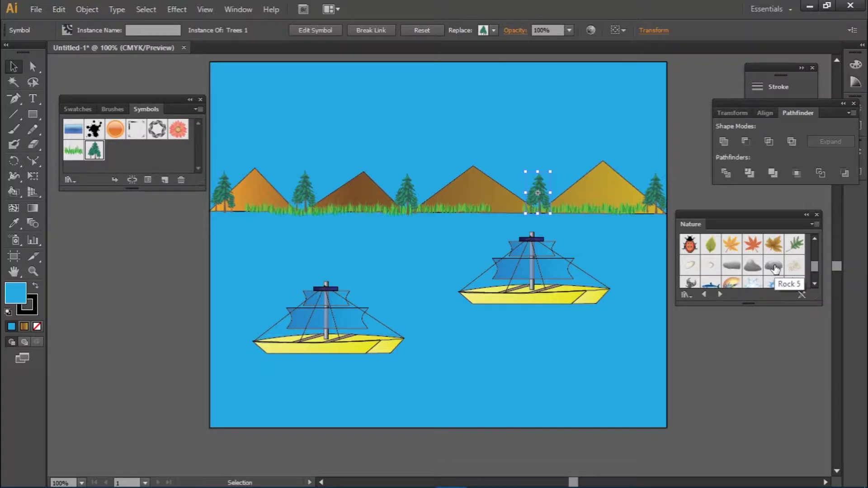
left_click_drag(814, 268, 815, 261)
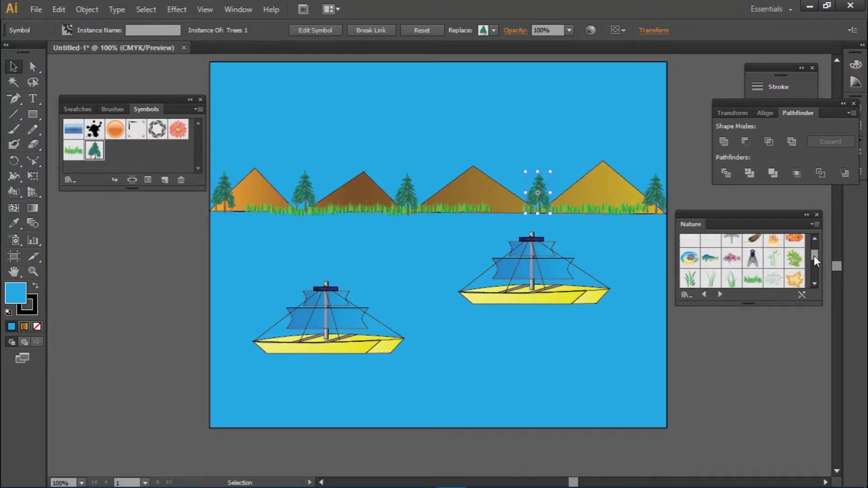
left_click_drag(711, 255, 401, 362)
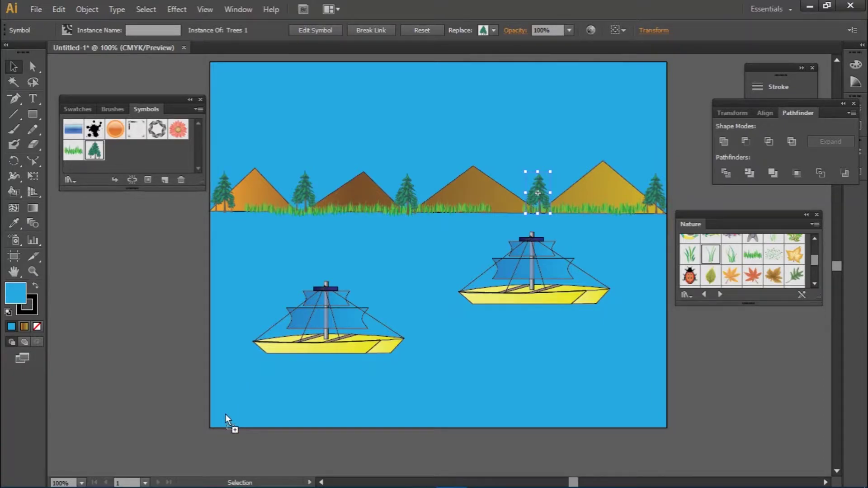
left_click_drag(225, 413, 245, 414)
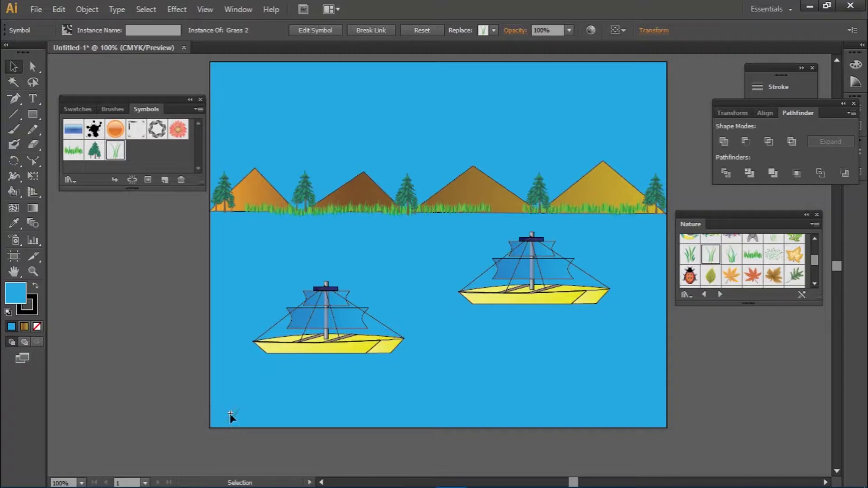
left_click_drag(230, 423, 231, 427)
left_click_drag(221, 416, 229, 398)
Add Grass 3 at the bottom-left corner and Alt-drag two copies rightward
key("ctrl+plus")
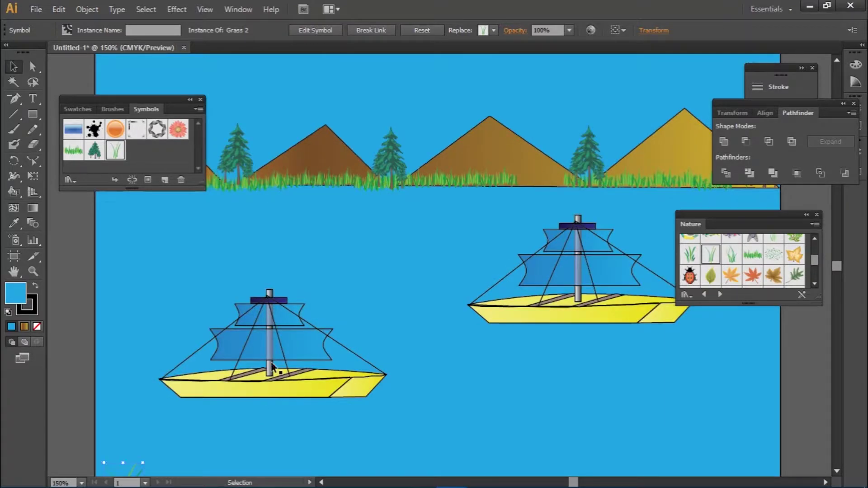
scroll(272, 367, "down", 3)
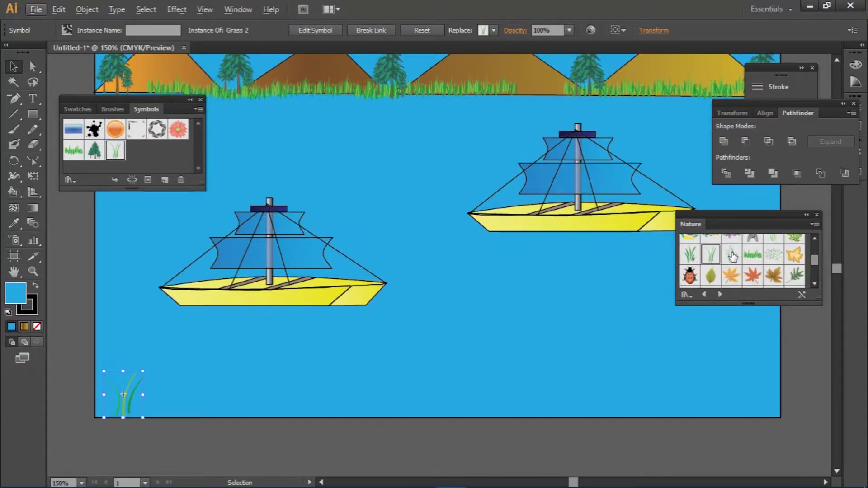
left_click_drag(732, 255, 372, 371)
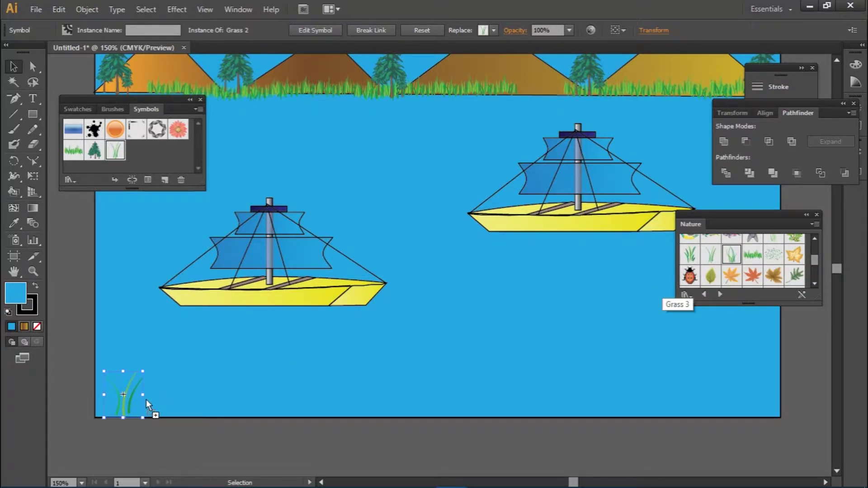
left_click_drag(151, 398, 145, 400)
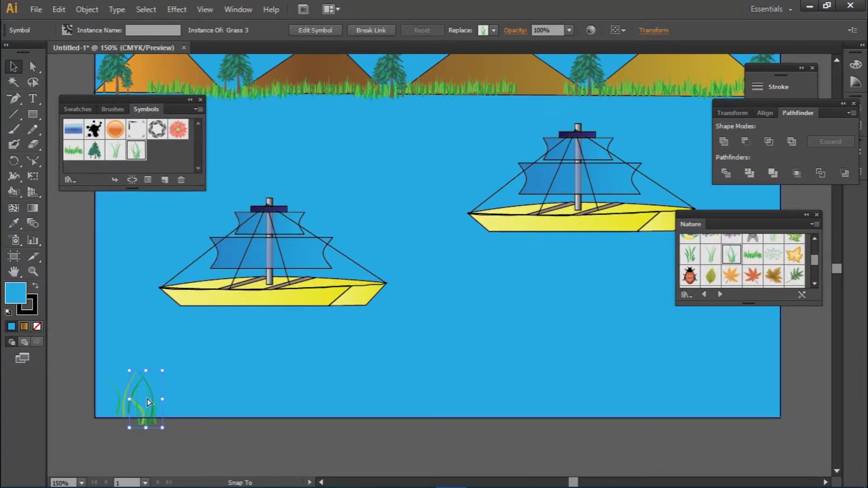
left_click(147, 399)
left_click(149, 405)
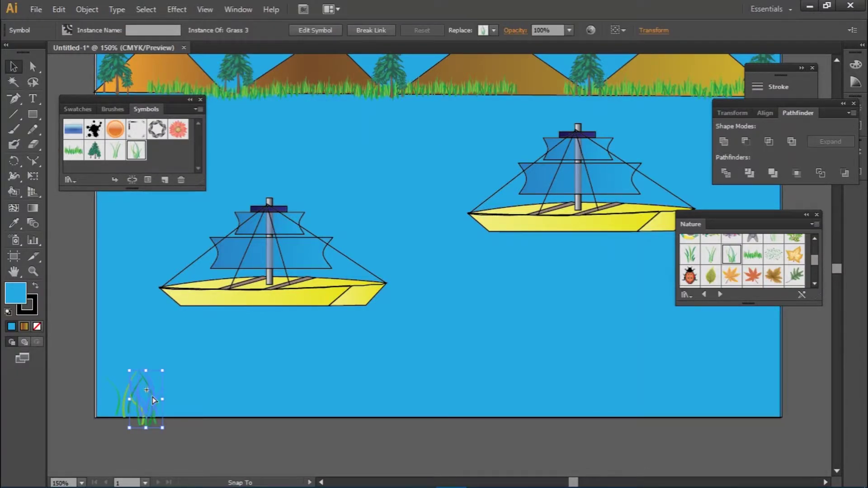
mouse_move(153, 400)
left_mouse_down()
mouse_move(124, 396)
mouse_move(190, 403)
left_mouse_up()
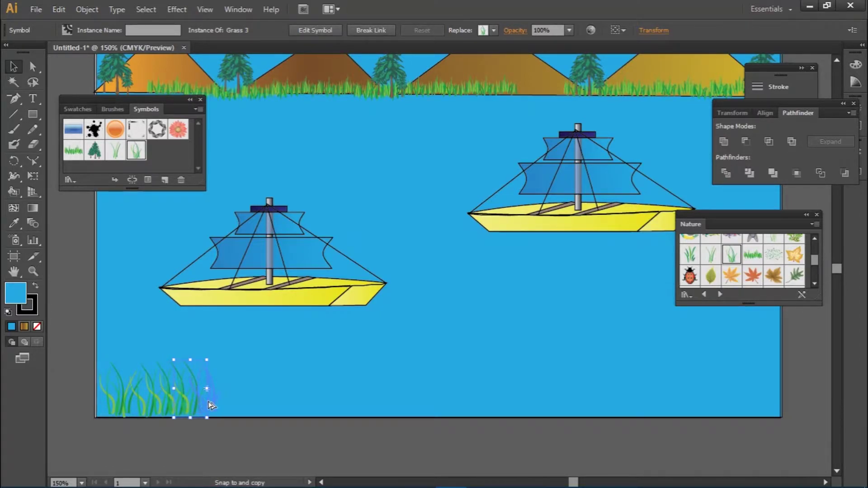
left_click_drag(203, 405, 319, 404)
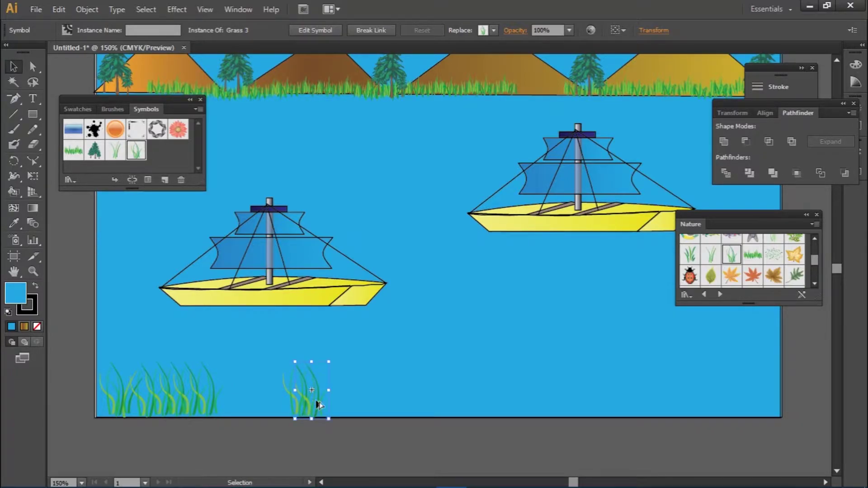
left_click_drag(813, 265, 814, 249)
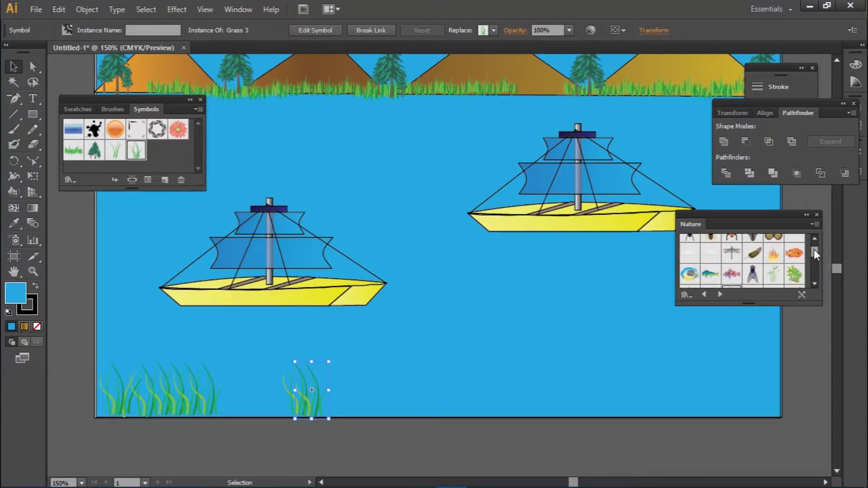
Place a Foliage 2 bush beside the bottom grass
left_click_drag(797, 277, 364, 351)
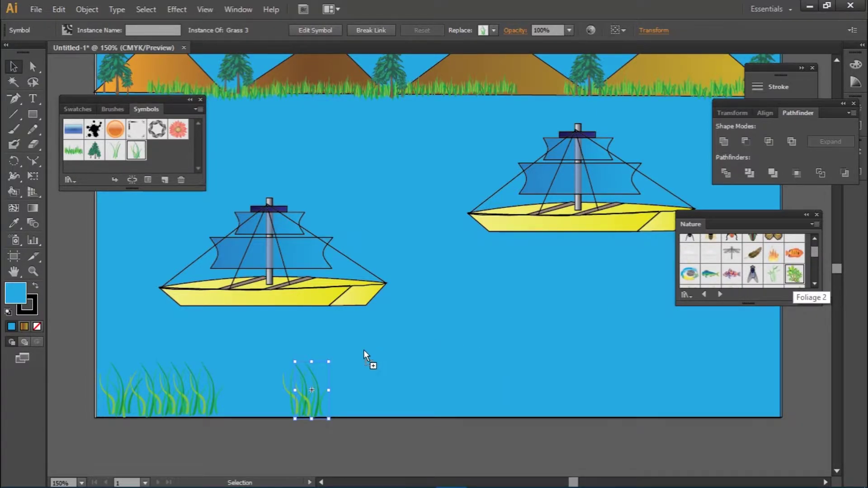
mouse_move(340, 391)
left_mouse_down()
mouse_move(326, 402)
mouse_move(351, 387)
mouse_move(341, 384)
left_mouse_up()
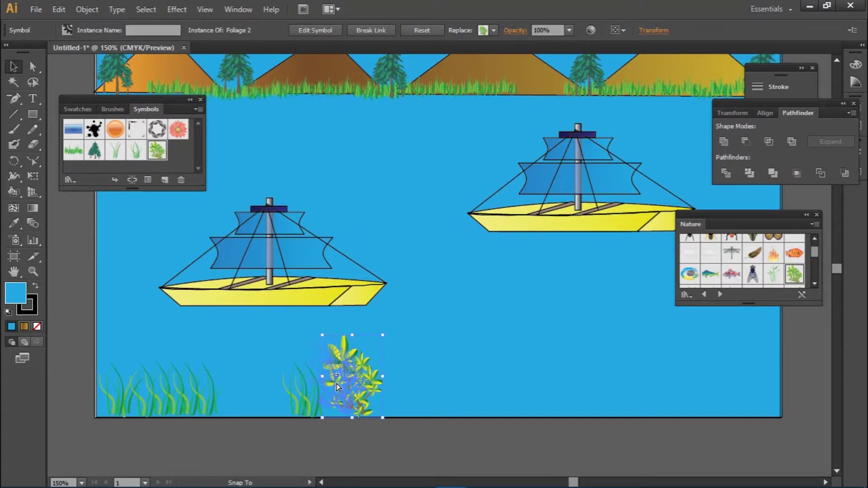
left_click_drag(341, 385, 337, 385)
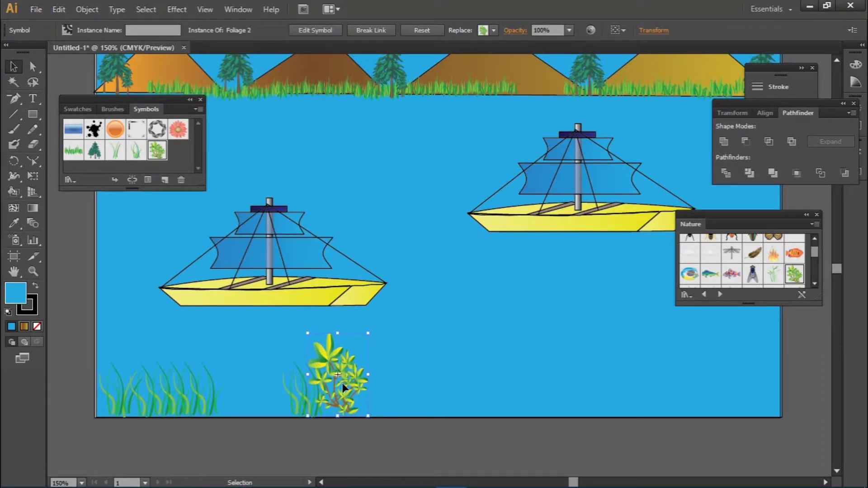
Copy the grass clump to the right of the foliage
left_click(300, 388)
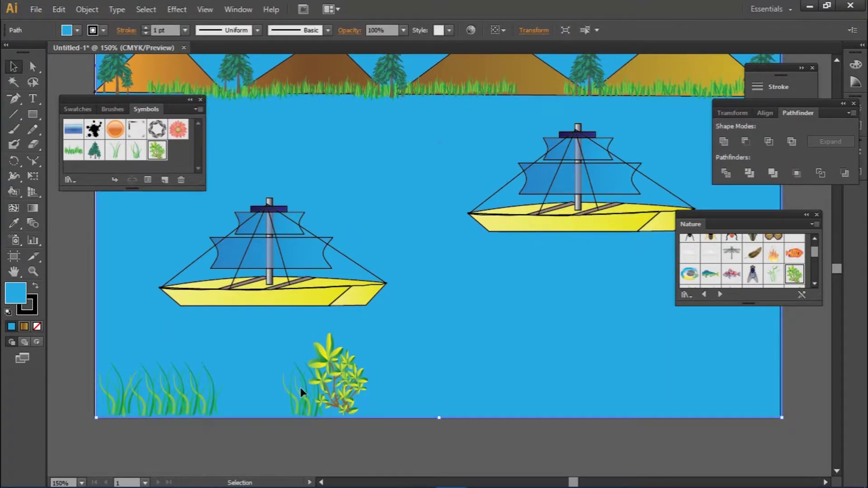
left_click(297, 388)
left_click_drag(296, 388, 408, 402)
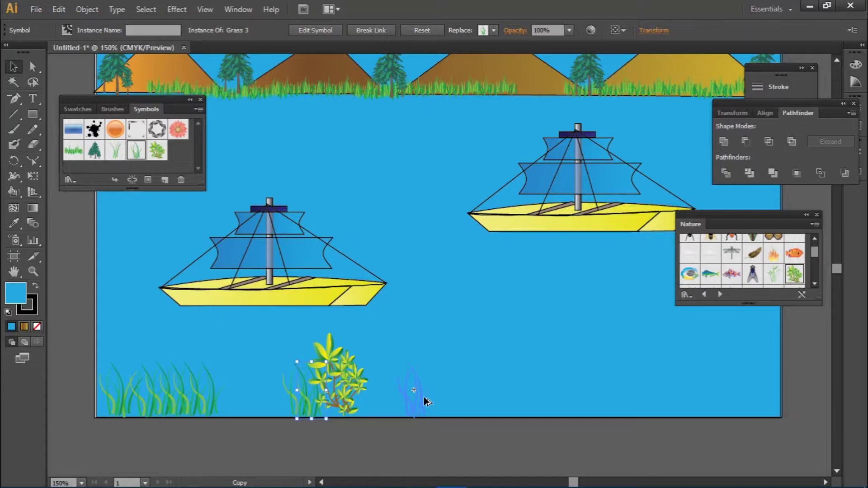
mouse_move(428, 398)
left_mouse_down()
mouse_move(417, 396)
mouse_move(431, 397)
left_mouse_up()
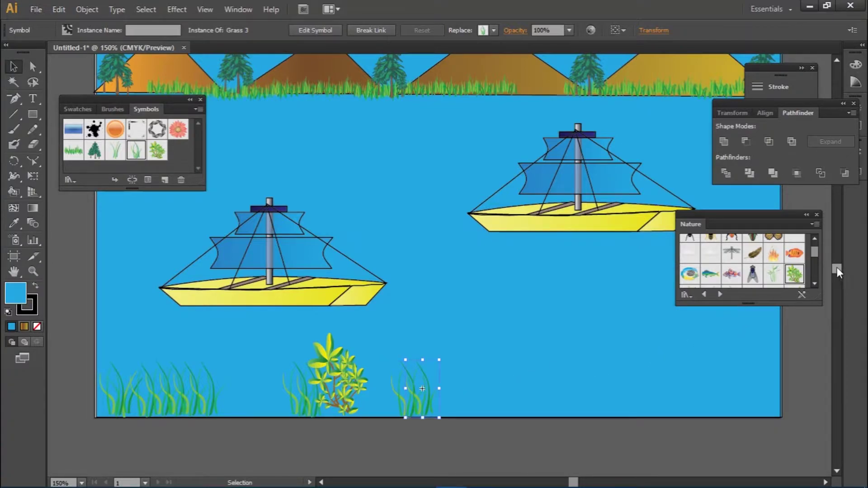
Add a Trees 1 pine cluster there and scale it smaller
left_click_drag(814, 251, 815, 277)
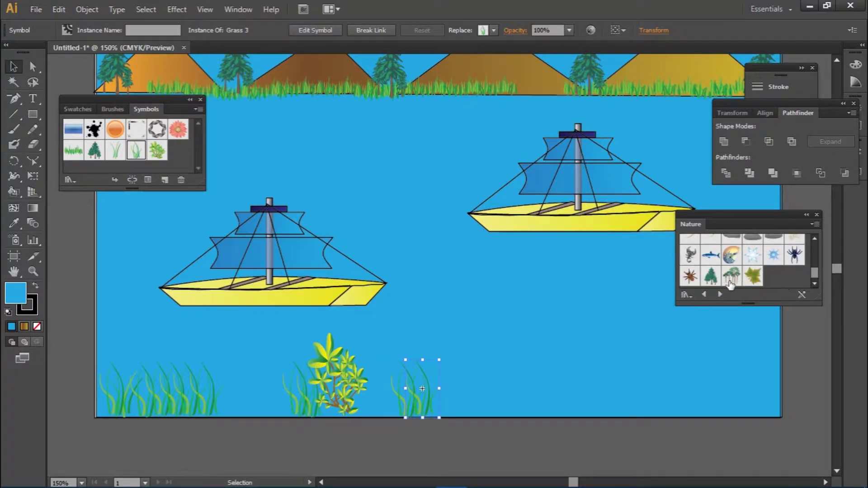
left_click_drag(711, 276, 443, 385)
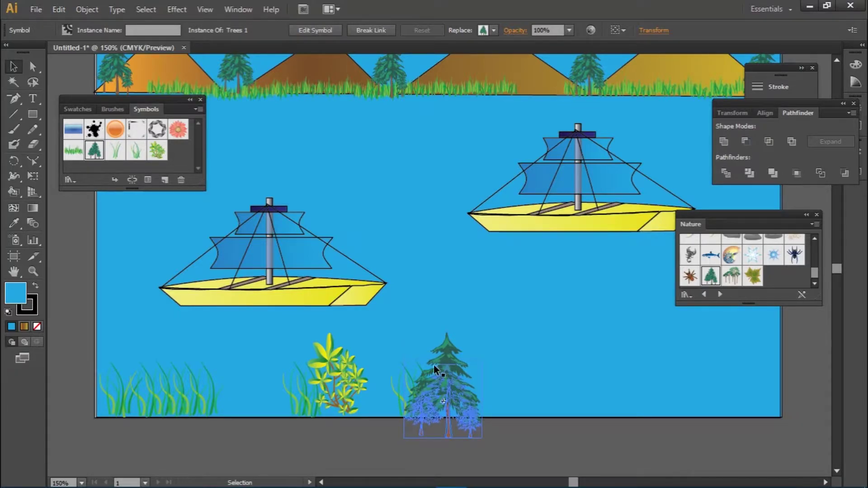
left_click_drag(443, 331, 443, 365)
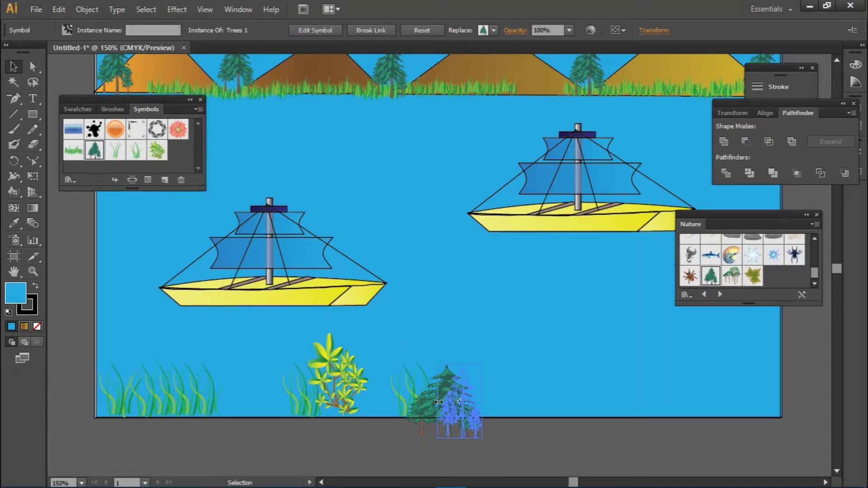
mouse_move(405, 402)
left_mouse_down()
mouse_move(438, 401)
mouse_move(446, 387)
left_mouse_up()
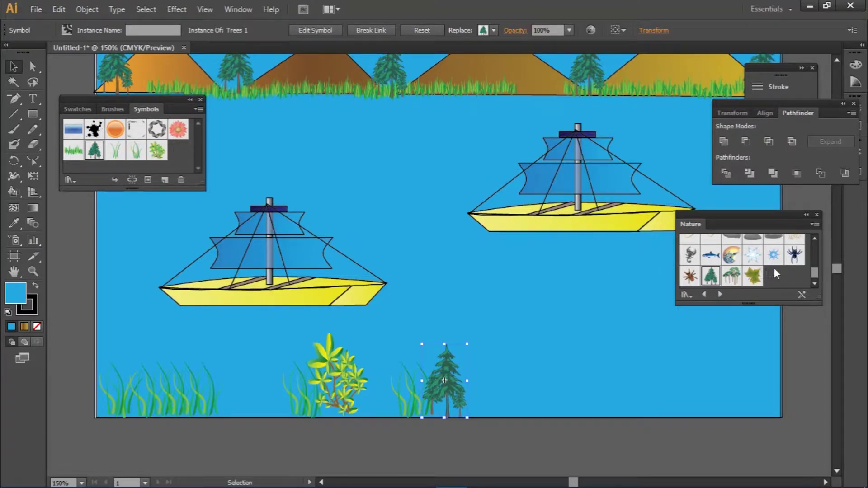
left_click_drag(816, 278, 815, 254)
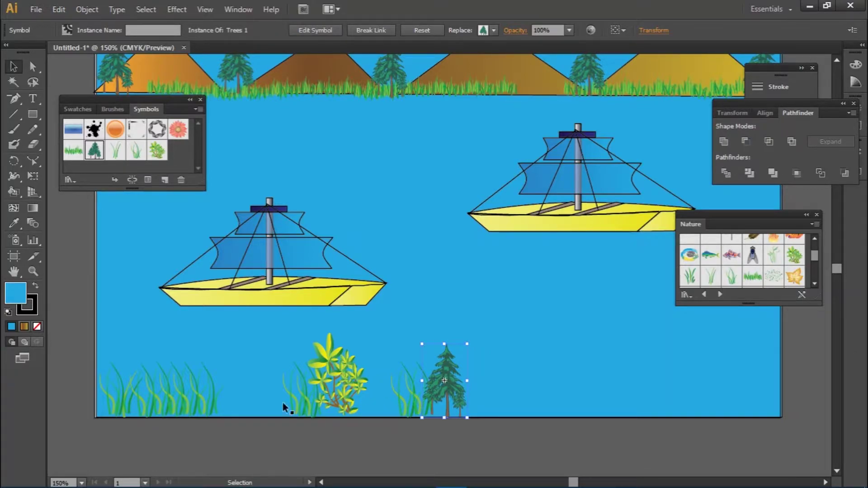
Copy a Grass 3 clump to the right of the tree, undoing an accidental background isolation
left_click(202, 394)
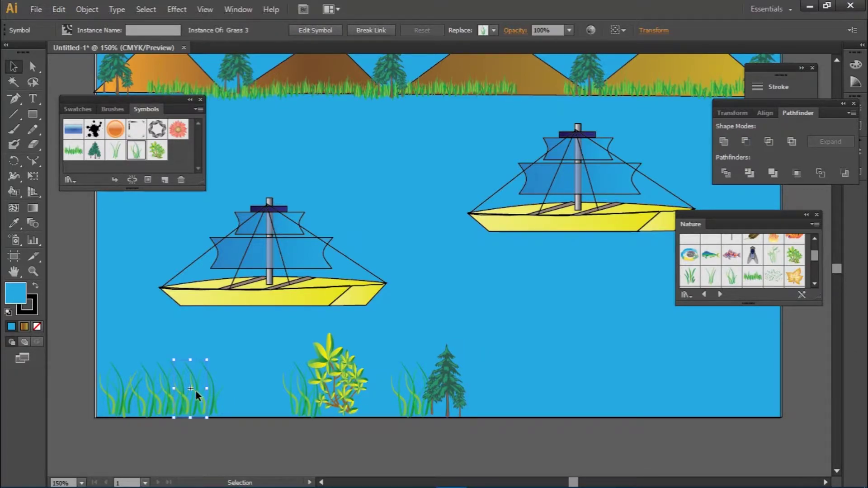
left_click_drag(196, 392, 504, 398)
left_click_drag(504, 399, 468, 395)
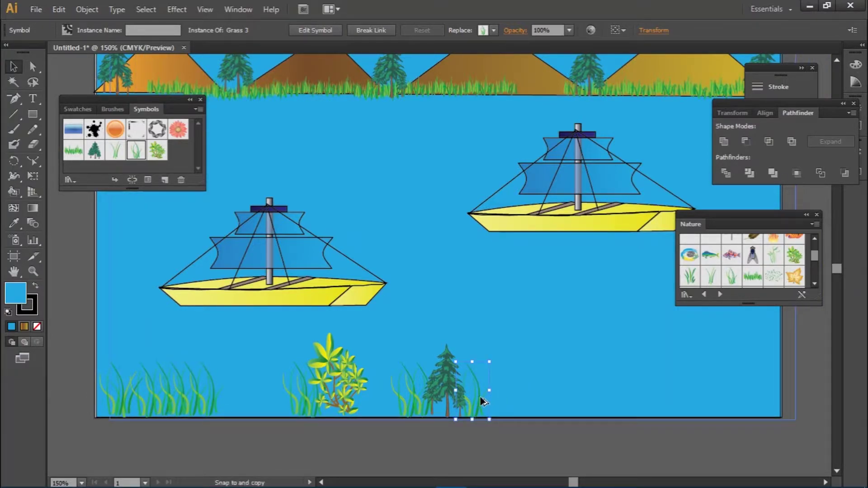
left_click(468, 400)
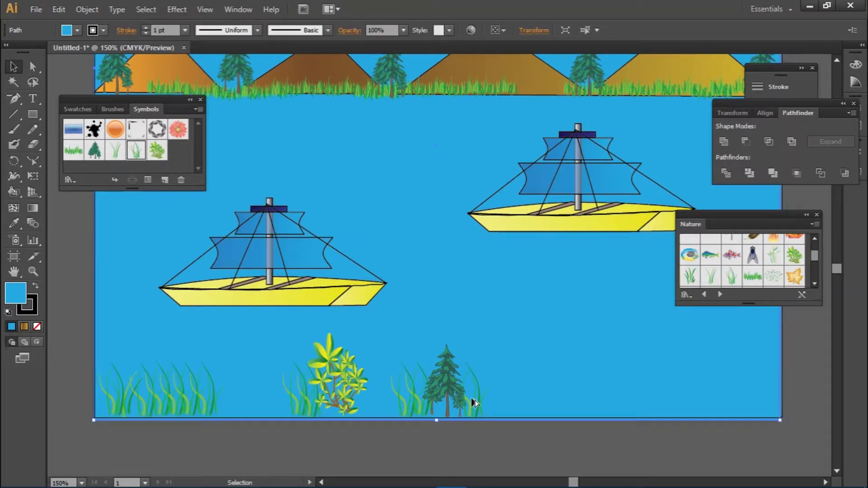
double_click(471, 398)
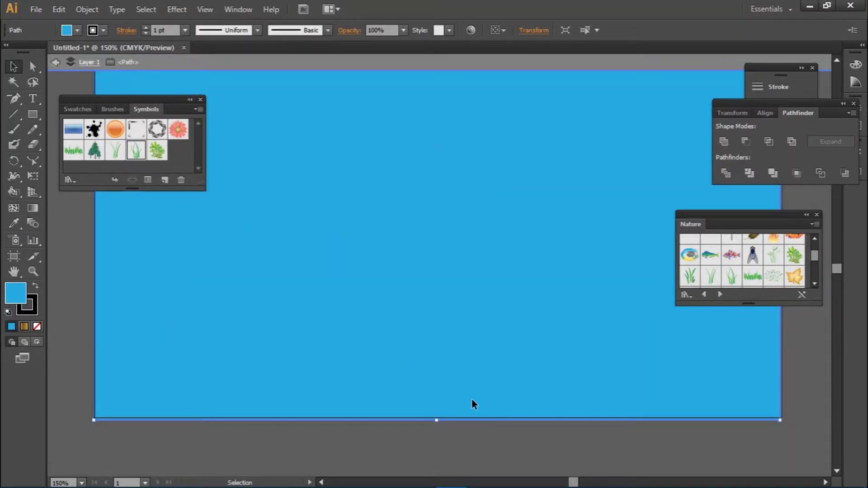
right_click(471, 399)
left_click(543, 192)
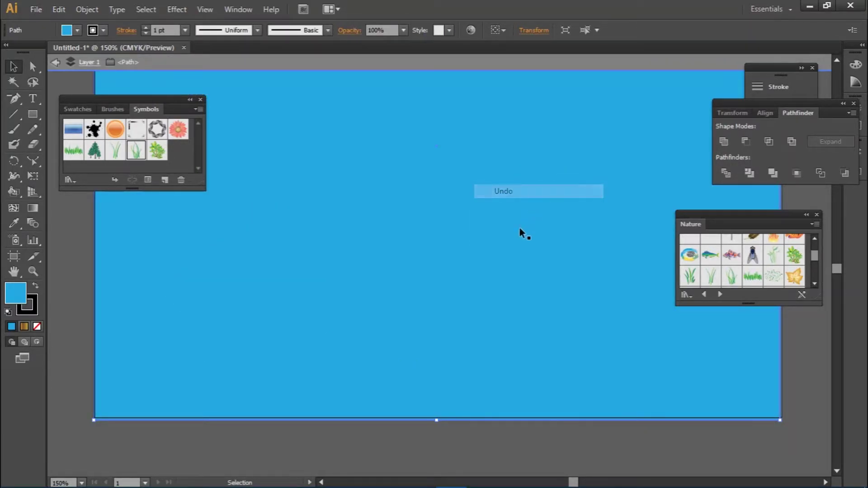
left_click(479, 401)
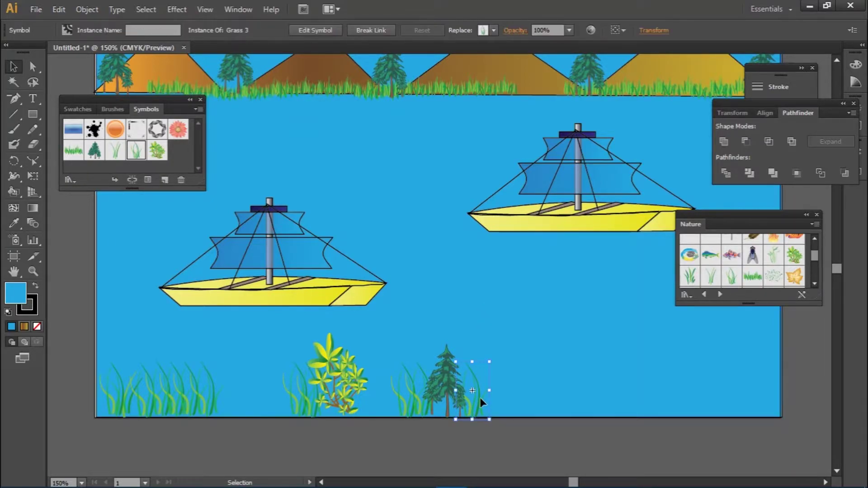
left_click_drag(480, 397, 541, 400)
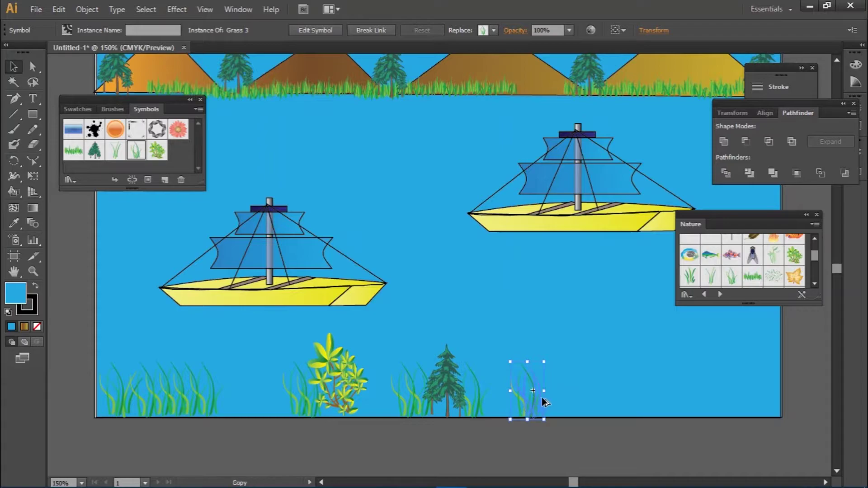
left_click_drag(538, 401, 556, 401)
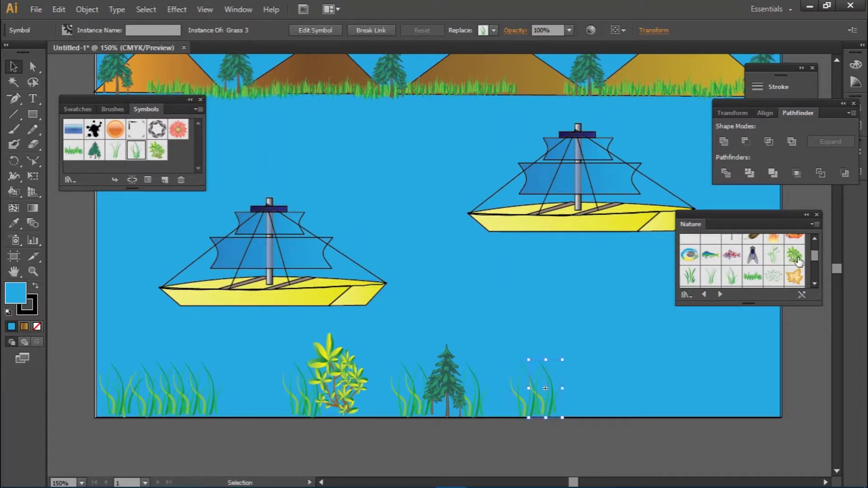
Copy the Foliage 2 bush, more Grass 3 clumps and two Trees 1 pines out to the right edge
left_click(349, 391)
left_click_drag(349, 392, 571, 388)
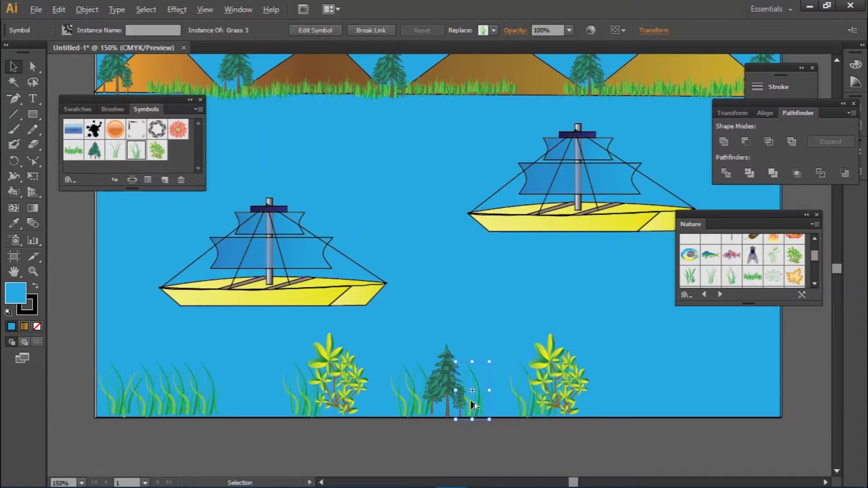
left_click_drag(471, 400, 685, 405)
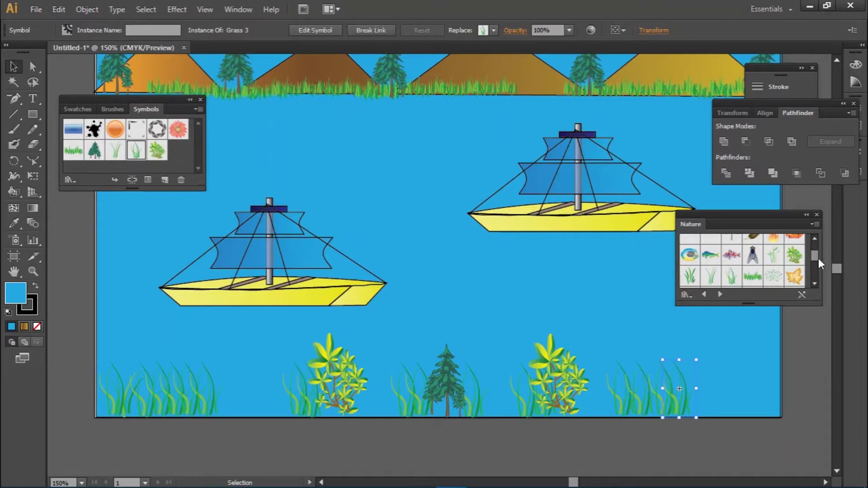
left_click_drag(448, 392, 702, 395)
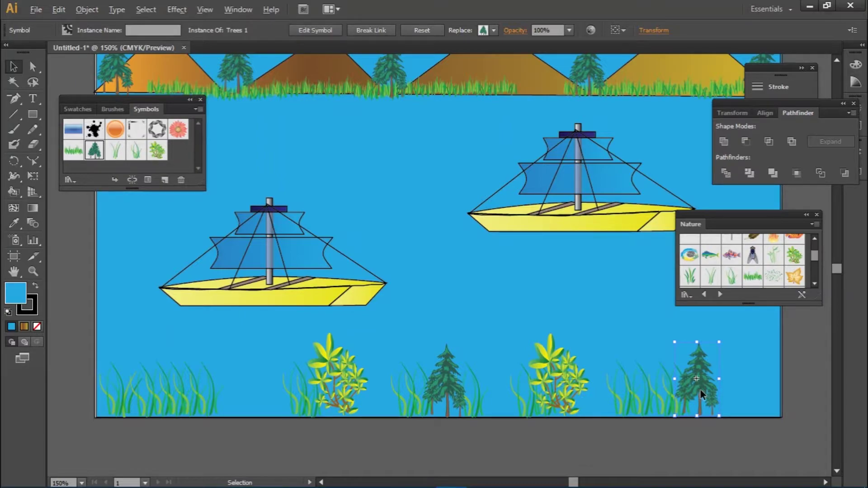
left_click_drag(701, 390, 729, 396)
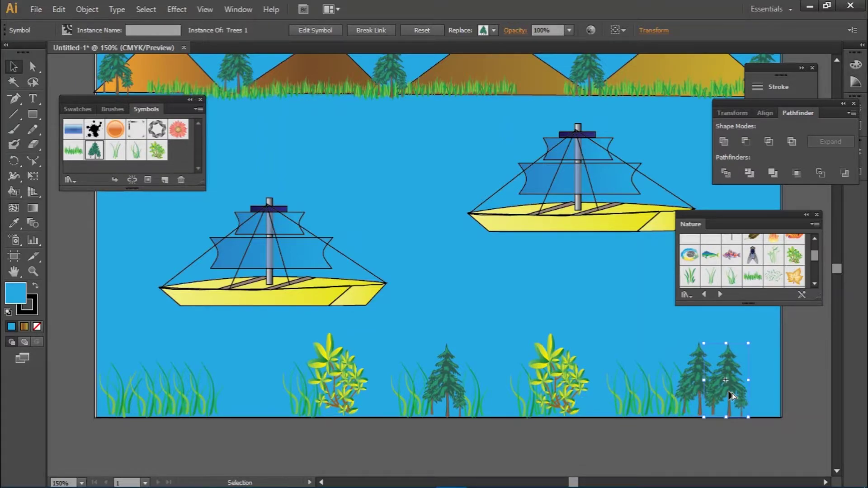
left_click(624, 399)
left_click_drag(628, 396, 749, 394)
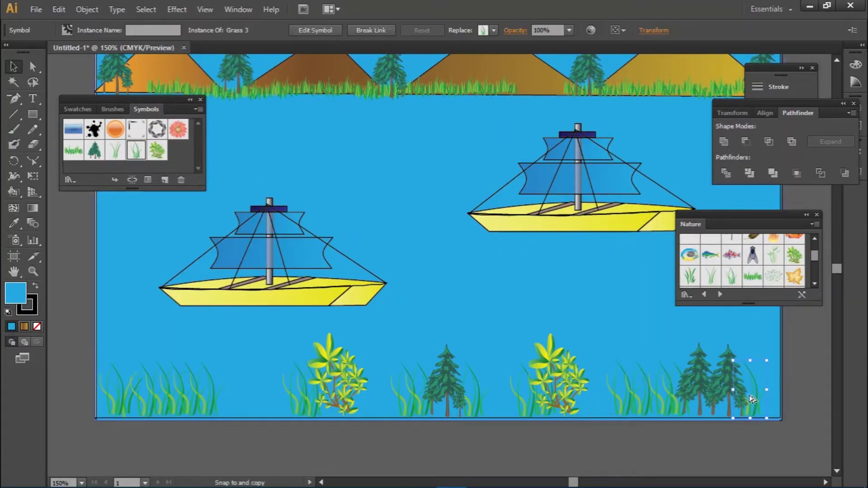
Place Rock 5 copies as grey clouds in the sky and zoom out to the whole artboard
left_click(632, 343)
scroll(590, 352, "up", 5)
scroll(590, 352, "up", 2)
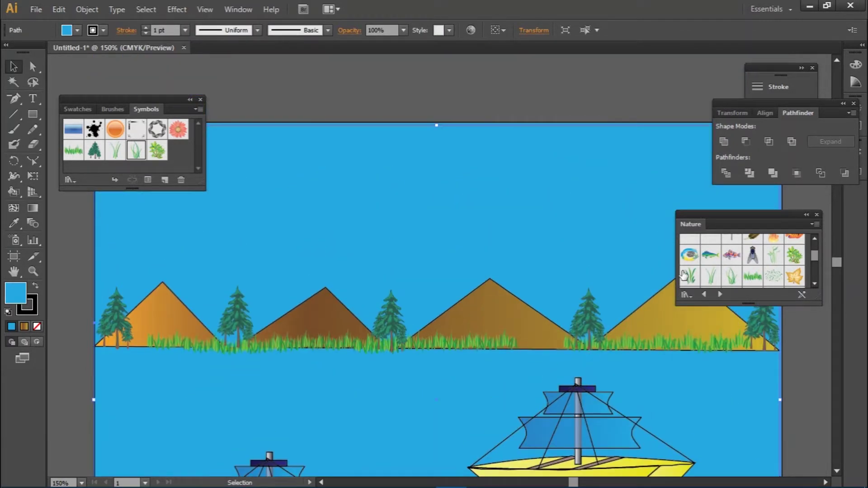
scroll(741, 263, "down", 3)
mouse_move(773, 245)
left_mouse_down()
mouse_move(560, 213)
mouse_move(510, 249)
mouse_move(656, 195)
mouse_move(479, 169)
left_mouse_up()
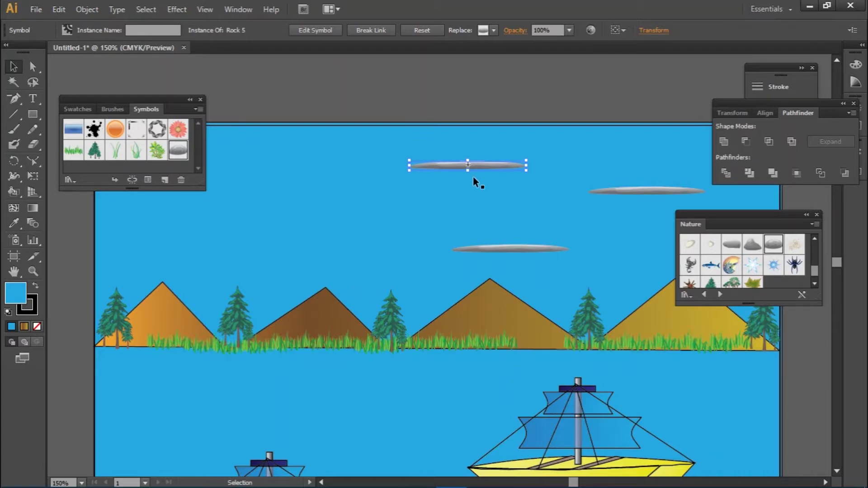
left_click_drag(816, 271, 816, 250)
left_click(441, 106)
key("ctrl+minus")
key("ctrl+minus")
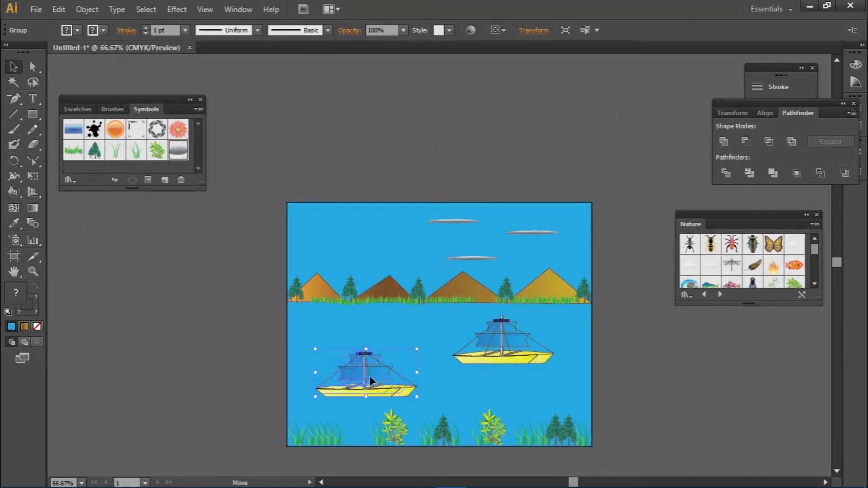
Nudge the left sailboat slightly left and move the right sailboat a little lower
left_click_drag(370, 376, 367, 377)
left_click(370, 222)
left_click_drag(507, 351, 508, 365)
left_click(359, 254)
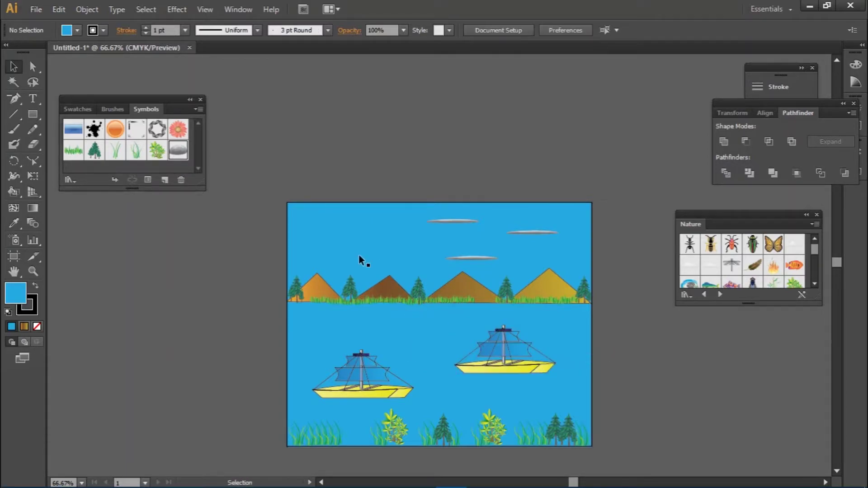
Create a 131 pt lens flare for the sun
left_click_drag(135, 100, 624, 83)
mouse_move(33, 114)
left_mouse_down()
mouse_move(62, 154)
mouse_move(63, 190)
left_mouse_up()
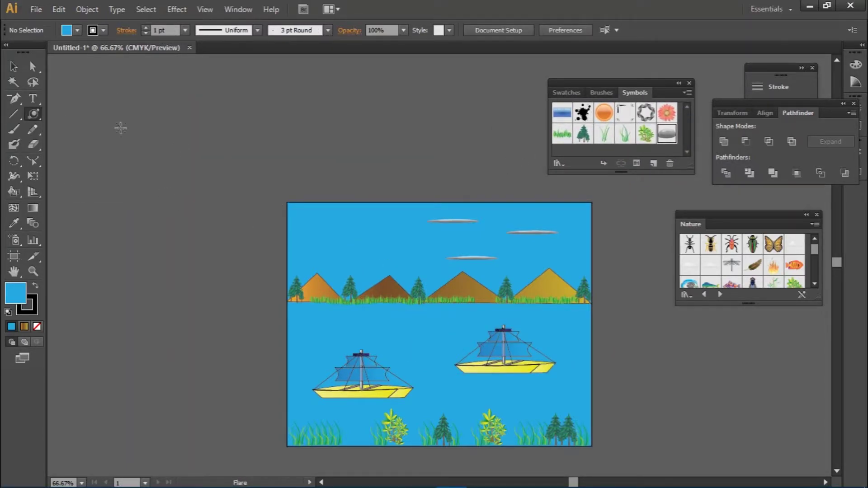
left_click(60, 116)
type("131")
key("Tab")
left_click(458, 352)
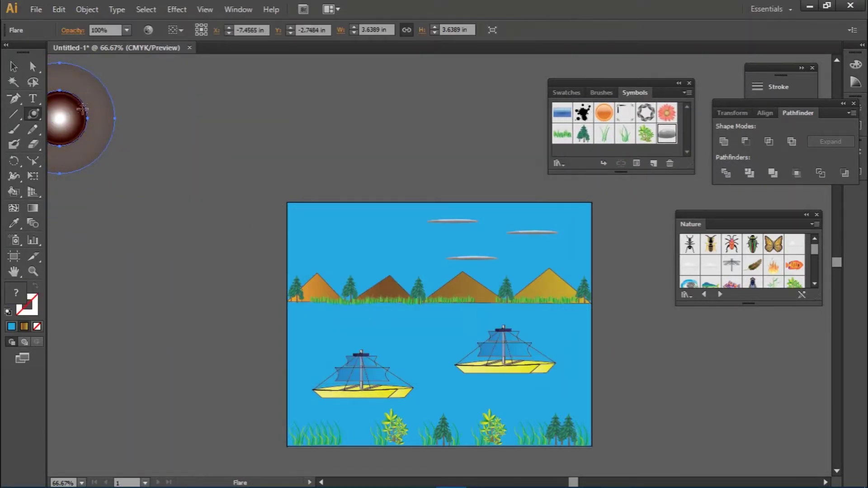
Expand the flare and separate its glowing centre from the halo, leaving the sun in the sky
left_click(13, 67)
left_click_drag(39, 82, 180, 107)
left_click(87, 9)
left_click(291, 196)
key("Return")
double_click(244, 134)
mouse_move(244, 135)
left_mouse_down()
mouse_move(382, 137)
mouse_move(189, 337)
left_mouse_up()
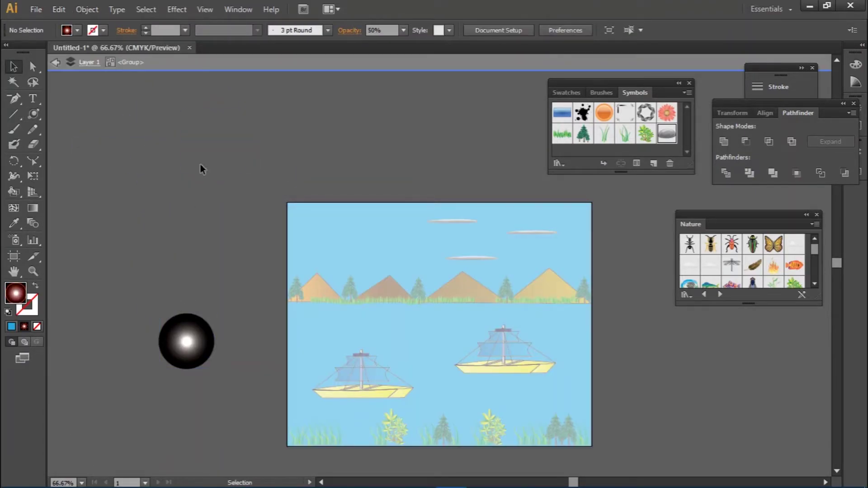
double_click(128, 113)
scroll(346, 158, "down", 3)
Draw a rectangle covering the whole artboard
left_click_drag(615, 83, 176, 104)
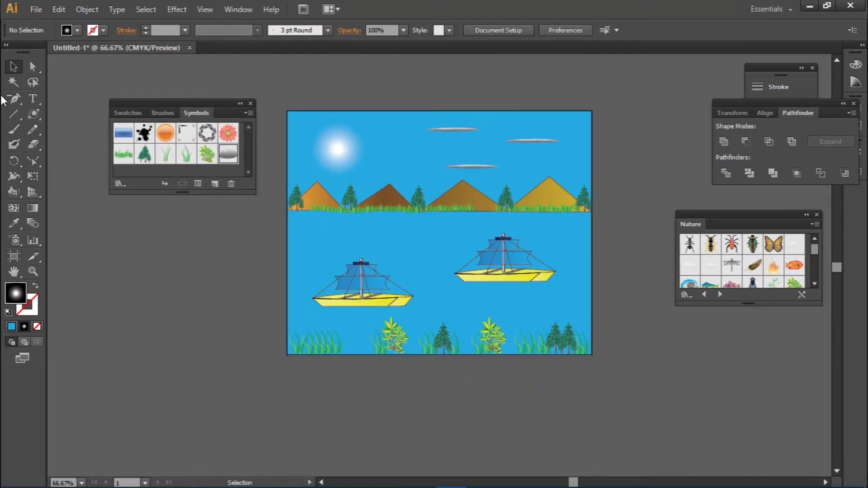
left_click_drag(32, 114, 82, 112)
left_click_drag(286, 109, 593, 355)
Remove the rectangle's fill and give it a 12 pt stroke
left_click(77, 30)
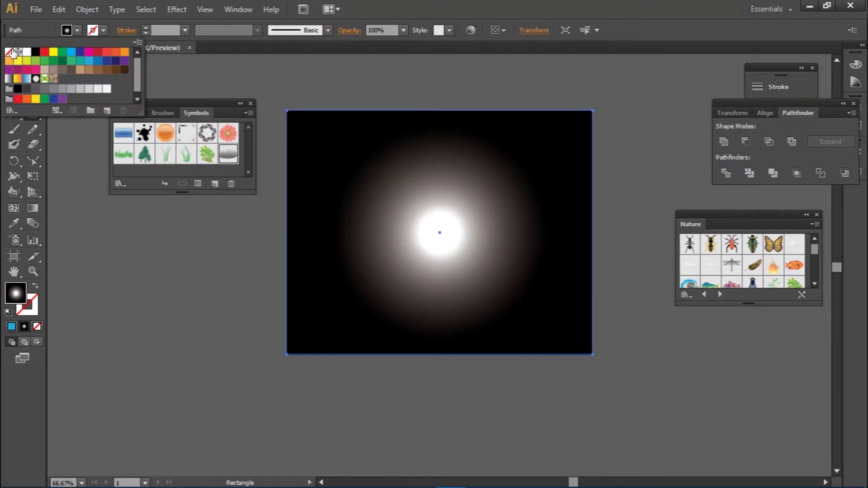
left_click(7, 47)
left_click(104, 30)
left_click(185, 30)
left_click(199, 149)
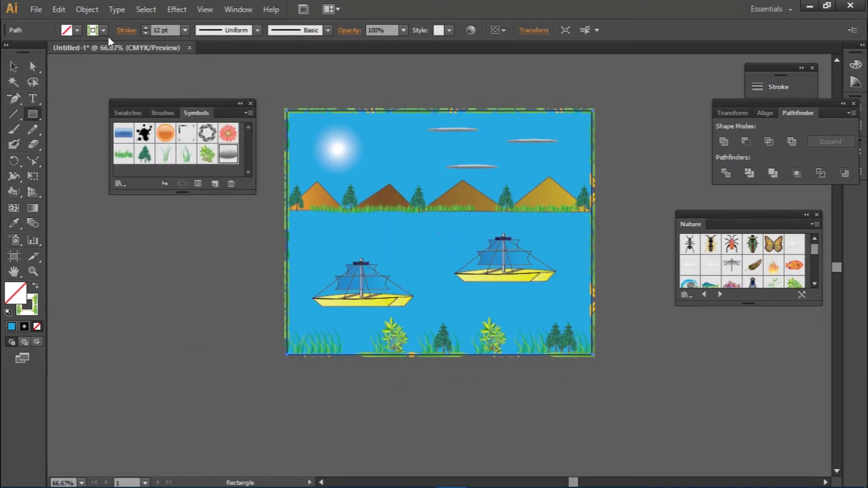
Try a Fruits and Vegetables gradient swatch on the frame, then undo it
left_click(104, 30)
left_click(160, 38)
left_click(435, 287)
left_click(435, 257)
right_click(260, 241)
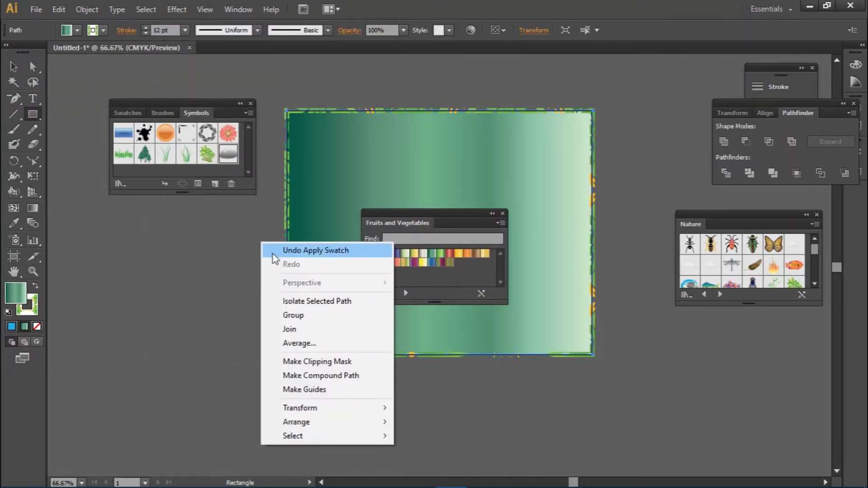
left_click(282, 248)
left_click(502, 213)
Try several Borders_Decorative brushes on the frame, then squash the Rock 5 cloud flatter
left_click(328, 30)
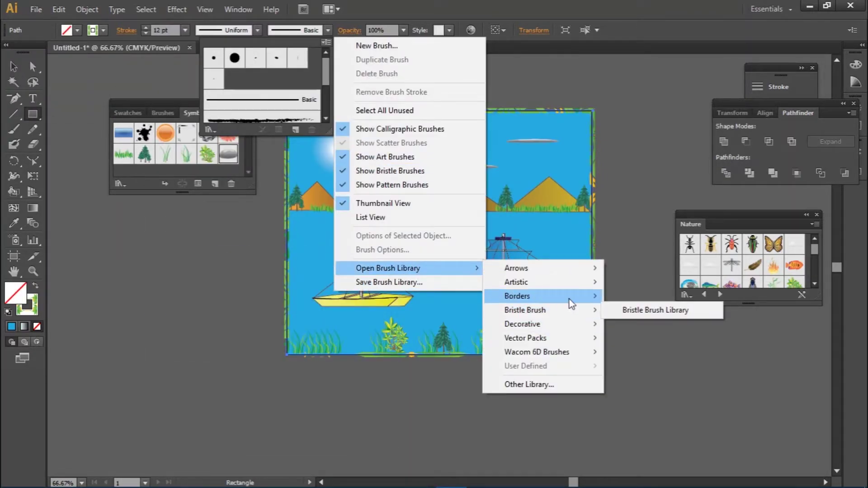
left_click(652, 310)
left_click(398, 265)
left_click(415, 285)
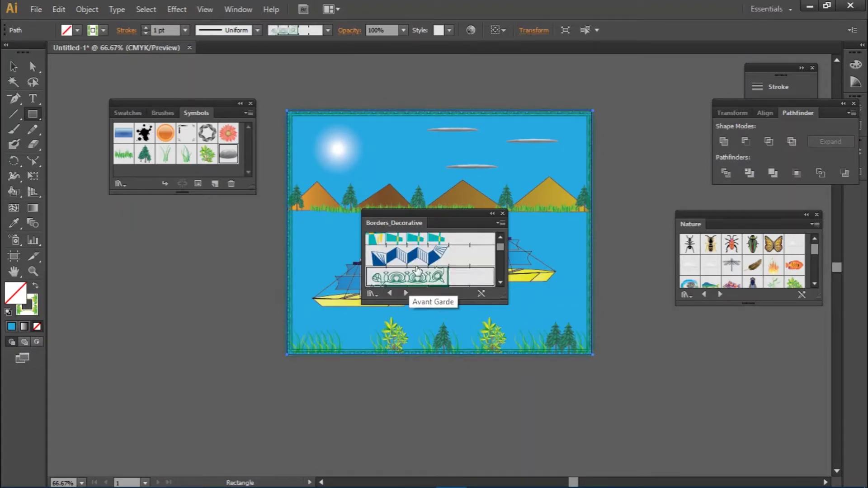
scroll(416, 258, "down", 2)
left_click(418, 246)
scroll(418, 253, "down", 2)
left_click(420, 256)
scroll(418, 256, "down", 2)
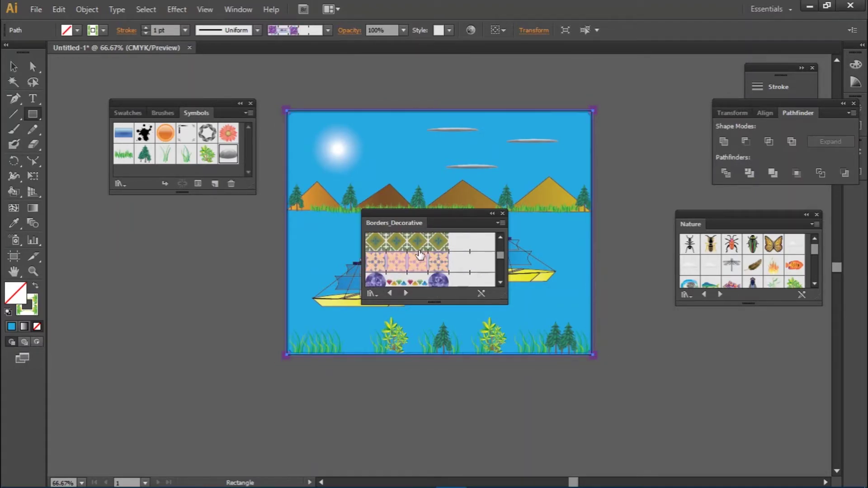
scroll(418, 256, "down", 2)
left_click(419, 248)
scroll(419, 256, "down", 2)
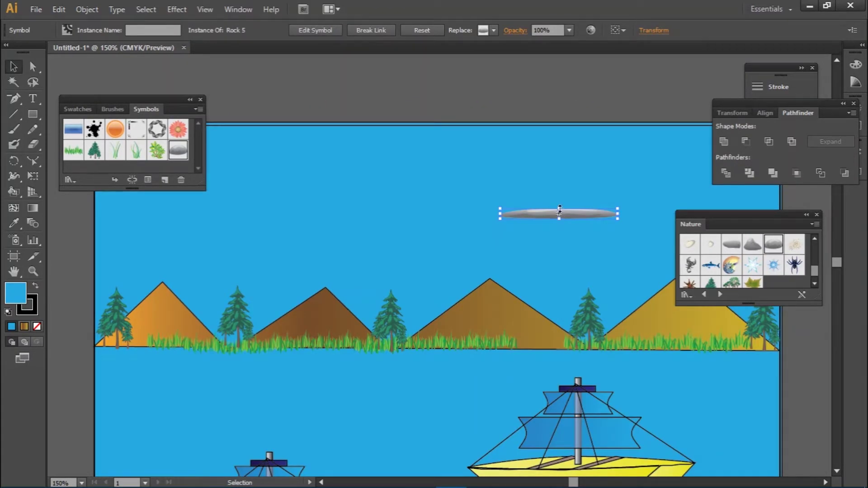
left_click_drag(560, 210, 564, 225)
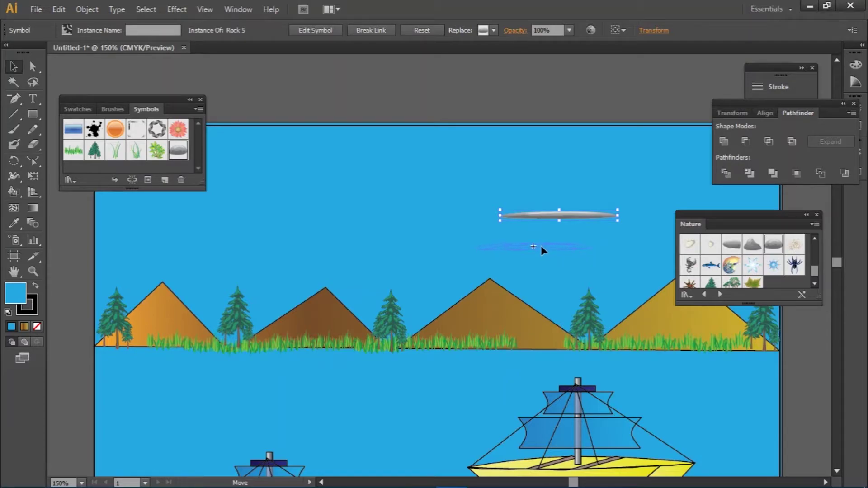
Lower the flattened Rock 5 cloud and duplicate it up and to the right for three clouds
left_click_drag(518, 248, 518, 249)
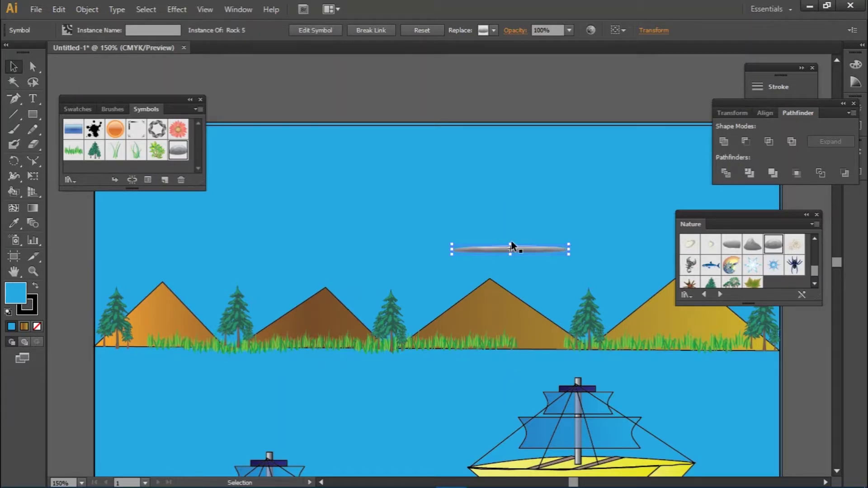
left_click_drag(512, 247, 512, 245)
mouse_move(521, 249)
left_mouse_down("alt")
mouse_move(656, 192)
mouse_move(477, 171)
left_mouse_up("alt")
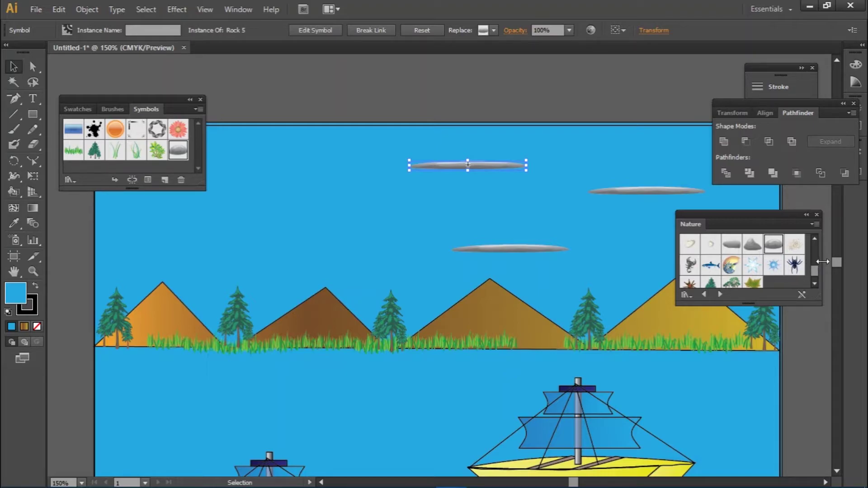
left_click_drag(815, 272, 815, 247)
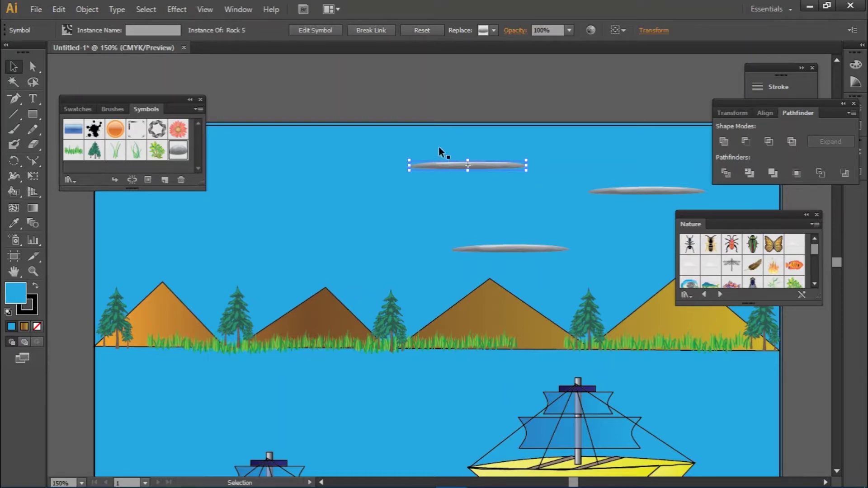
left_click(441, 103)
Fit the artboard in view and nudge the sky background into place with arrow keys
left_click(443, 144)
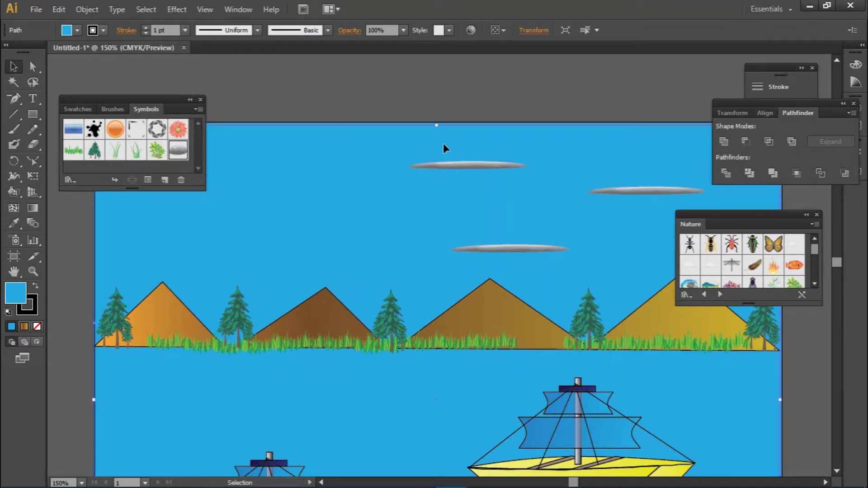
key("ctrl+0")
key("v")
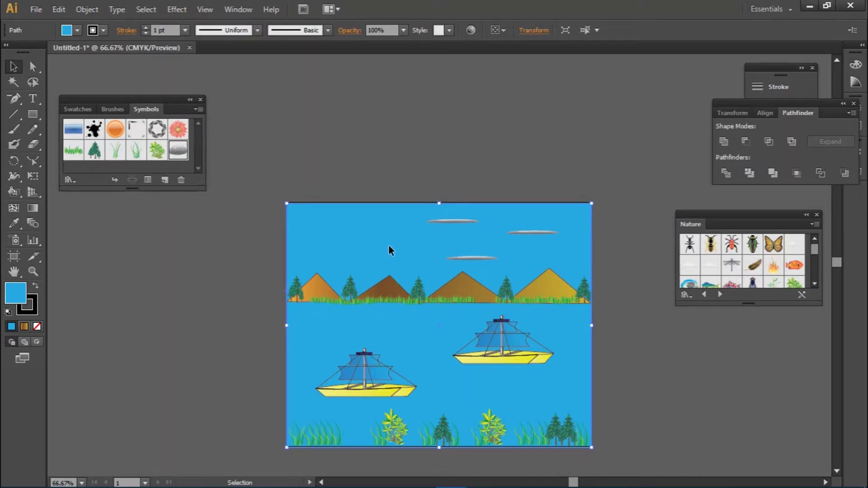
key("Right")
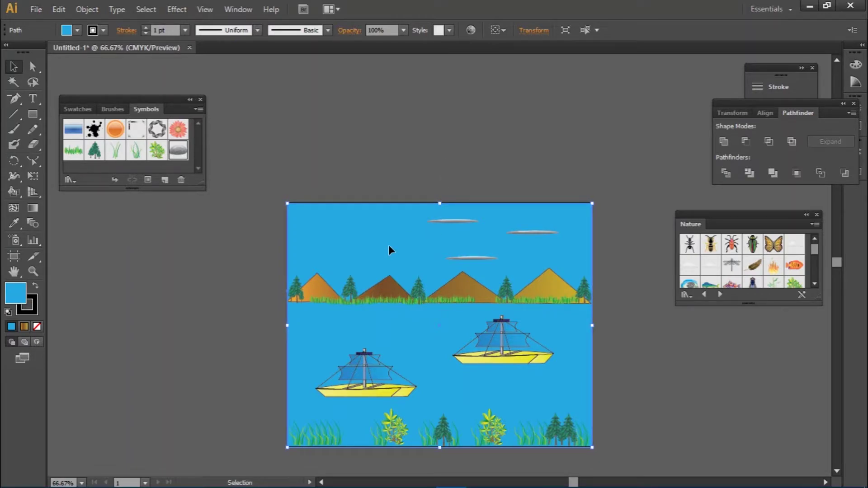
key("Right")
key("Left")
key("Left")
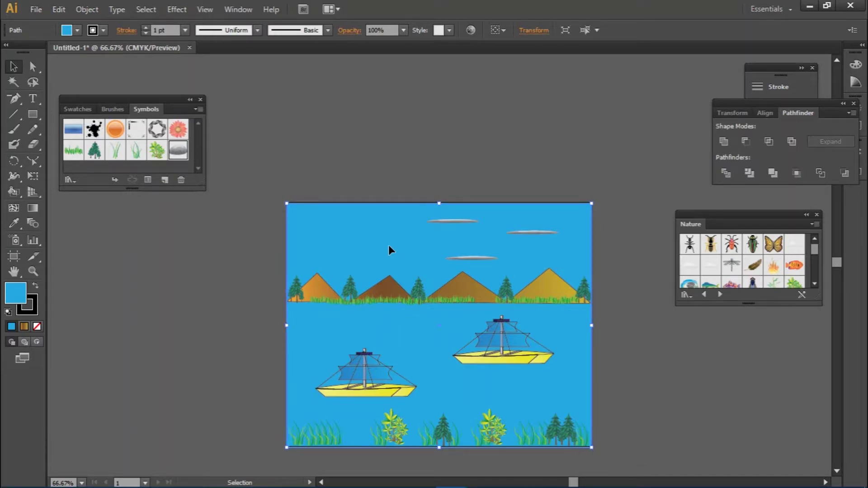
key("Down")
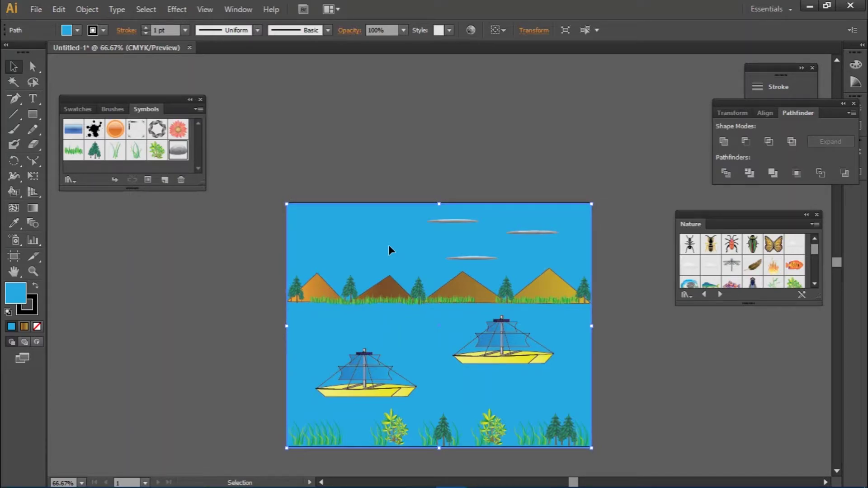
key("Up")
key("Up")
key("Up")
key("Up")
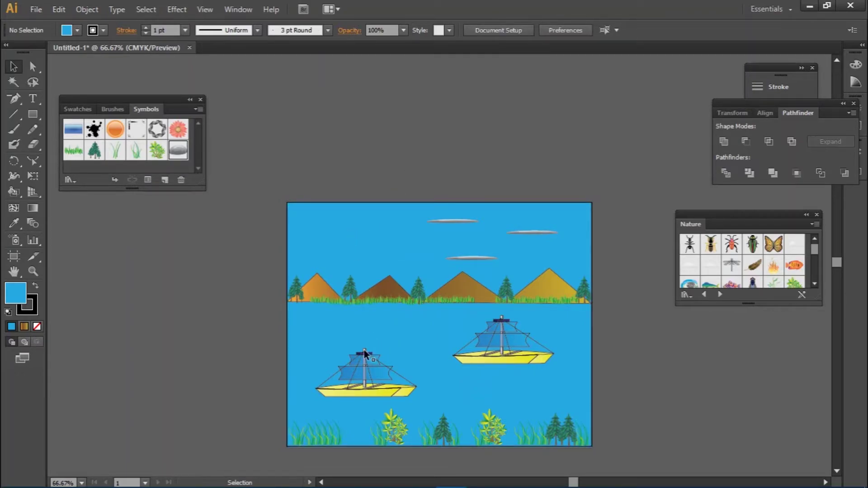
Move both yellow sailboats slightly lower on the water
left_click_drag(367, 376, 375, 380)
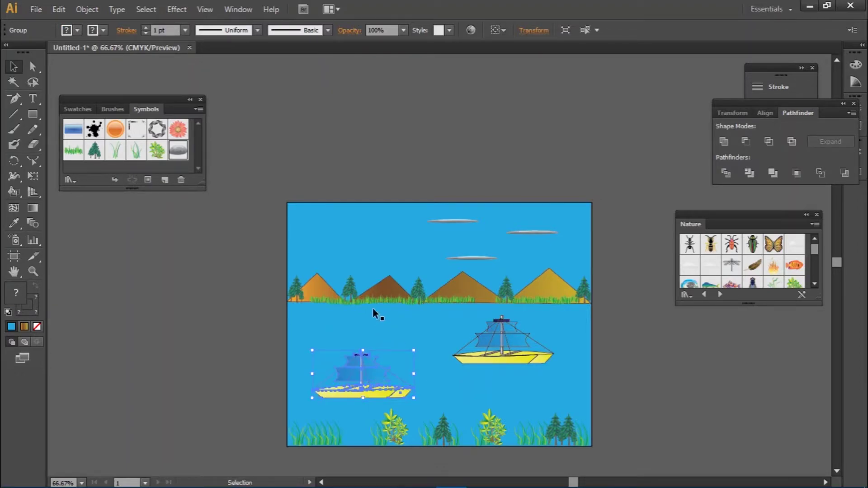
left_click(384, 190)
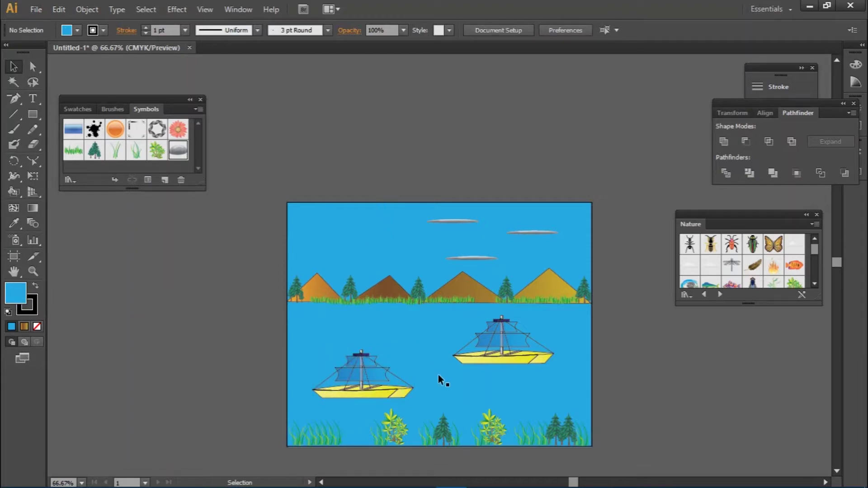
left_click_drag(507, 351, 508, 354)
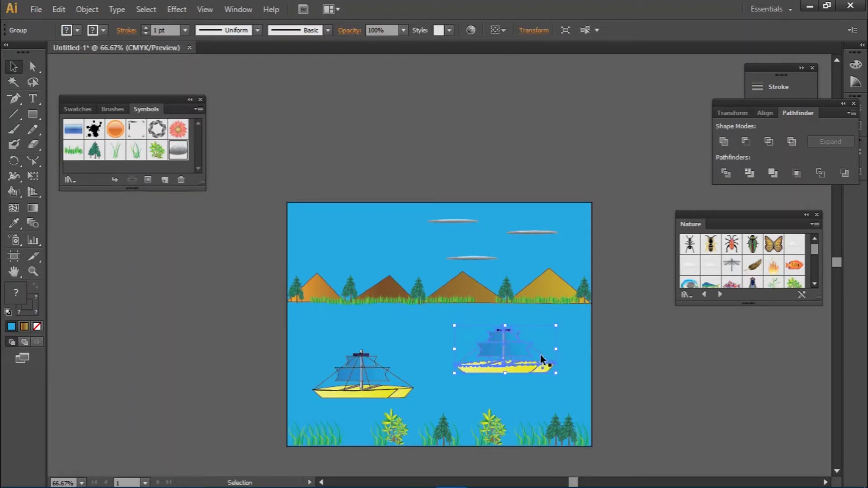
left_click(607, 352)
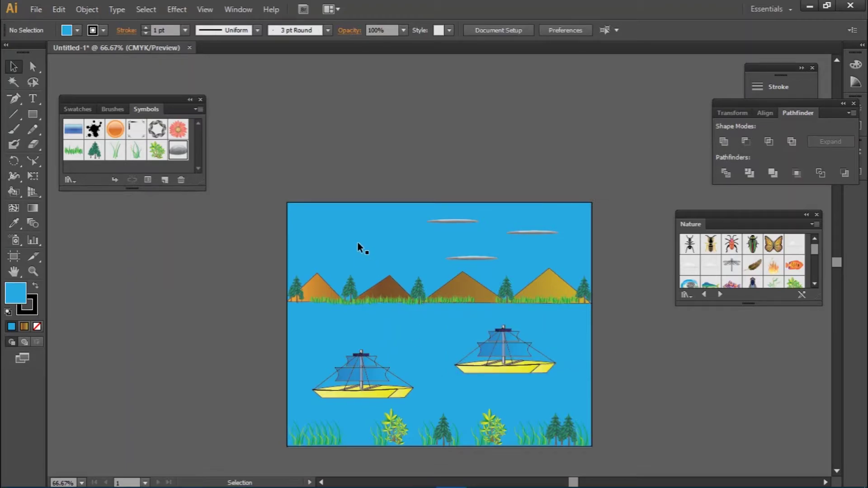
Create a lens flare beside the artboard and expand it into separate shapes
left_click_drag(131, 99, 620, 83)
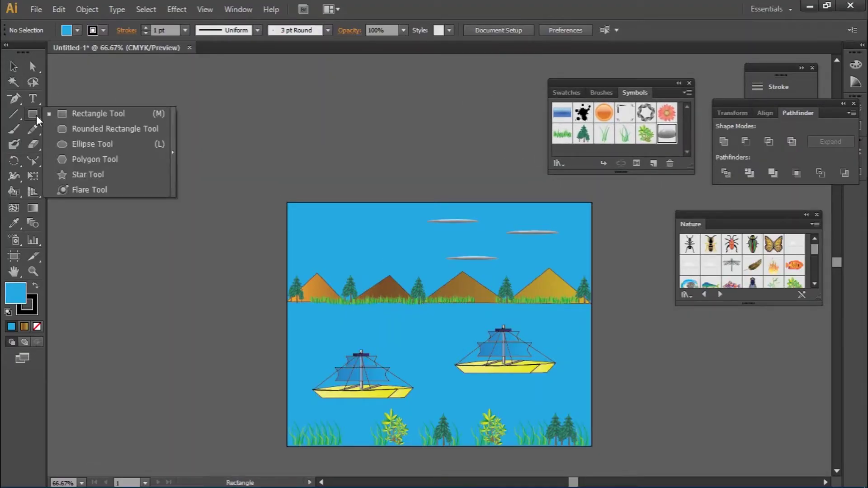
left_click_drag(33, 114, 86, 185)
left_click(60, 119)
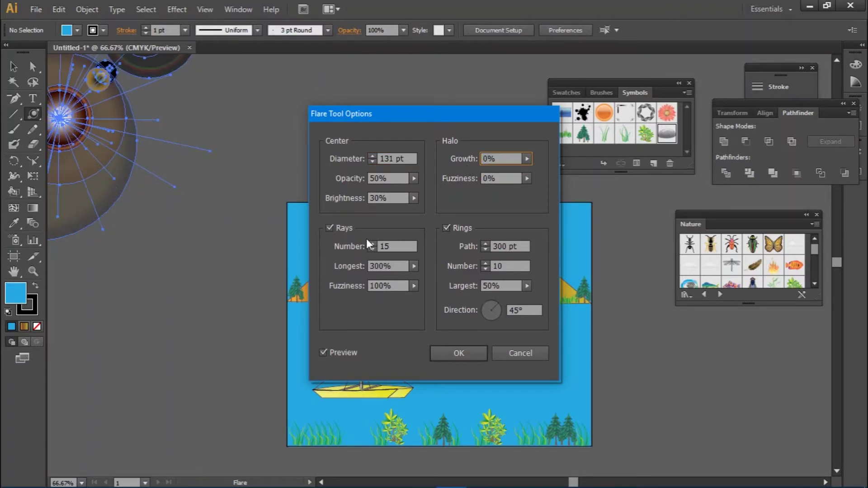
left_click(457, 352)
key("v")
left_click_drag(68, 126, 221, 148)
left_click(87, 9)
left_click(90, 141)
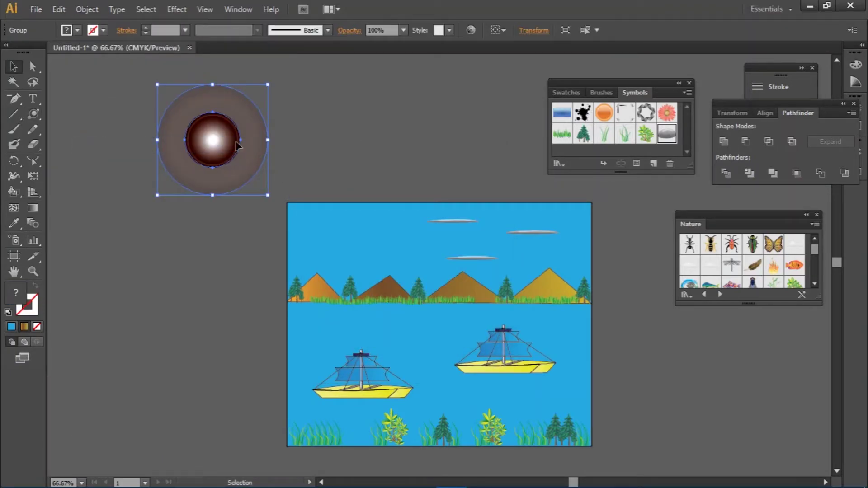
Place the flare's glowing centre in the upper-left sky, delete the halo, and draw an artboard-size rectangle
double_click(166, 141)
left_click_drag(166, 141, 304, 144)
left_click_drag(213, 141, 186, 342)
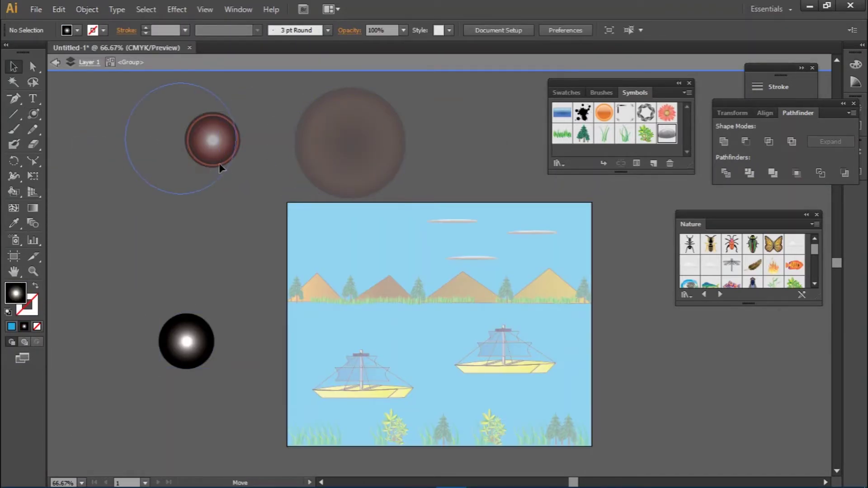
key("Delete")
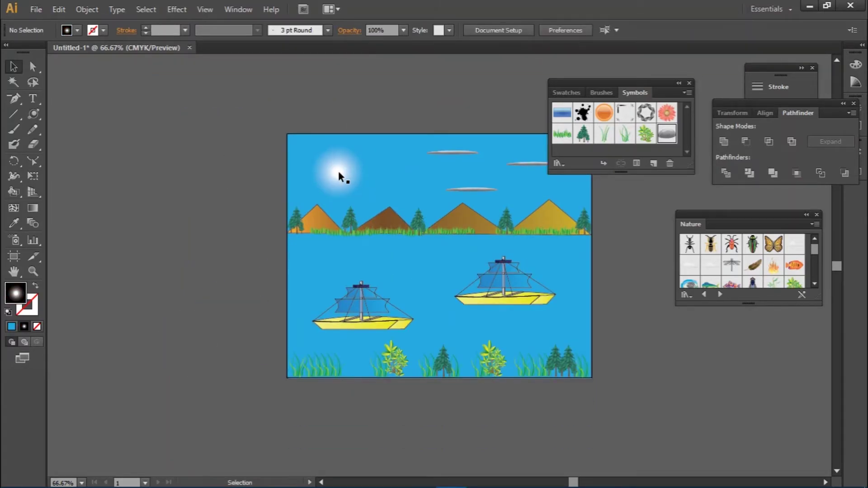
left_click_drag(32, 115, 74, 114)
left_click_drag(286, 111, 593, 355)
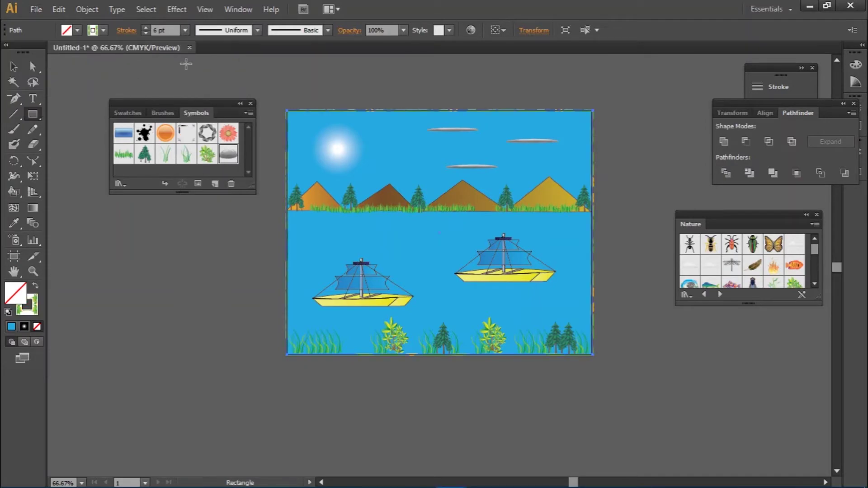
Apply the Broccoli gradient swatch to the frame, then undo it
left_click(479, 279)
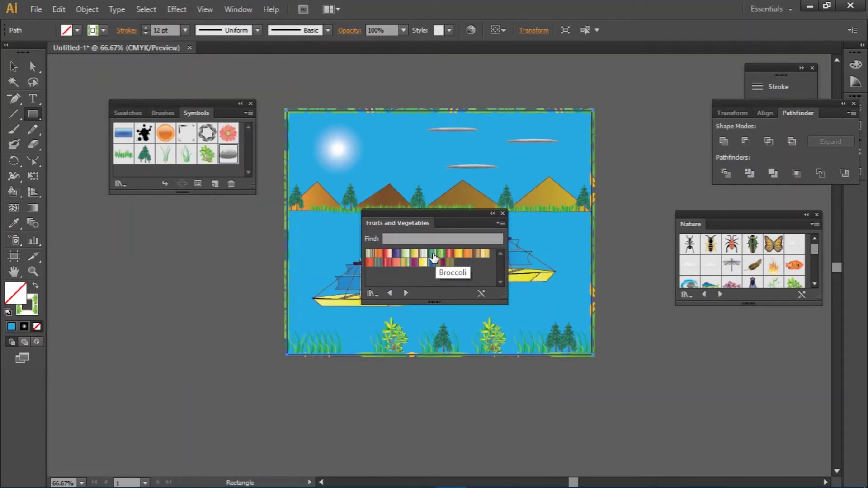
left_click(434, 257)
right_click(261, 242)
left_click(281, 248)
left_click(503, 213)
Give the frame the yellow tile border from the Borders_Decorative brush library
left_click(327, 30)
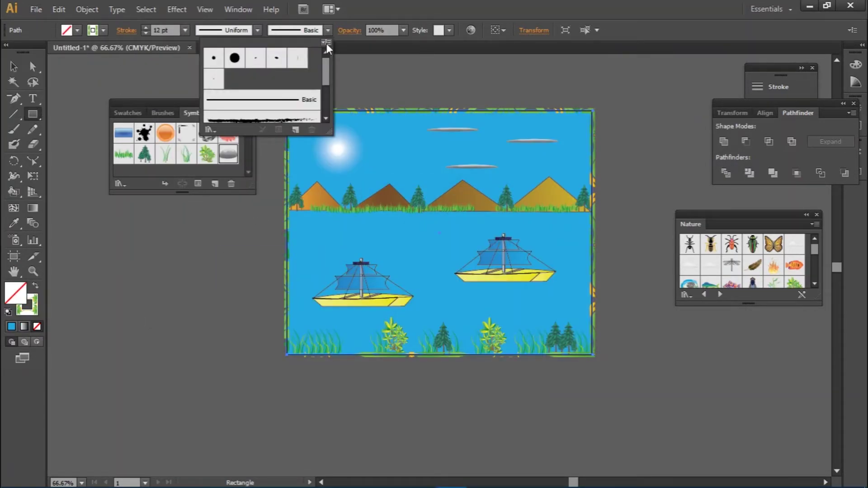
left_click(659, 309)
left_click(392, 290)
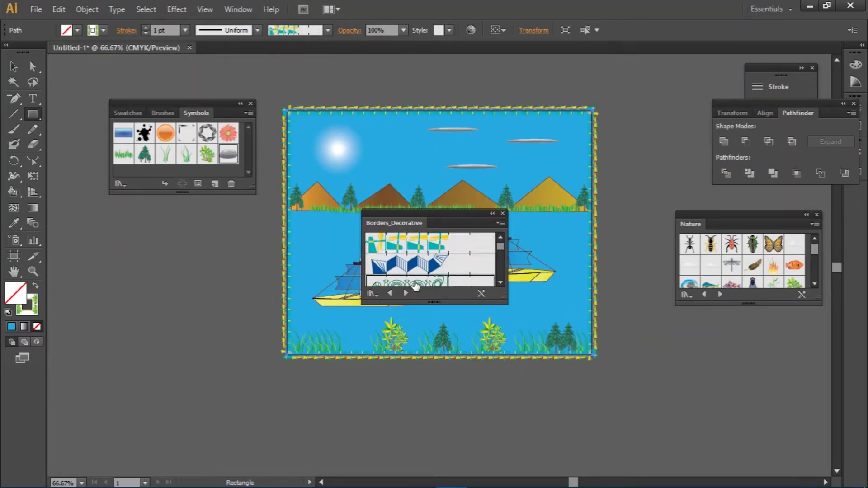
scroll(408, 271, "down", 2)
left_click(407, 253)
scroll(412, 262, "down", 2)
left_click(419, 256)
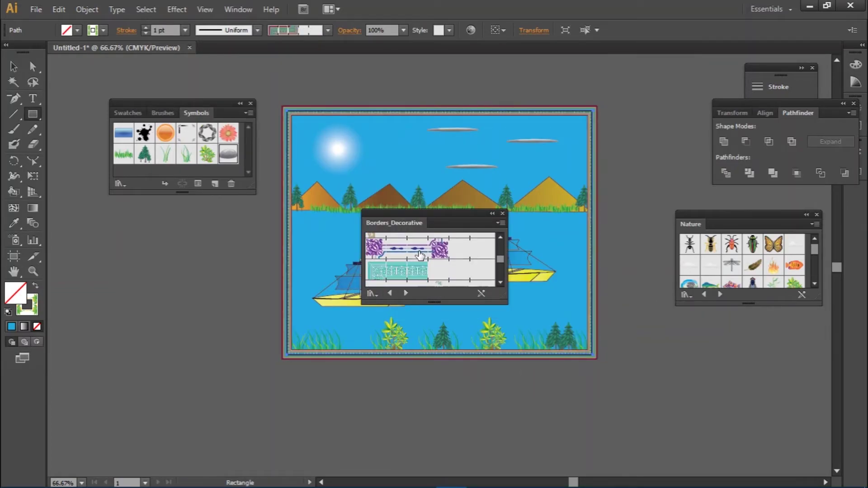
left_click(420, 255)
left_click_drag(394, 223, 160, 236)
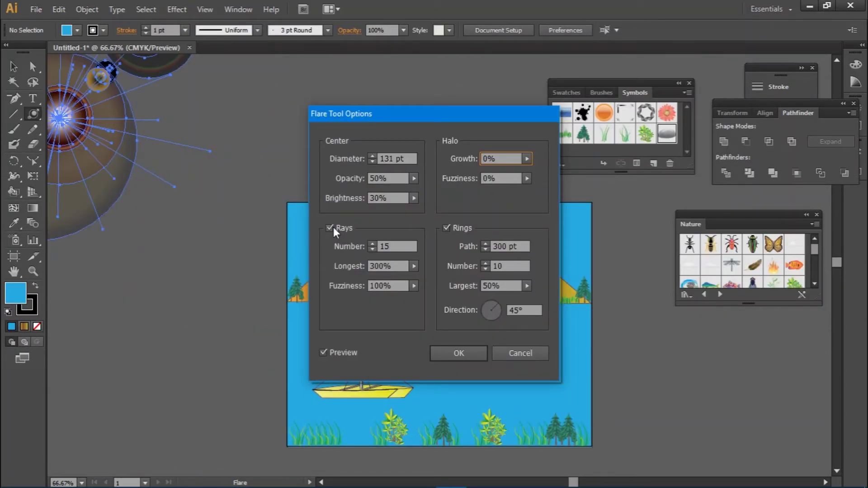
Create a flare with rays and rings turned off and expand it into shapes
left_click(333, 227)
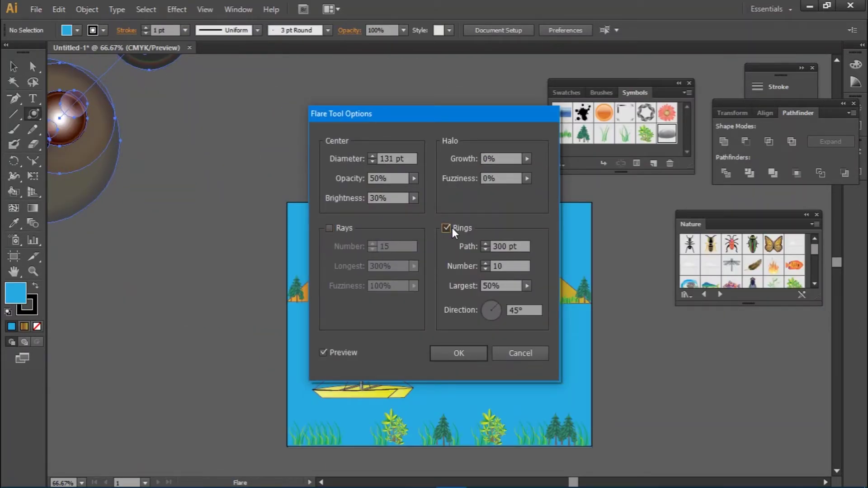
left_click(452, 228)
left_click(459, 352)
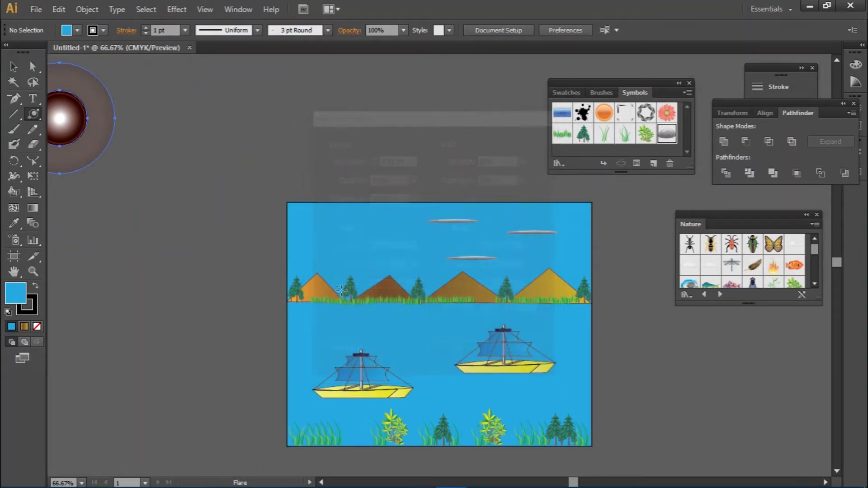
left_click(14, 66)
mouse_move(90, 118)
left_mouse_down()
mouse_move(255, 140)
mouse_move(243, 140)
left_mouse_up()
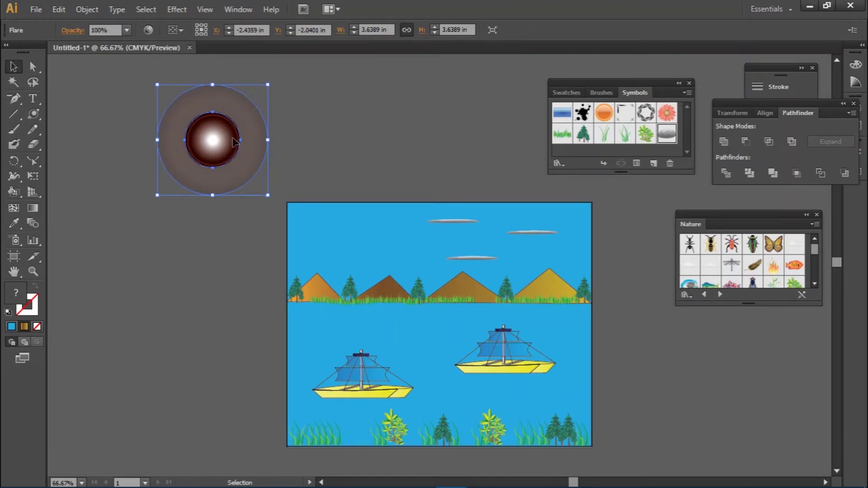
left_click(60, 8)
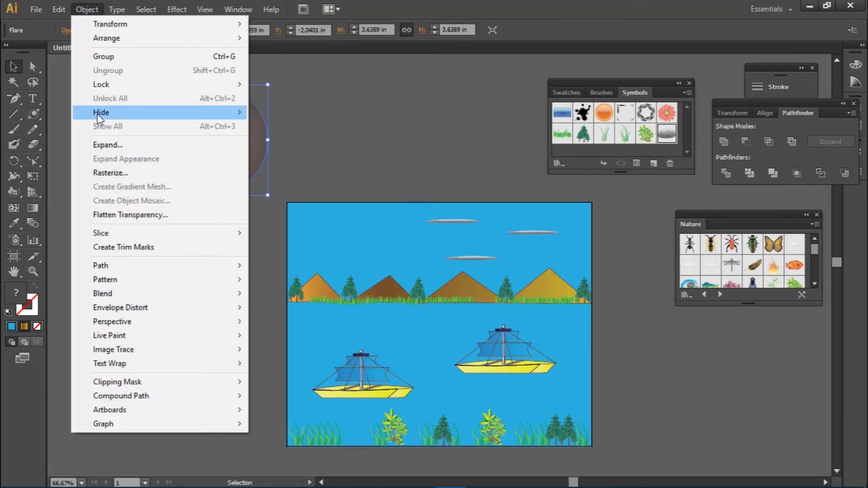
left_click(113, 151)
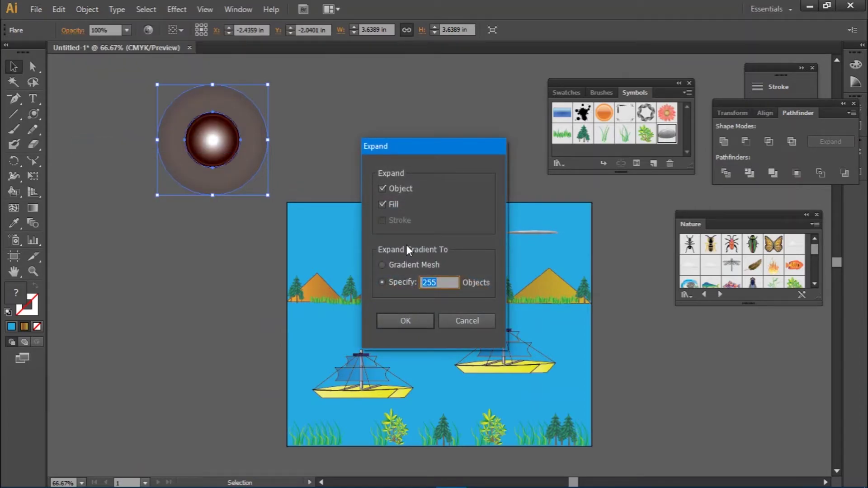
left_click(401, 320)
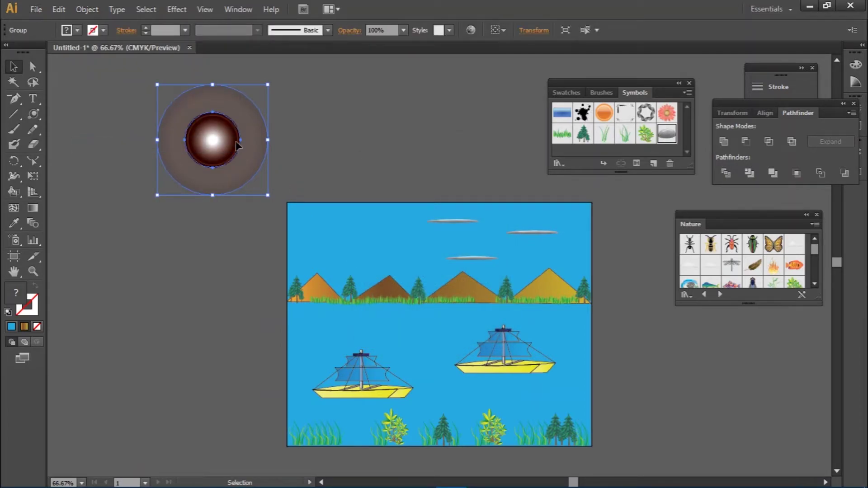
Delete the flare's large halo circle and place the gradient circle in the upper-left sky as the sun
double_click(245, 131)
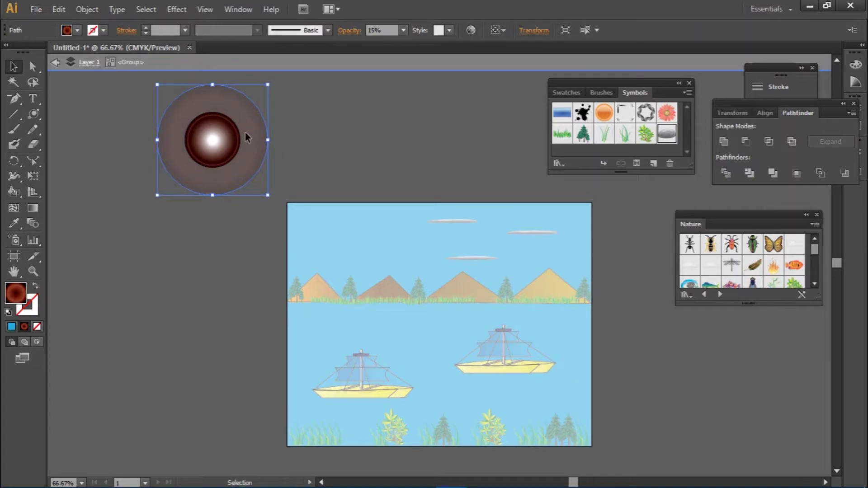
left_click_drag(245, 132, 379, 134)
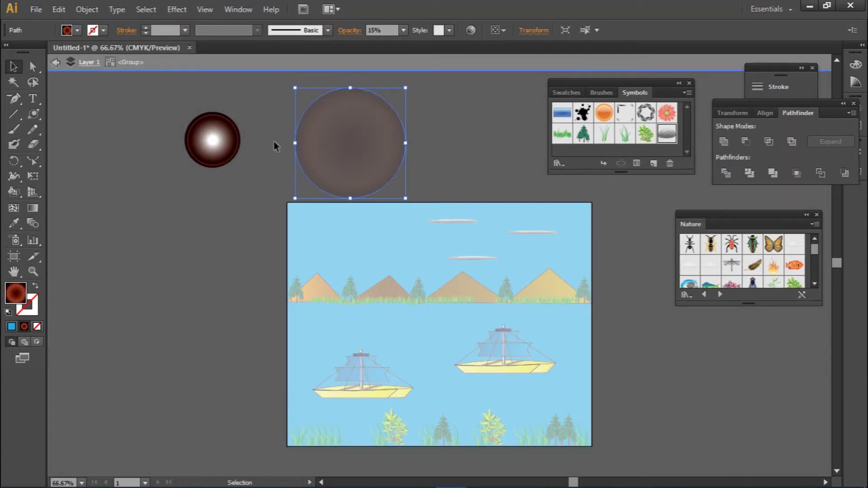
left_click(210, 165)
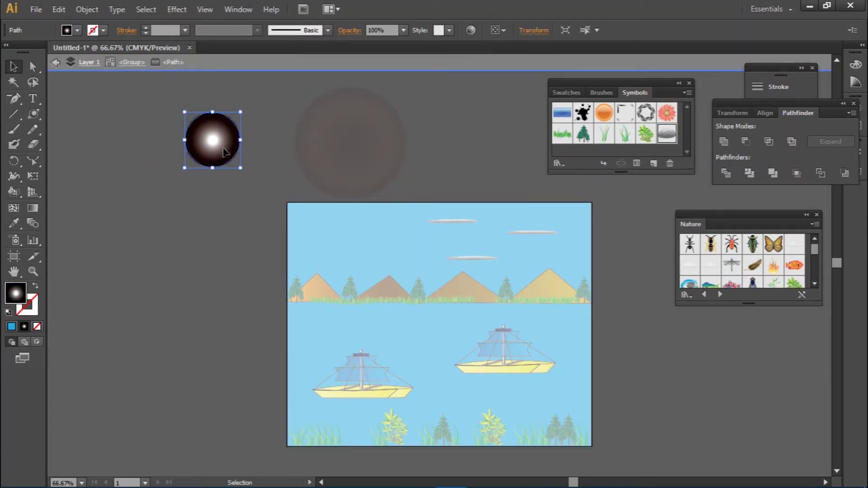
mouse_move(225, 151)
left_mouse_down()
mouse_move(170, 265)
mouse_move(201, 334)
left_mouse_up()
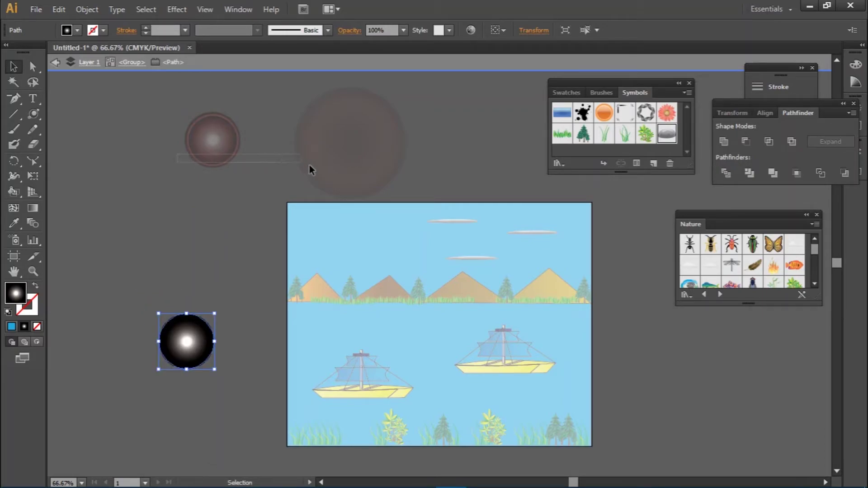
left_click(379, 172)
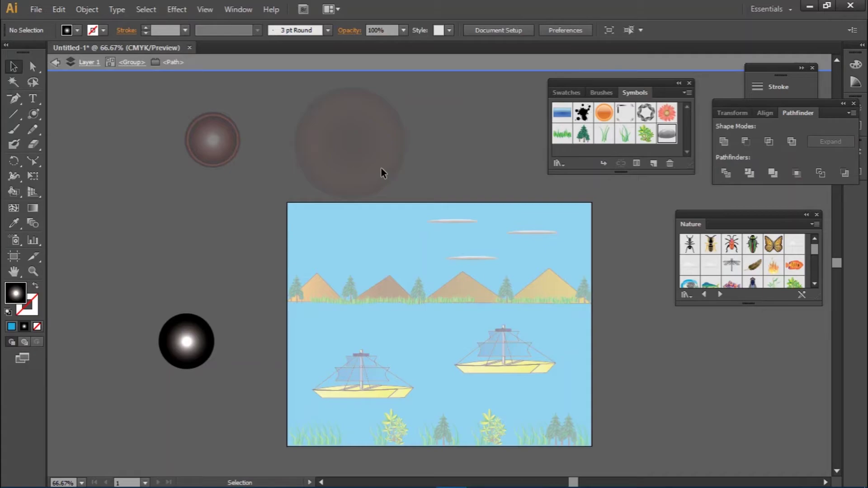
key("Escape")
double_click(379, 168)
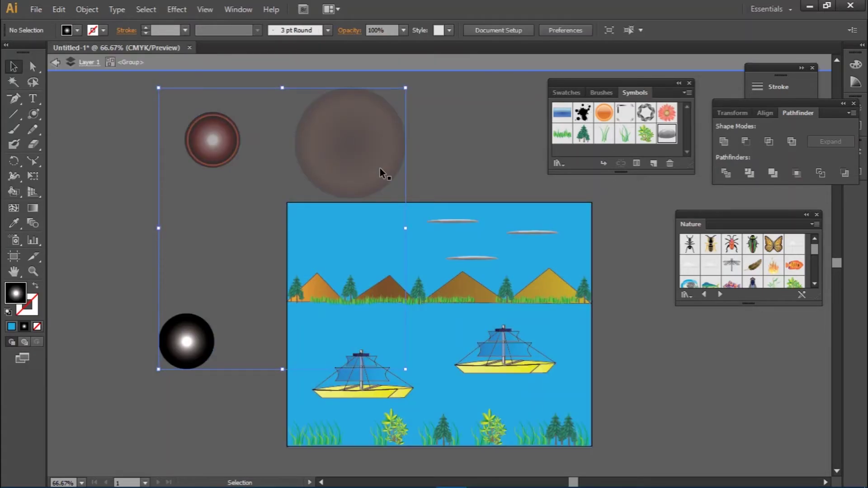
mouse_move(380, 168)
left_mouse_down()
mouse_move(202, 164)
mouse_move(242, 167)
left_mouse_up()
left_click(281, 172)
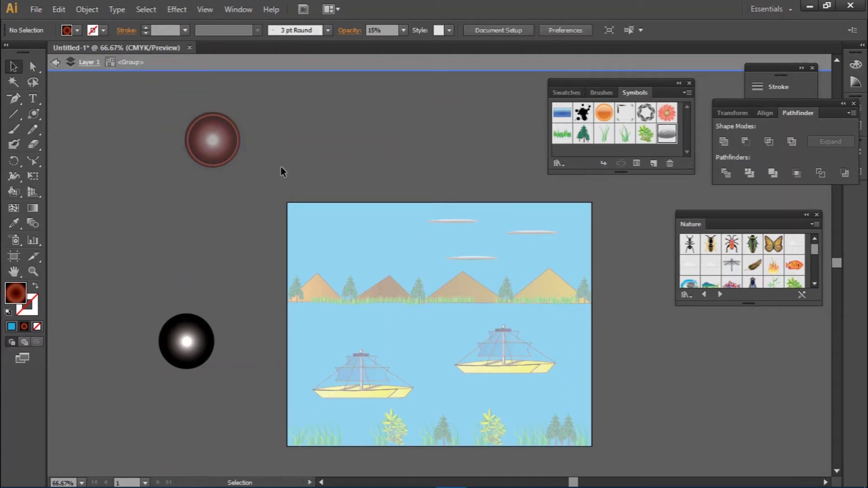
left_click(208, 140)
key("Delete")
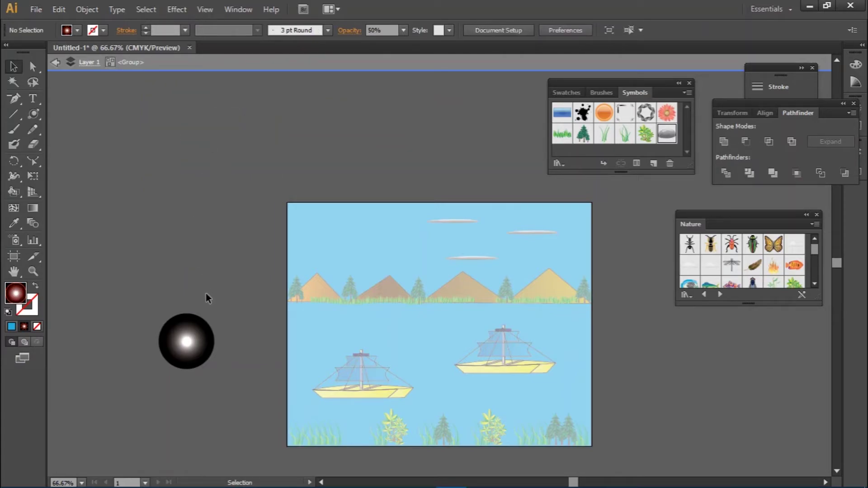
left_click_drag(195, 344, 346, 242)
Exit the flare group, move the Symbols library left of the artwork, and start an artboard-sized rectangle
double_click(128, 112)
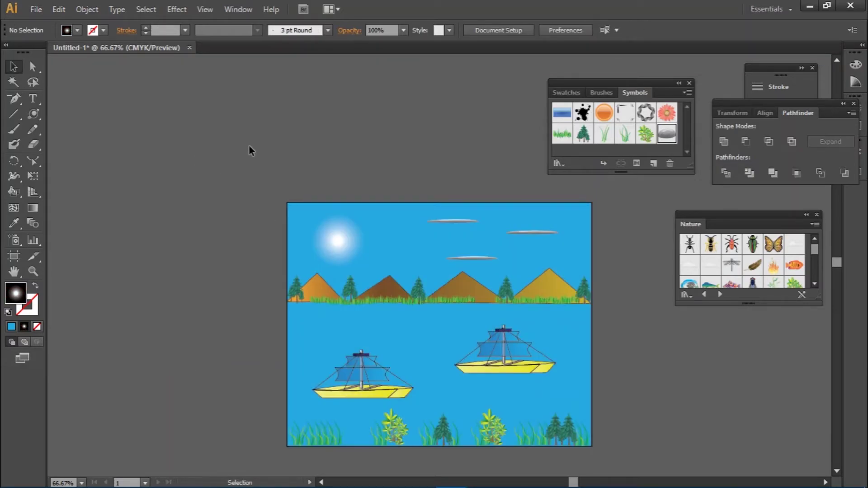
scroll(256, 146, "down", 2)
scroll(256, 146, "down", 1)
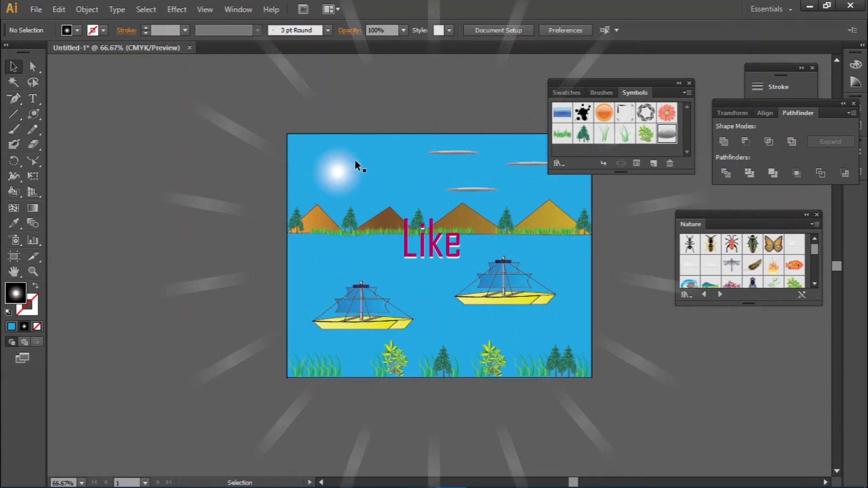
scroll(355, 159, "down", 1)
mouse_move(615, 80)
left_mouse_down()
mouse_move(380, 105)
mouse_move(176, 102)
left_mouse_up()
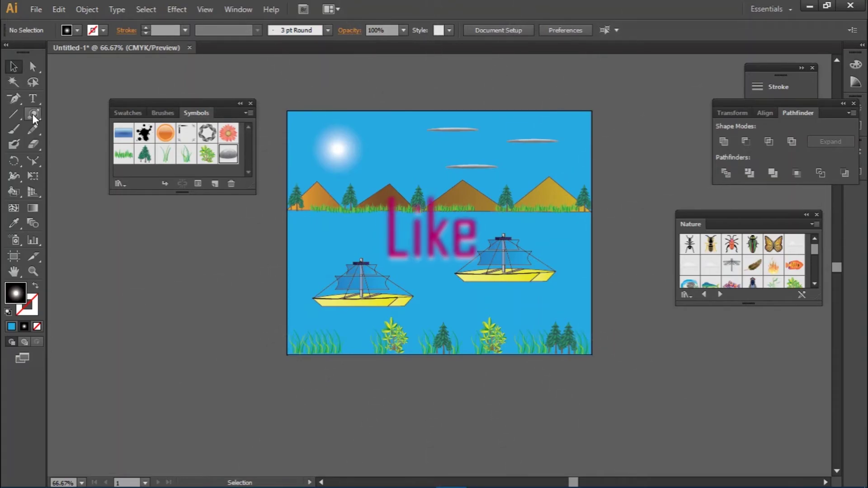
left_click_drag(32, 117, 62, 113)
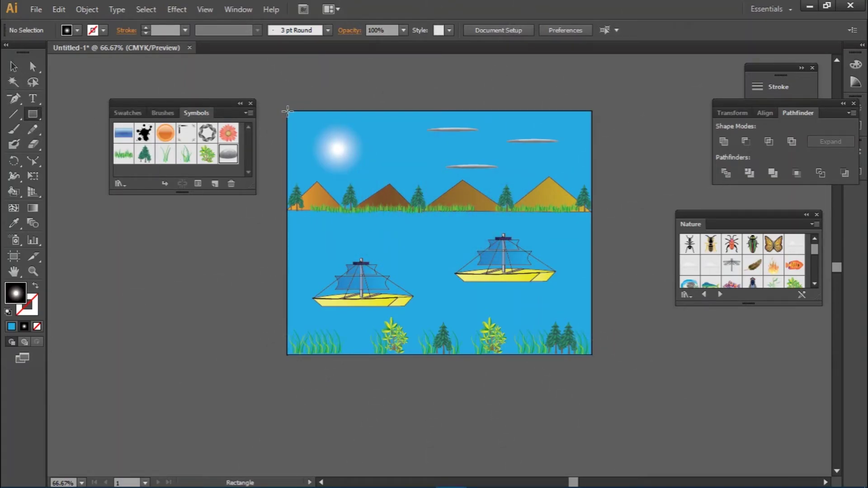
left_click_drag(288, 111, 584, 344)
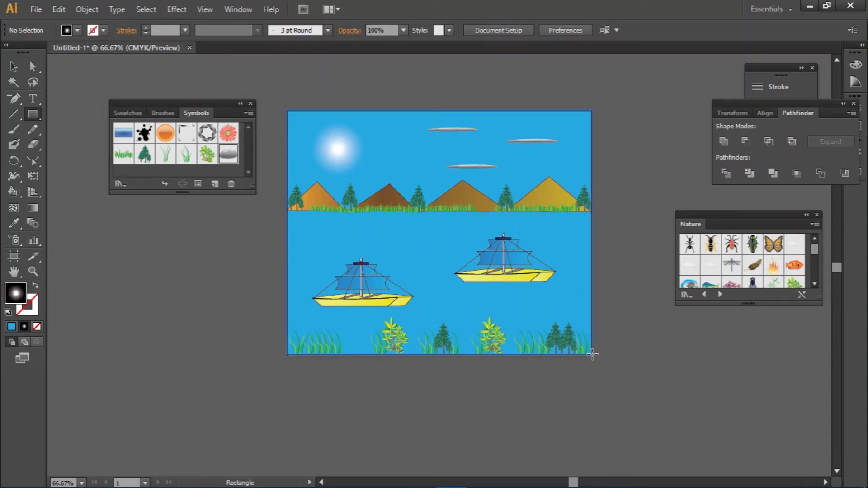
Finish the artboard-sized rectangle with no fill and a 12 pt foliage pattern stroke
left_click_drag(584, 344, 592, 355)
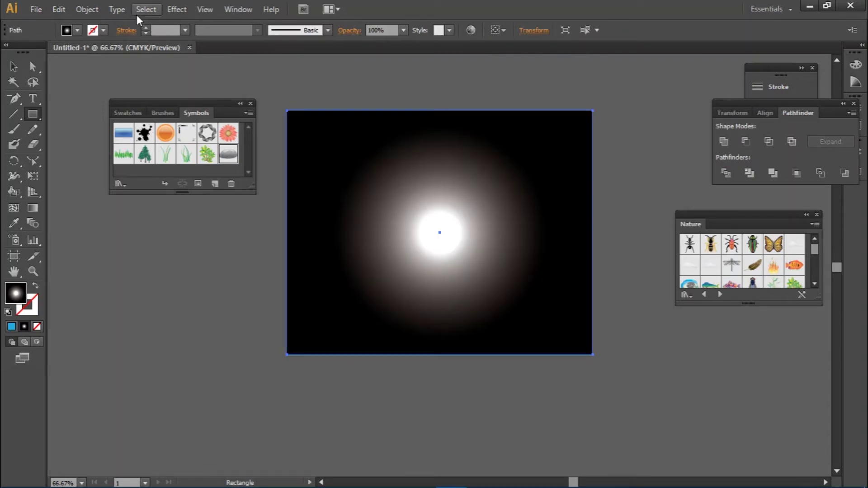
left_click(77, 31)
left_click(11, 52)
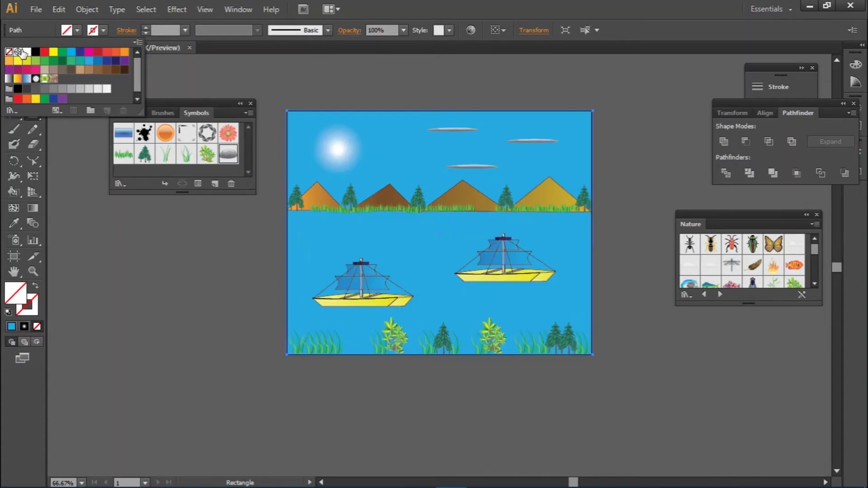
left_click(105, 30)
left_click(45, 78)
left_click(185, 30)
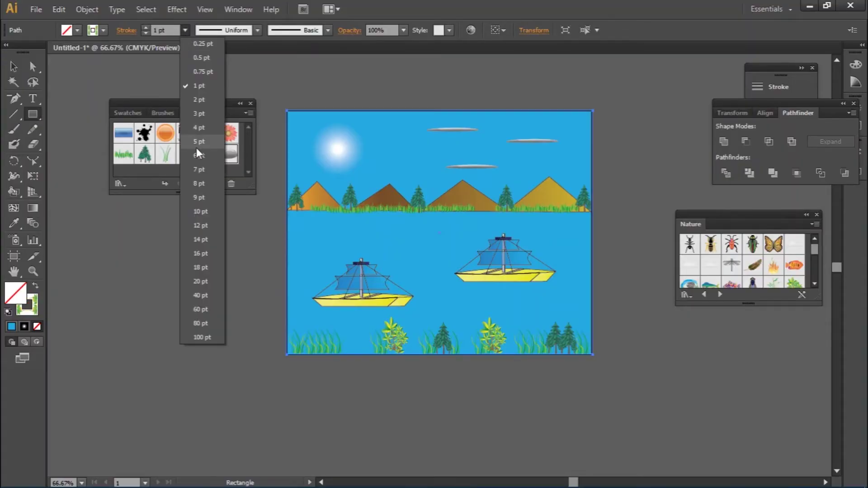
left_click(199, 198)
Try a green Fruits and Vegetables gradient fill, undo it, and close that library
left_click(77, 30)
left_click(165, 36)
left_click(466, 335)
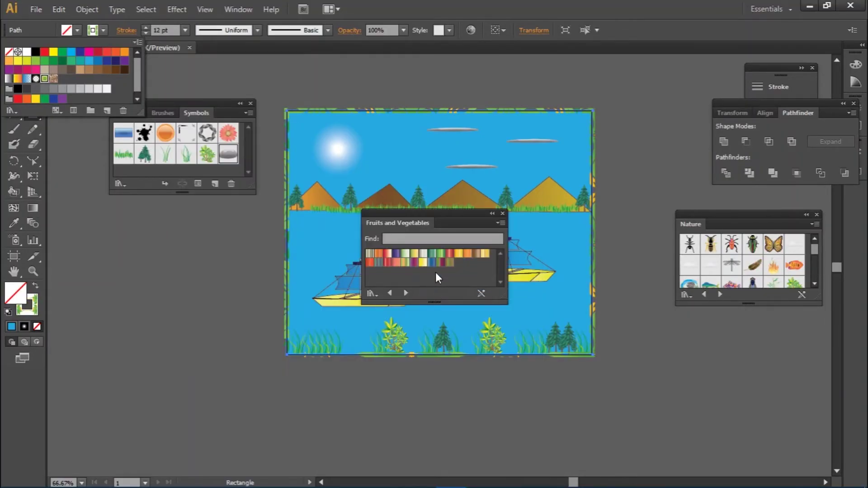
left_click(432, 254)
key("ctrl+z")
left_click(503, 213)
mouse_move(312, 30)
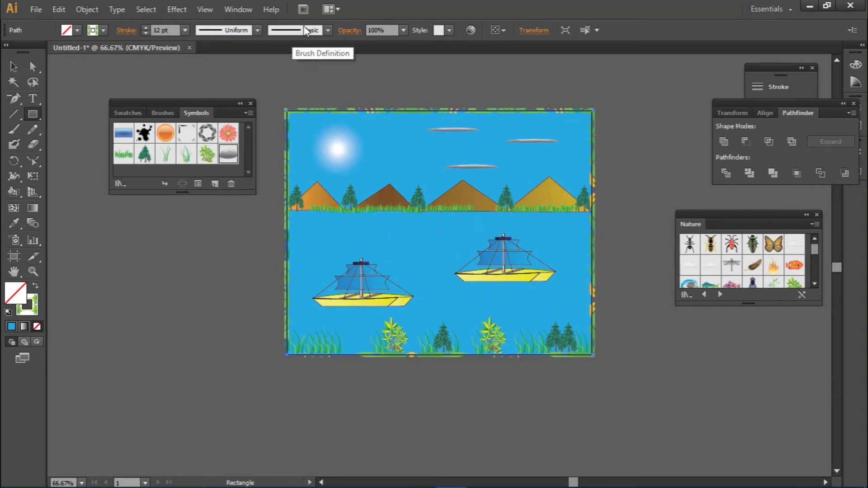
Try dashed and decorative border brushes from the Borders libraries on the frame's stroke
left_click(328, 30)
left_click(326, 42)
left_click(633, 324)
left_click(390, 293)
left_click(403, 253)
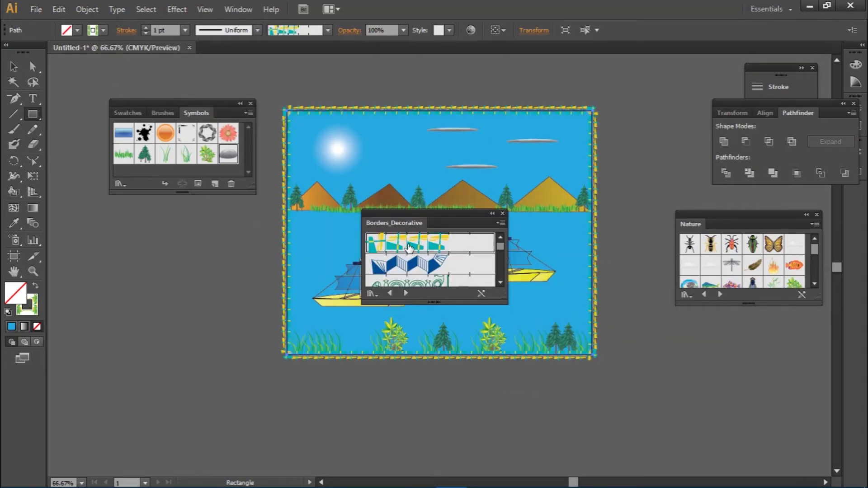
left_click(390, 293)
left_click(410, 267)
left_click(406, 293)
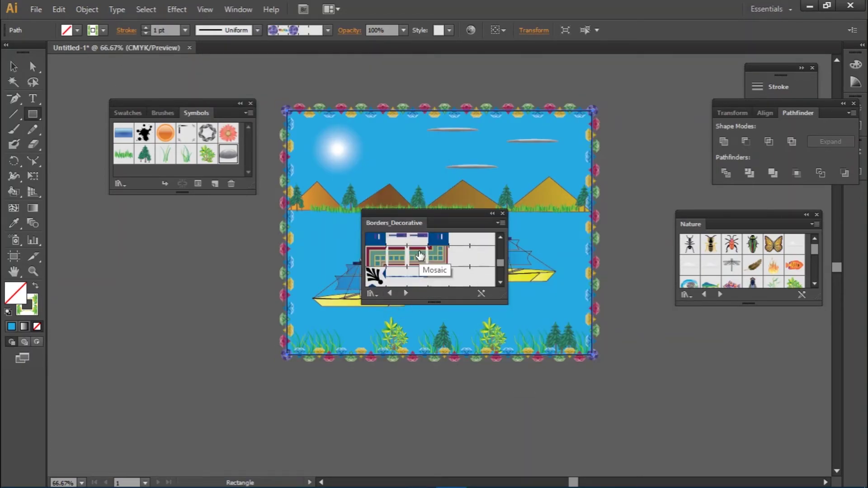
left_click(420, 255)
Deselect the frame, move the border library off the artwork, and close the Nature library
left_click(430, 247)
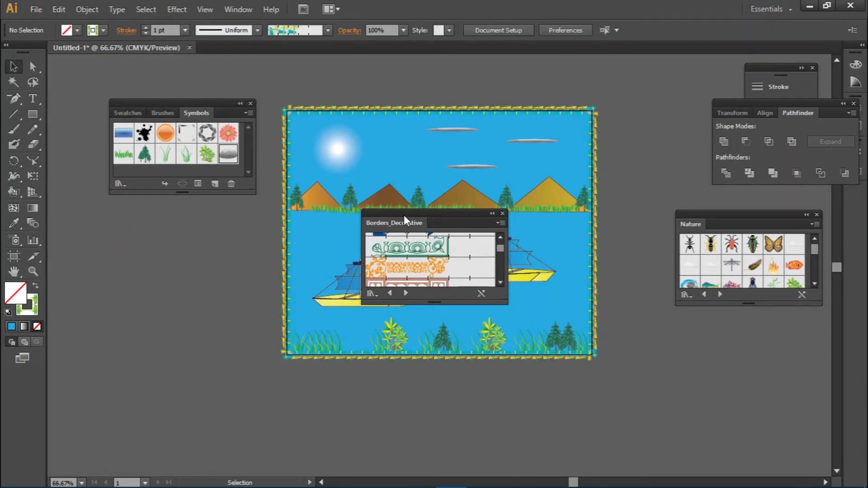
left_click_drag(403, 216, 156, 229)
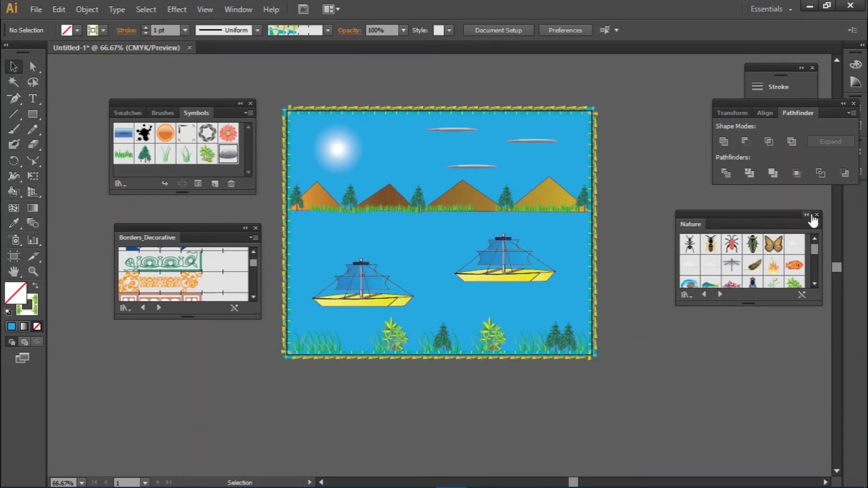
left_click(816, 215)
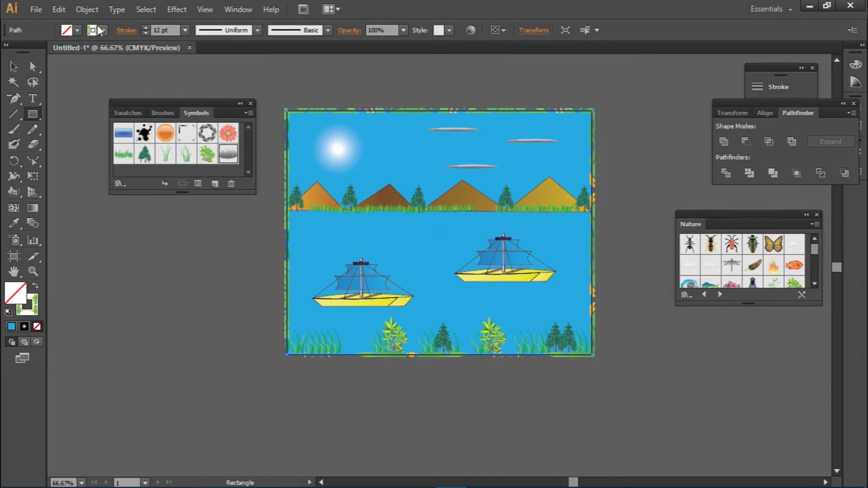
Fill the rectangle with a green gradient from the Fruits and Vegetables library
left_click(104, 30)
left_click(138, 42)
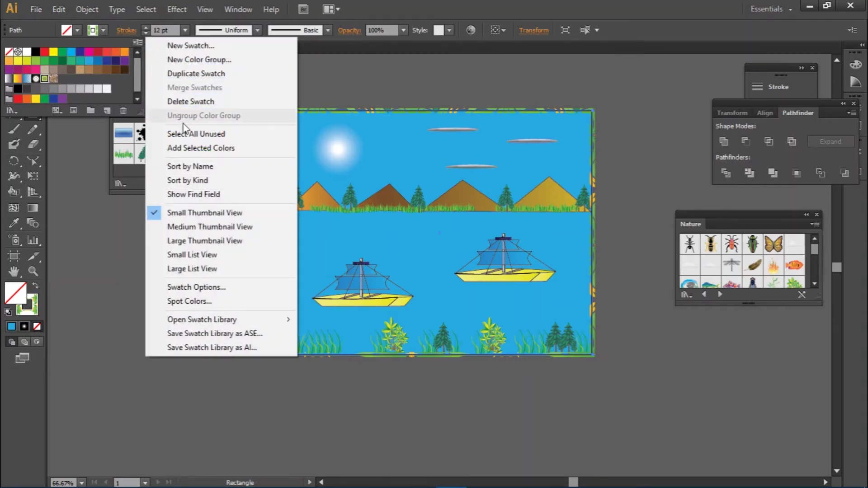
mouse_move(202, 320)
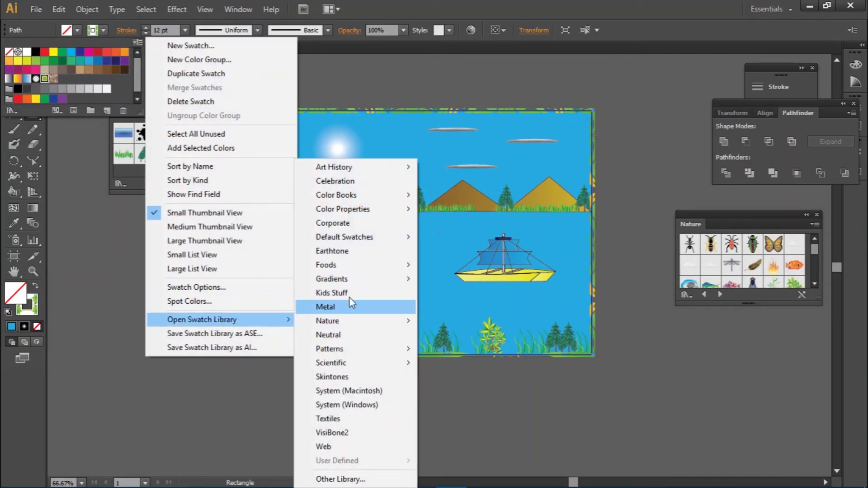
mouse_move(332, 278)
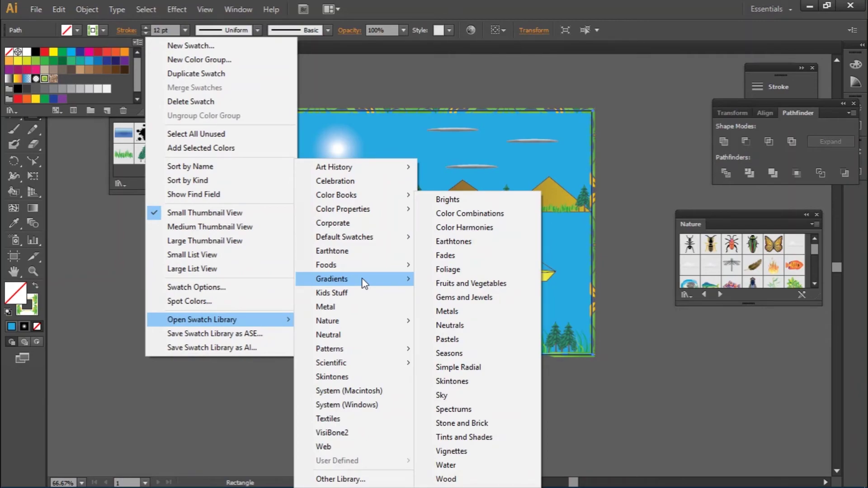
left_click(436, 287)
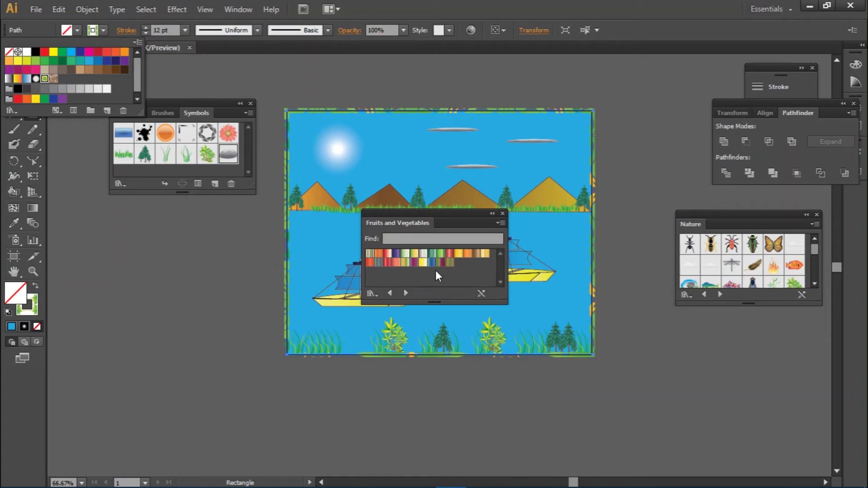
left_click(431, 254)
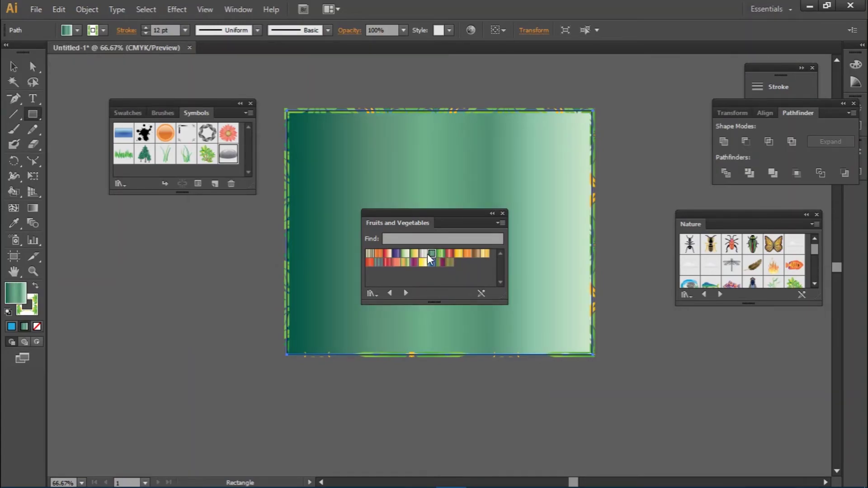
Undo the gradient fill, dismiss the Rectangle dialog, and close the Fruits and Vegetables library
right_click(254, 237)
right_click(216, 246)
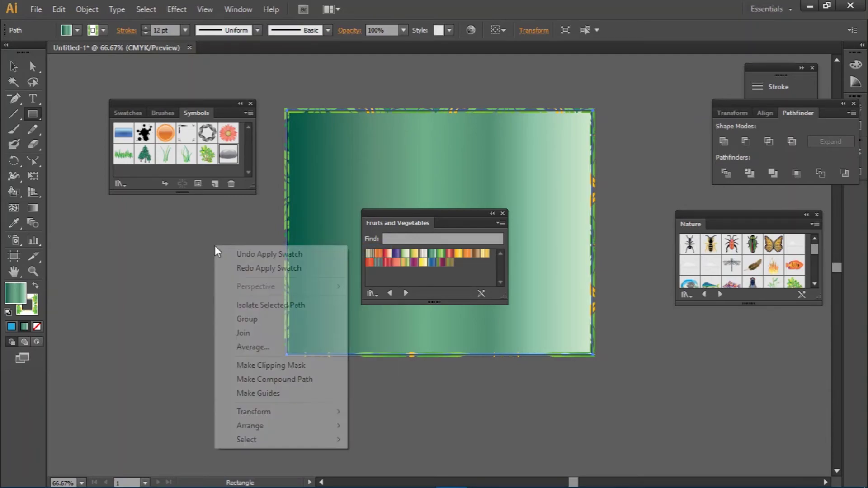
left_click(227, 254)
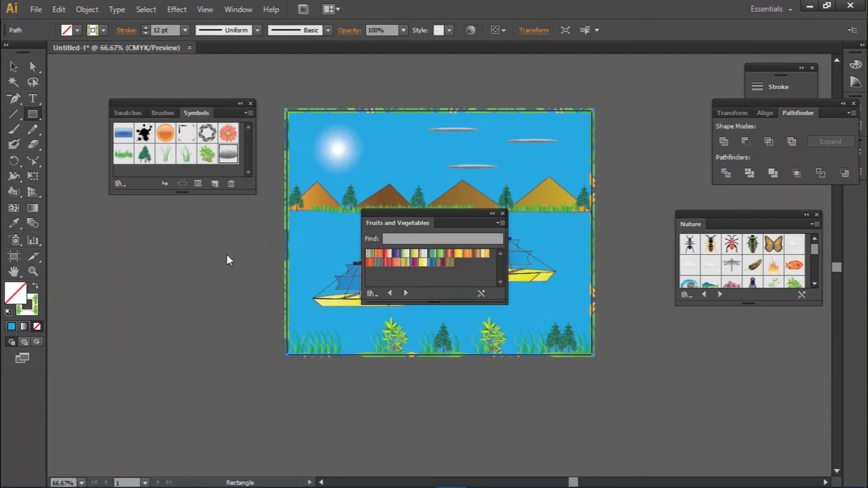
left_click(227, 254)
left_click(468, 273)
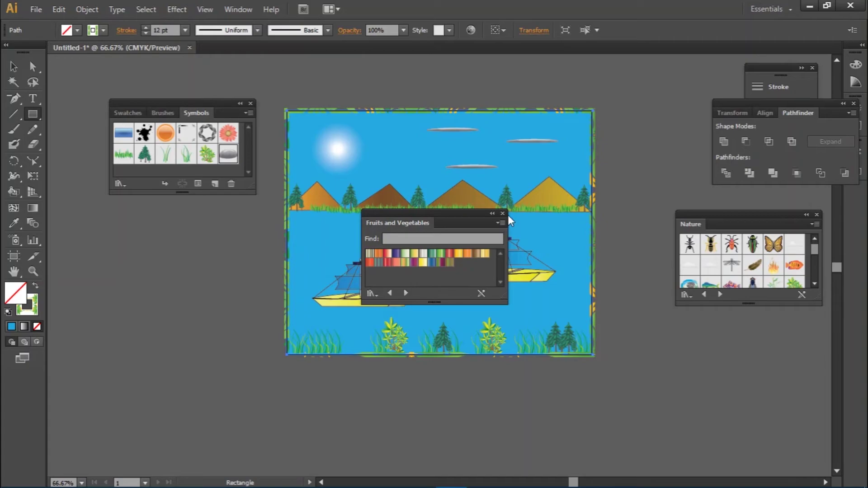
left_click(503, 213)
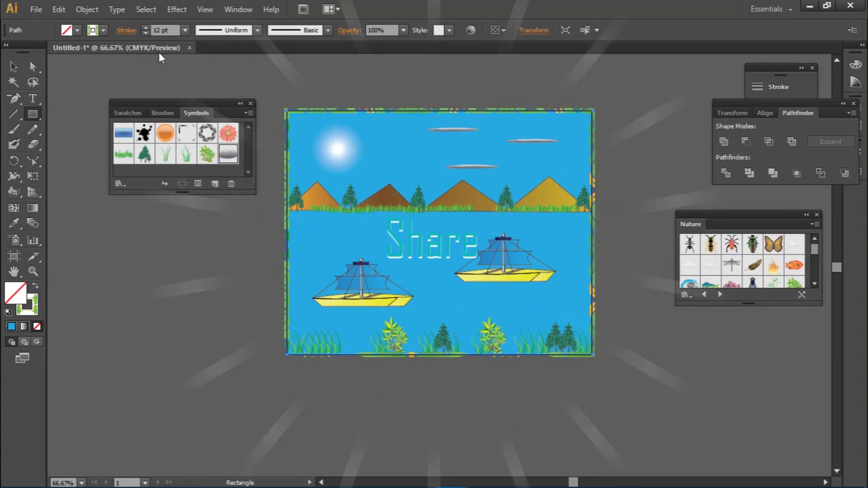
Load Borders_Decorative and try Accordian Fold, 50's Tile and Avant Garde borders on the frame
left_click(328, 30)
left_click(327, 42)
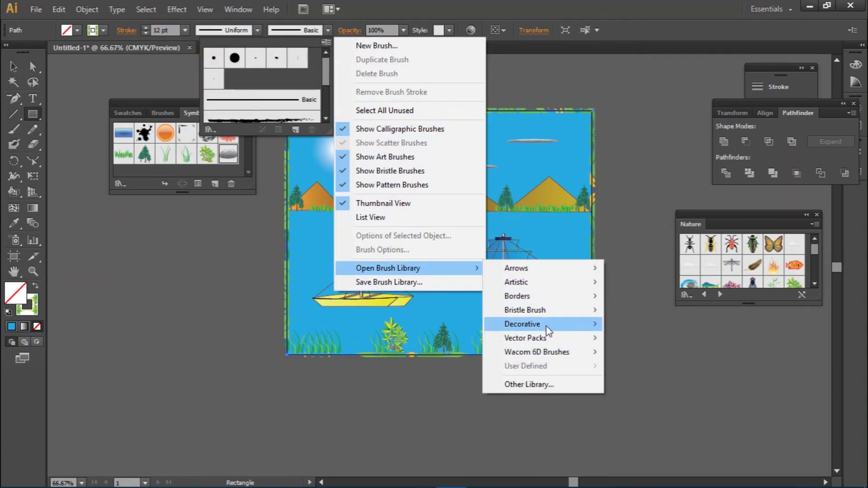
mouse_move(388, 268)
mouse_move(517, 296)
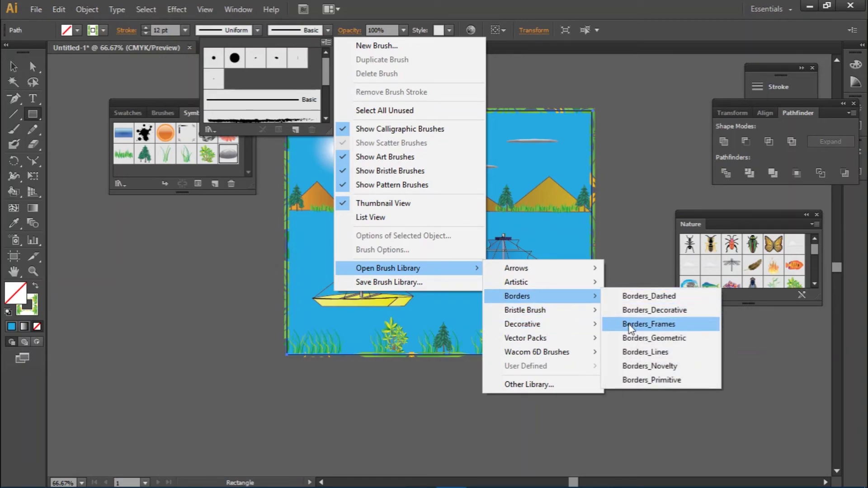
left_click(642, 325)
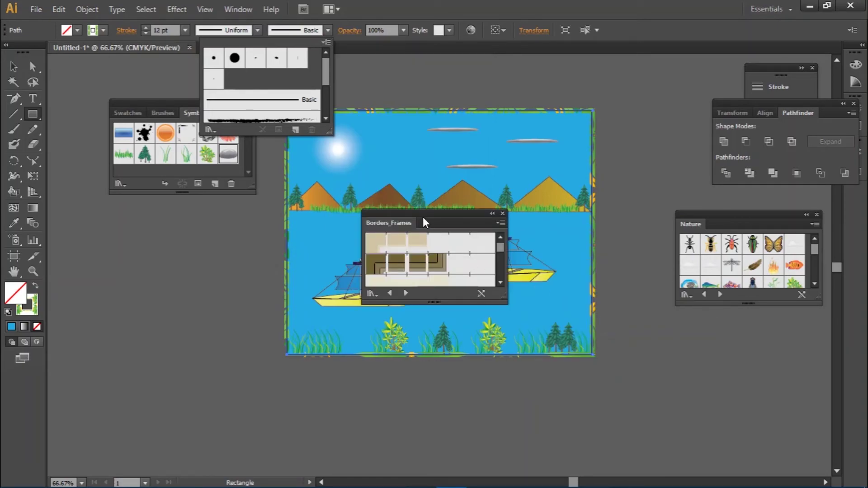
left_click(390, 293)
left_click(409, 260)
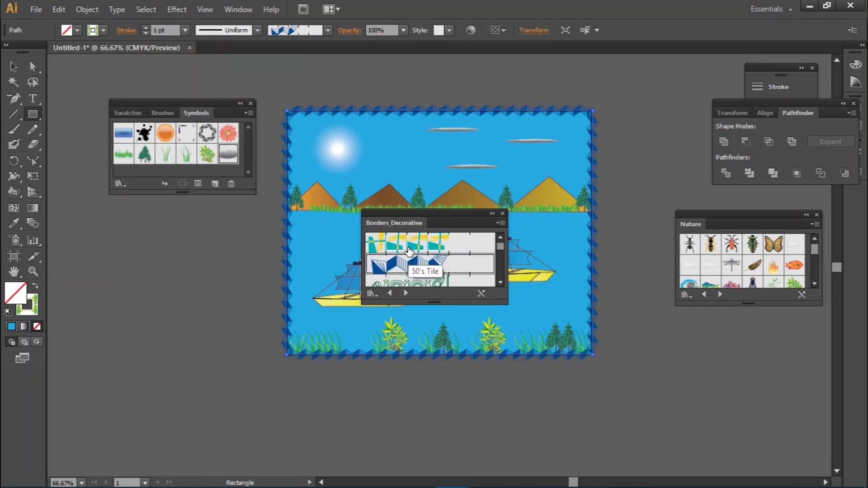
left_click(409, 248)
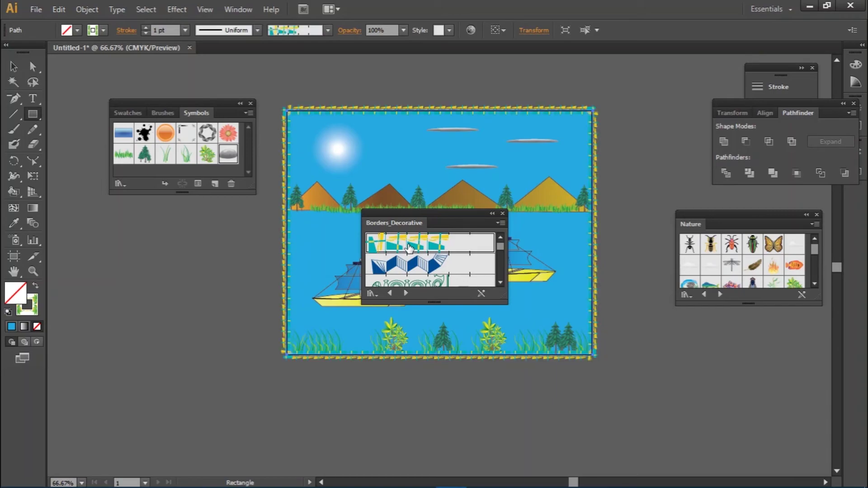
left_click(413, 282)
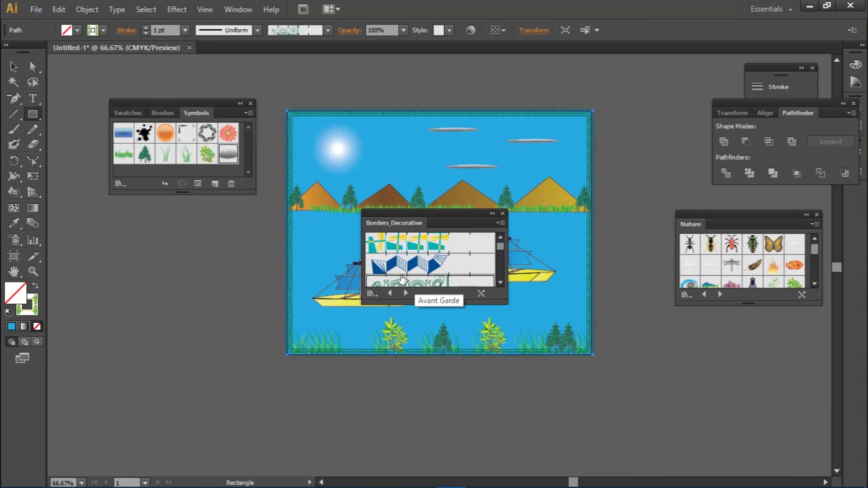
Try diagonal-stripe, blue, gold frame and Gemstones decorative borders on the frame
left_click(390, 293)
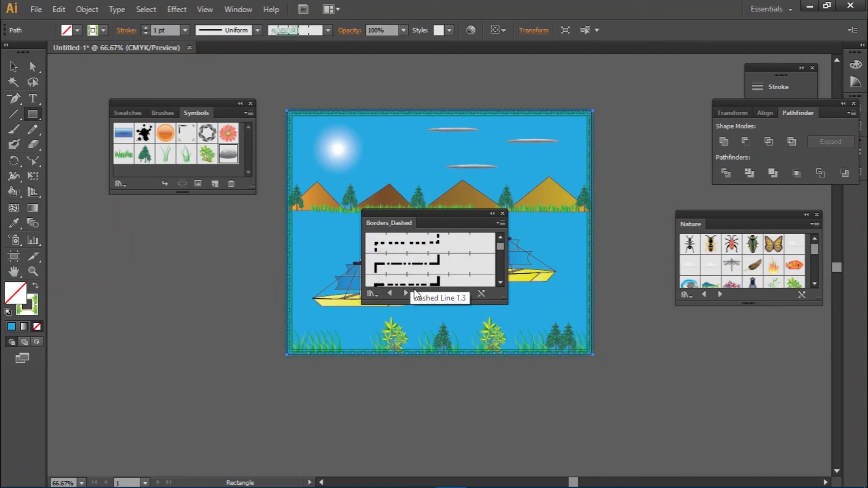
left_click(405, 294)
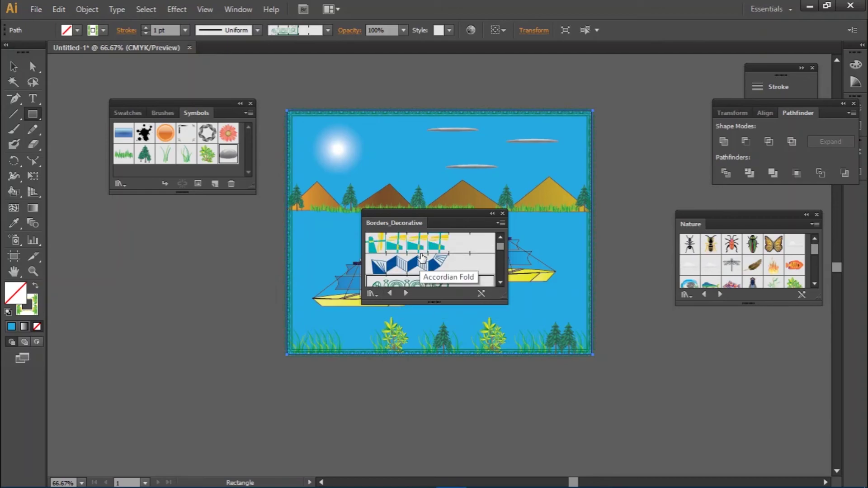
scroll(422, 259, "down", 2)
left_click(417, 254)
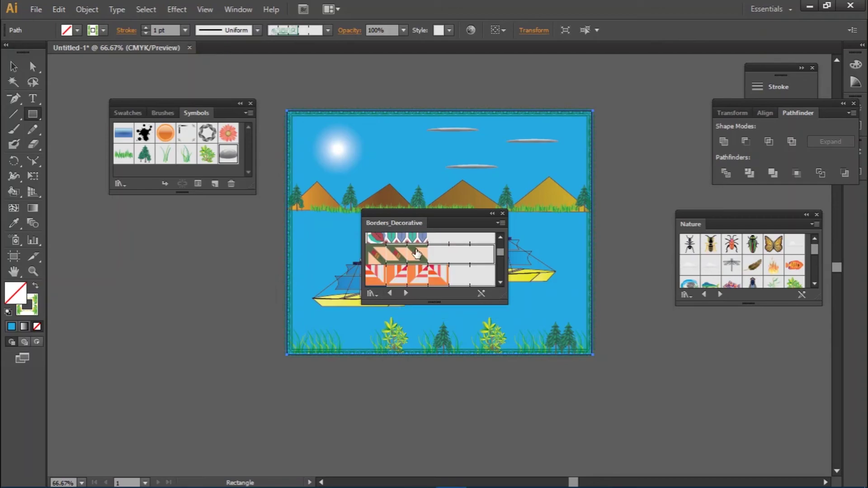
scroll(417, 256, "down", 2)
left_click(419, 266)
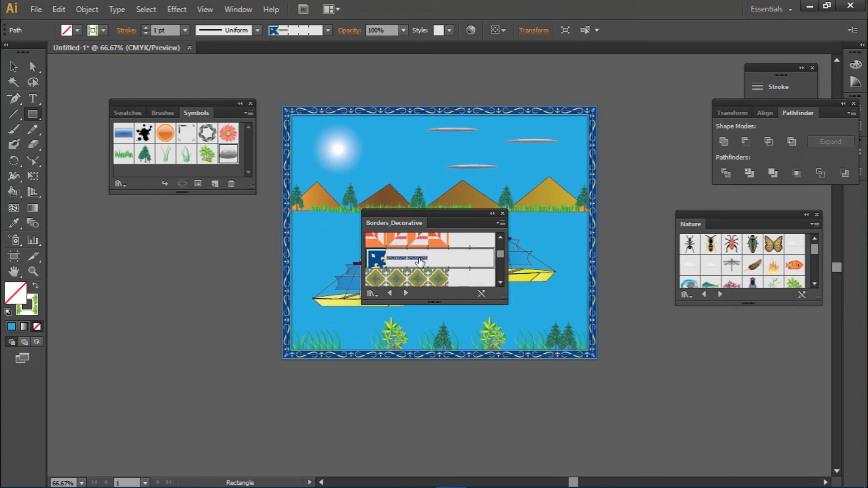
scroll(420, 262, "down", 2)
left_click(420, 266)
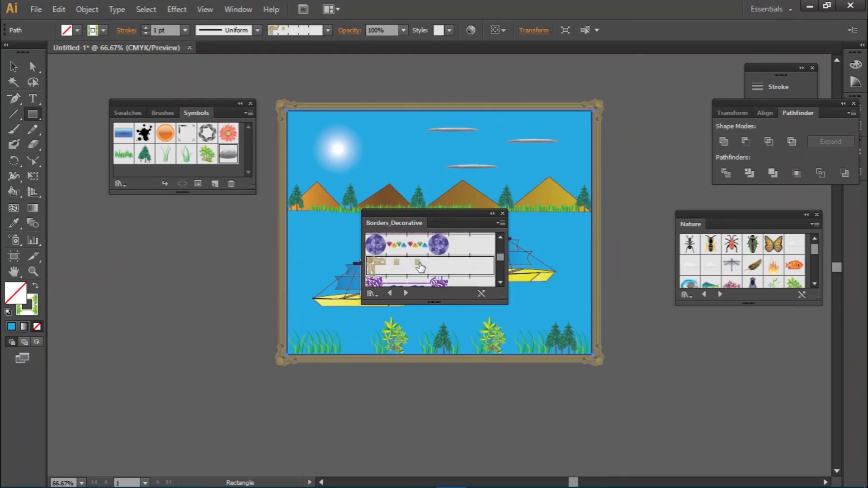
left_click(421, 254)
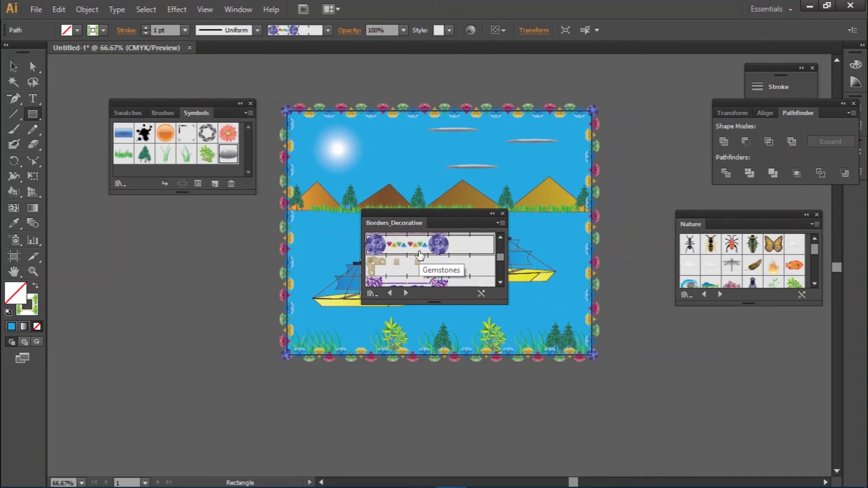
Try mosaic, purple ornate, green diamond and Accordian Fold borders on the frame
scroll(420, 256, "down", 1)
scroll(420, 255, "down", 1)
left_click(421, 255)
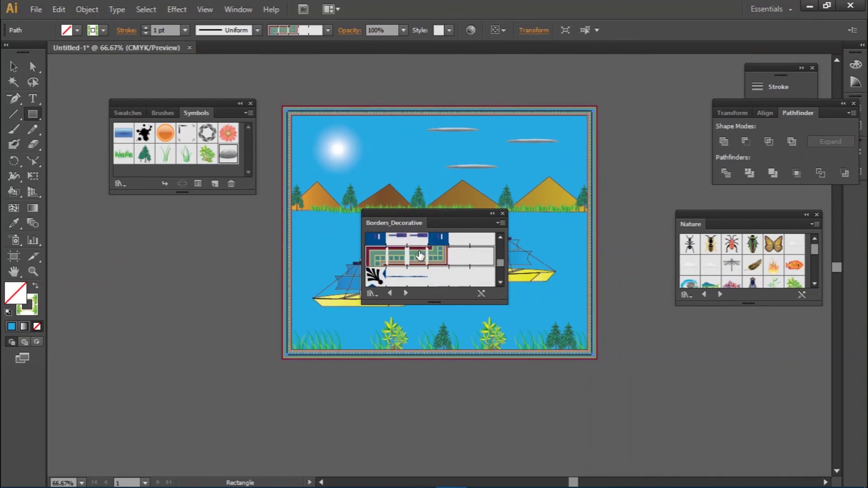
scroll(420, 256, "down", 1)
scroll(420, 256, "down", 1)
left_click(420, 255)
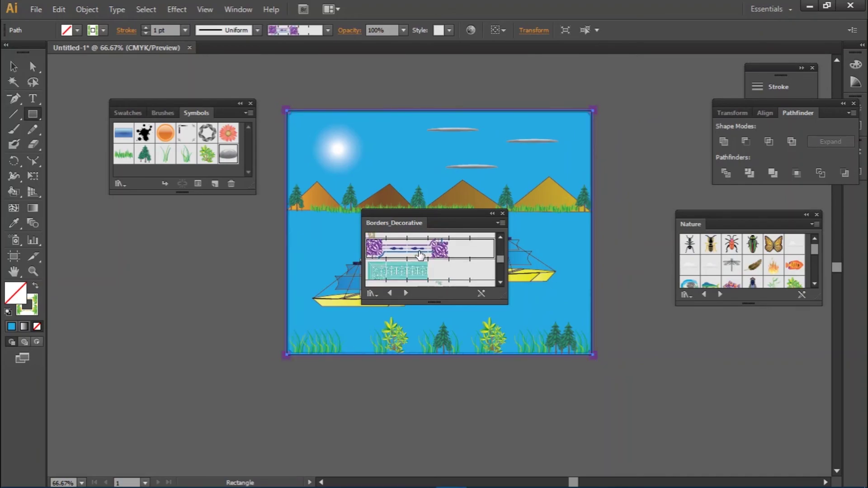
scroll(420, 256, "up", 2)
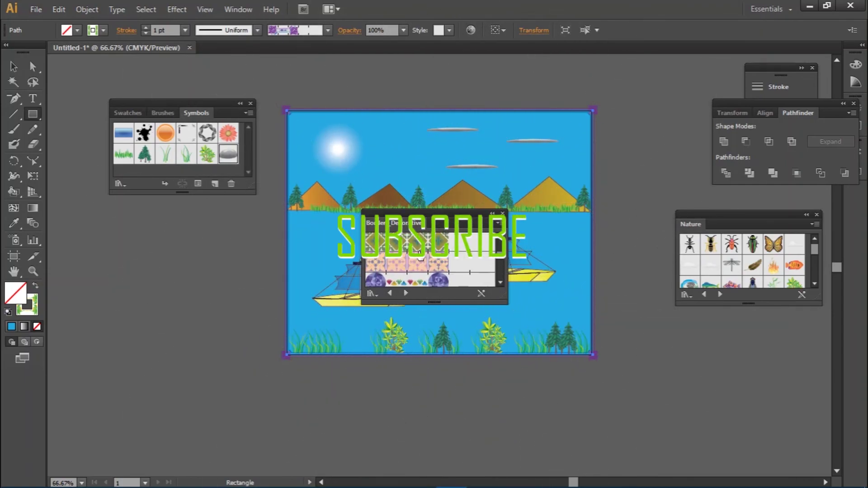
left_click(420, 247)
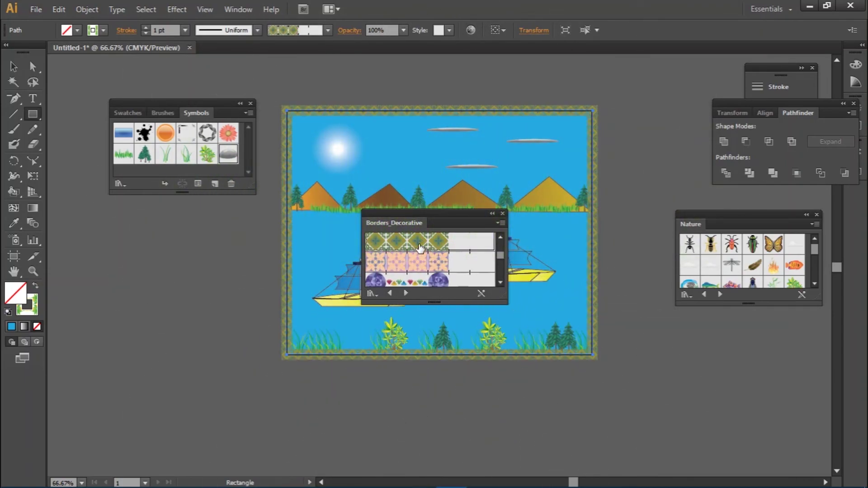
scroll(420, 248, "up", 1)
scroll(421, 248, "up", 2)
scroll(420, 248, "up", 1)
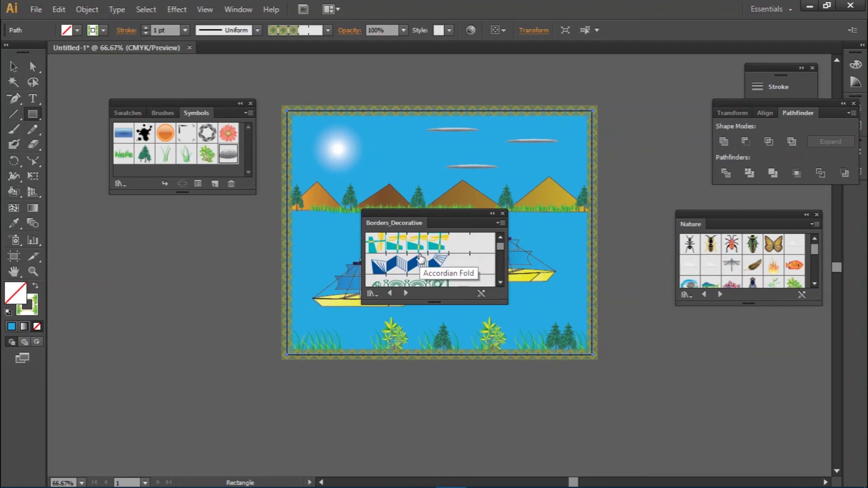
left_click(422, 261)
Apply the 50's Tile border to the frame and deselect it with the Selection tool
left_click(420, 247)
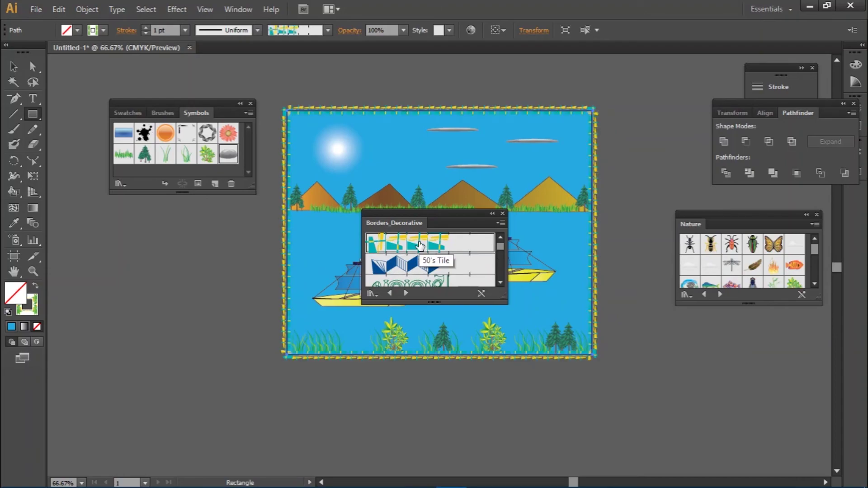
scroll(420, 246, "down", 2)
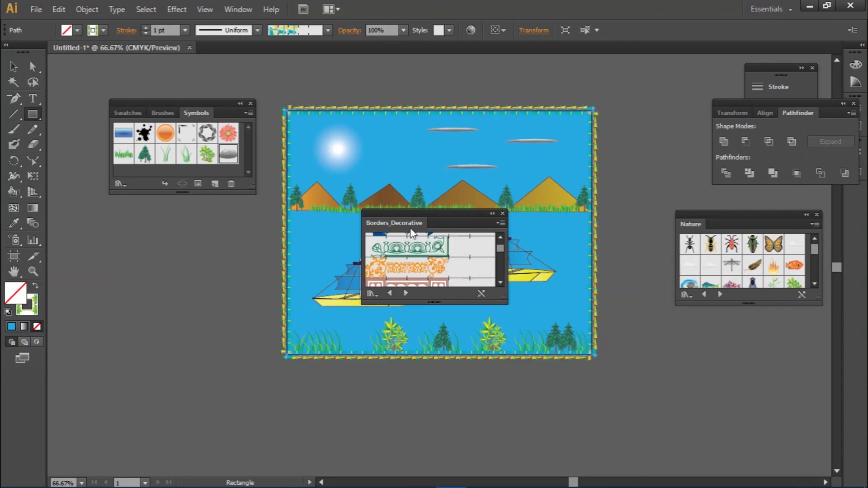
left_click(13, 68)
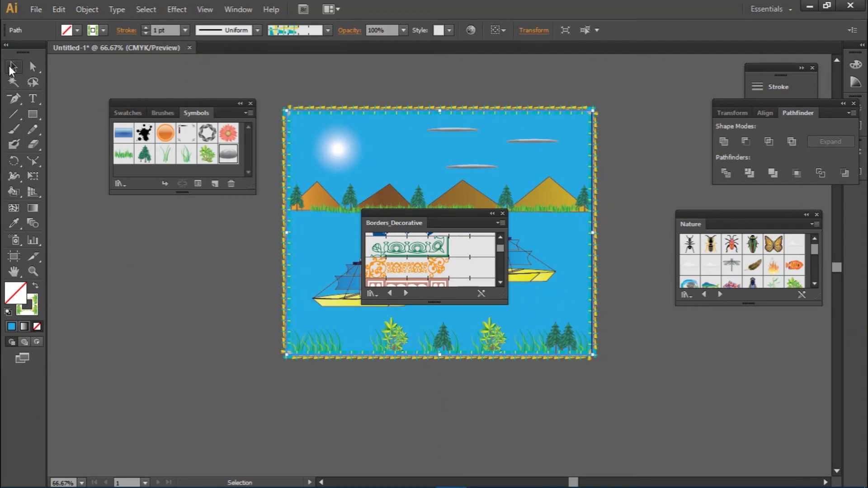
left_click(363, 71)
Move the brush library aside, then select all the seascape artwork and group it
left_click_drag(406, 221, 159, 235)
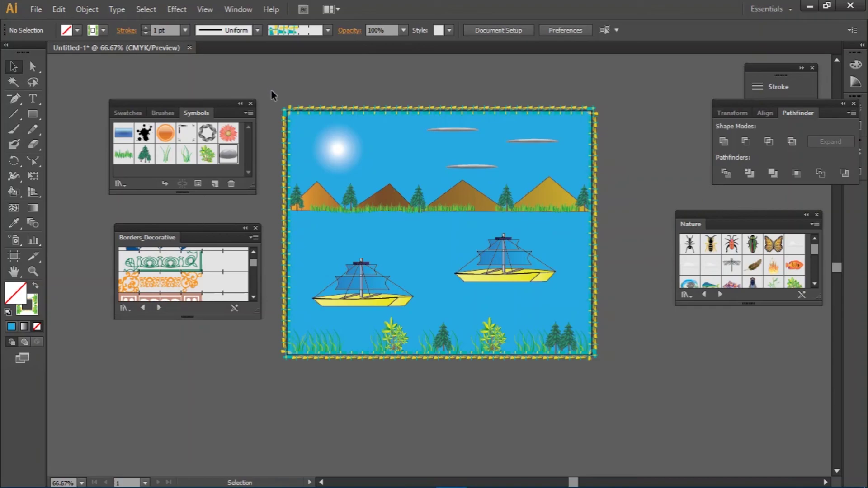
left_click_drag(493, 256, 613, 371)
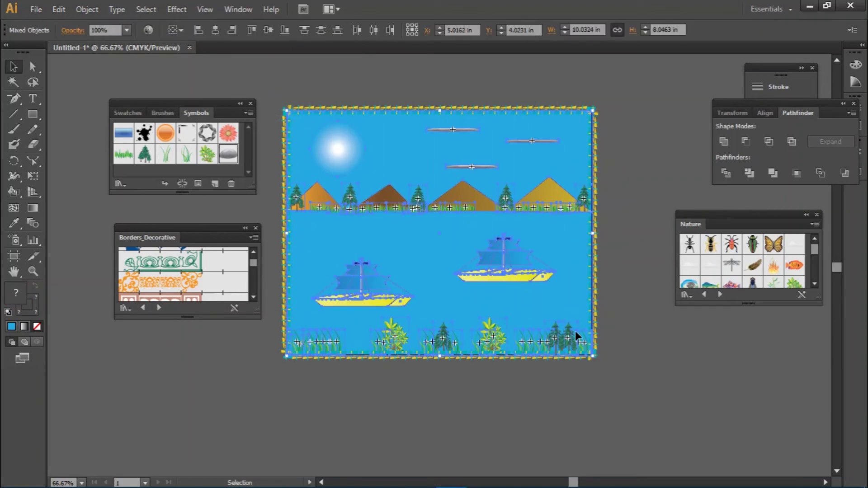
right_click(615, 289)
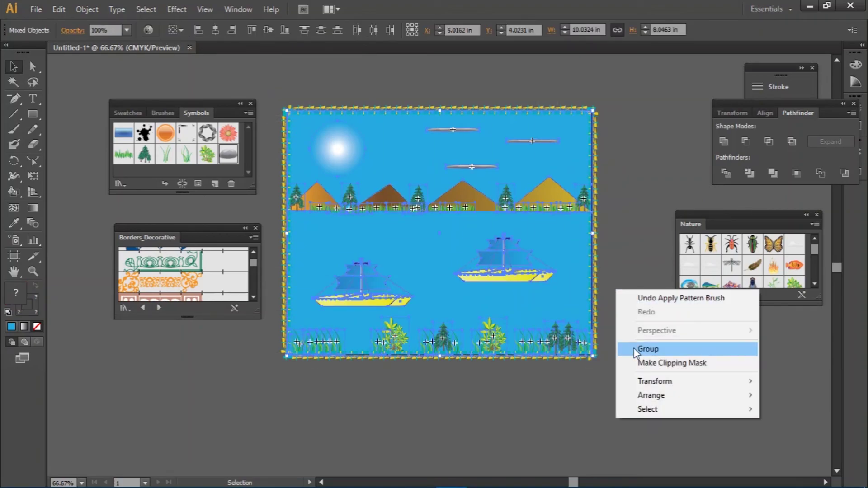
left_click(625, 349)
Nudge the grouped seascape slightly, deselect it, and close the Nature symbol library
left_click(618, 258)
mouse_move(518, 226)
left_mouse_down()
mouse_move(509, 288)
mouse_move(519, 225)
left_mouse_up()
left_click(612, 150)
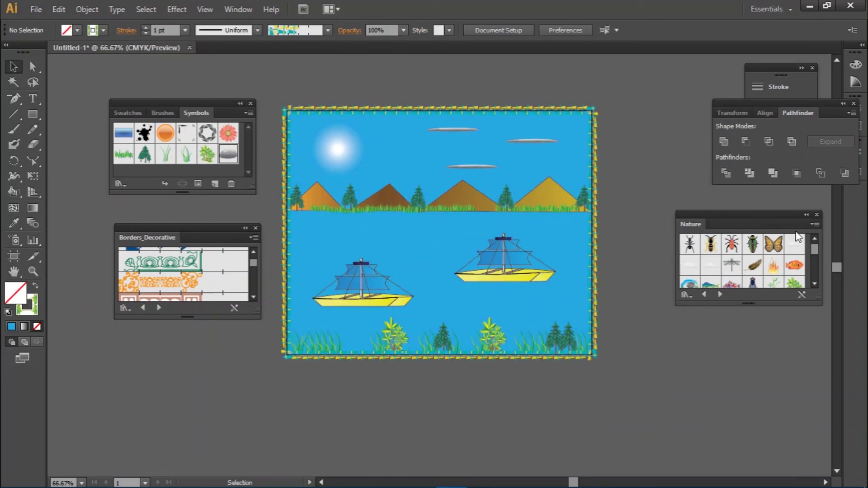
left_click(817, 214)
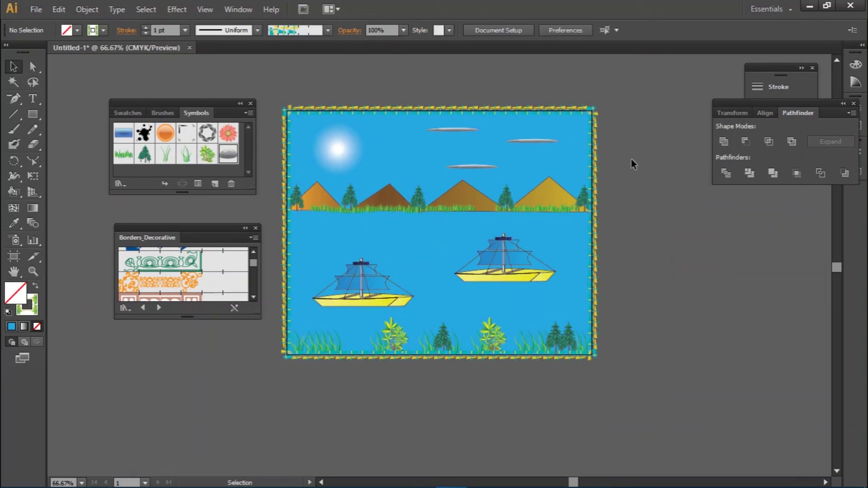